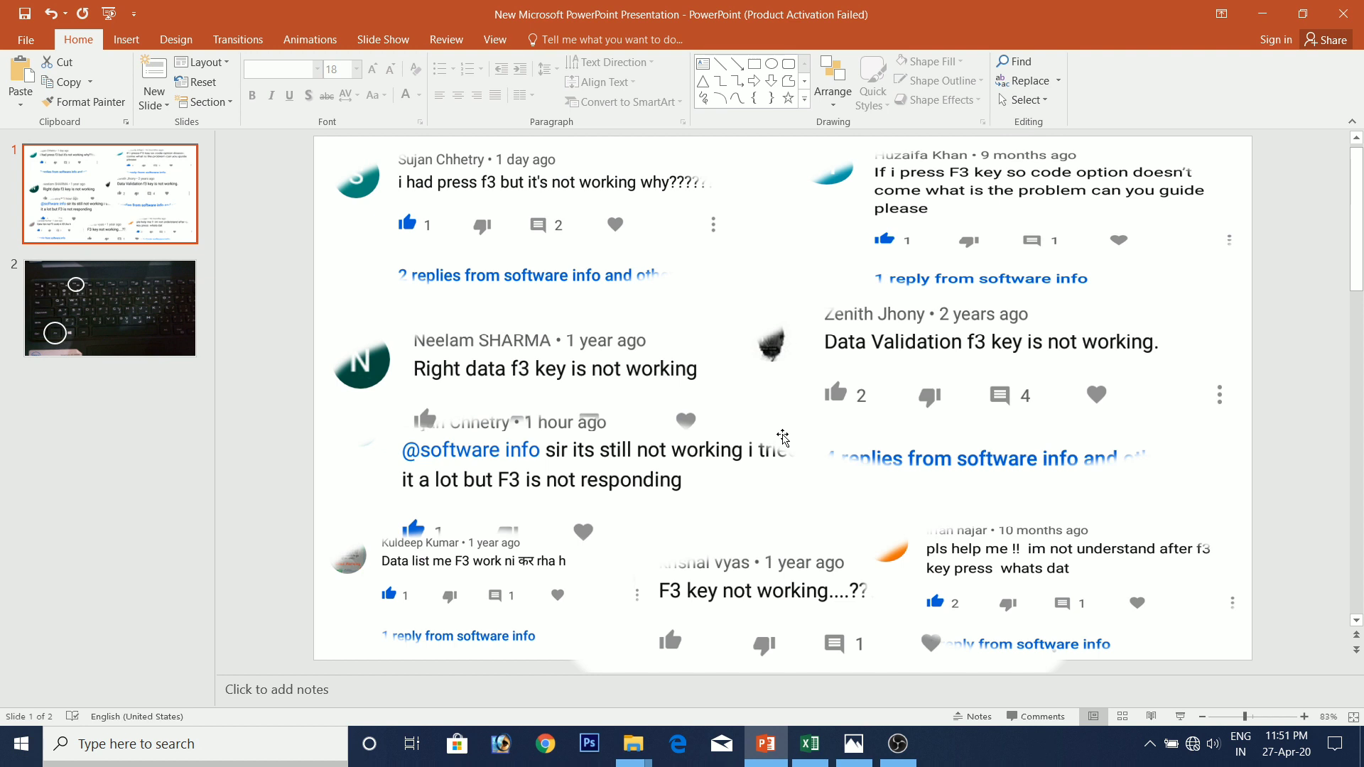
# Step: Switch to the Excel worksheet and examine the product, price and tax headers in E3:G3 and the cells beneath them
pyautogui.click(810, 743)
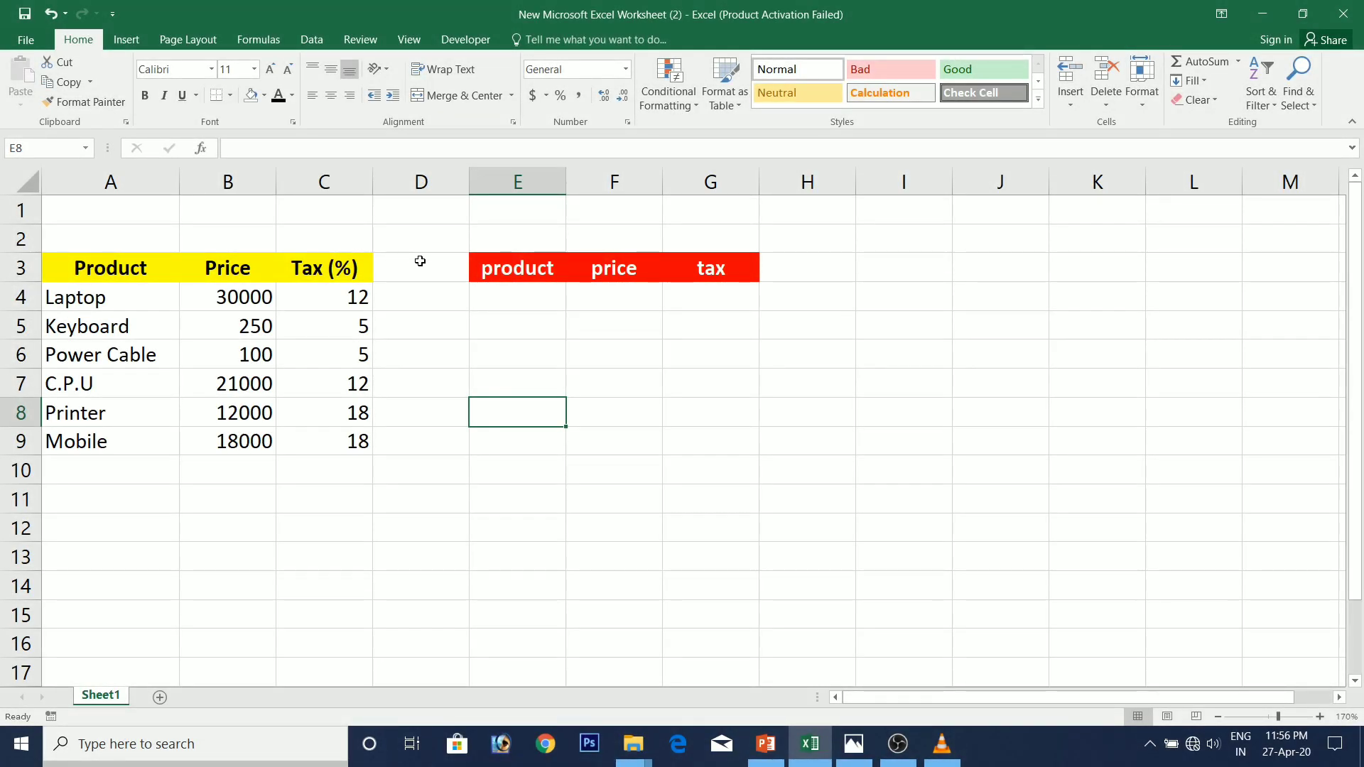
pyautogui.click(498, 271)
pyautogui.click(527, 292)
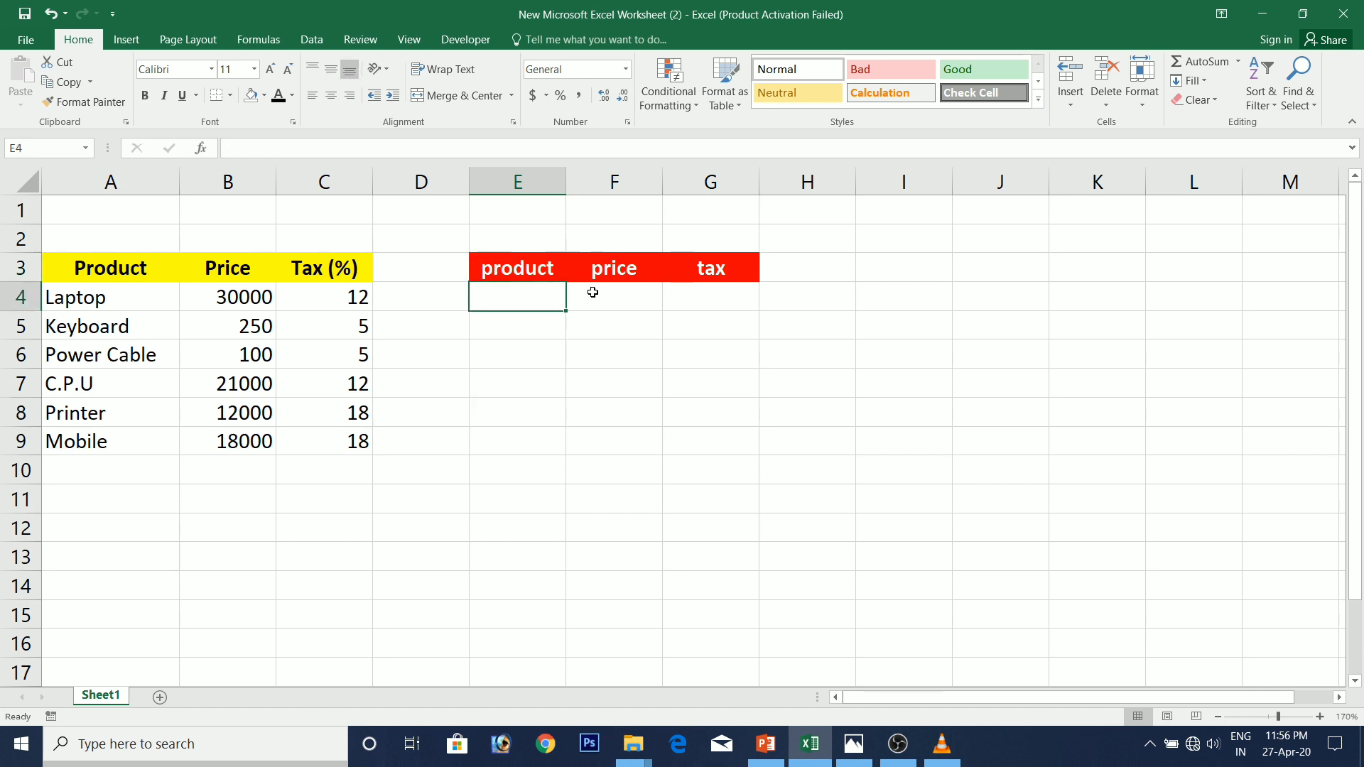
pyautogui.click(600, 272)
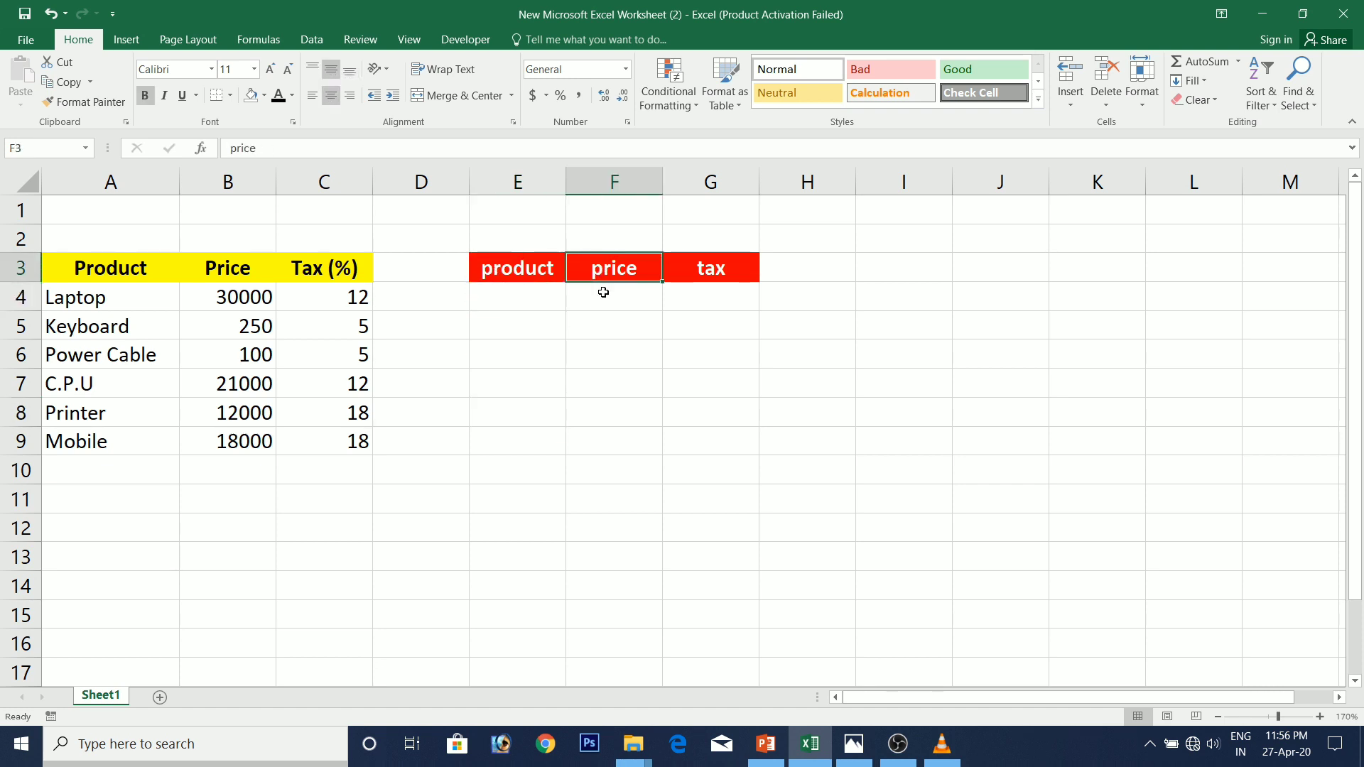
pyautogui.click(603, 292)
pyautogui.click(685, 274)
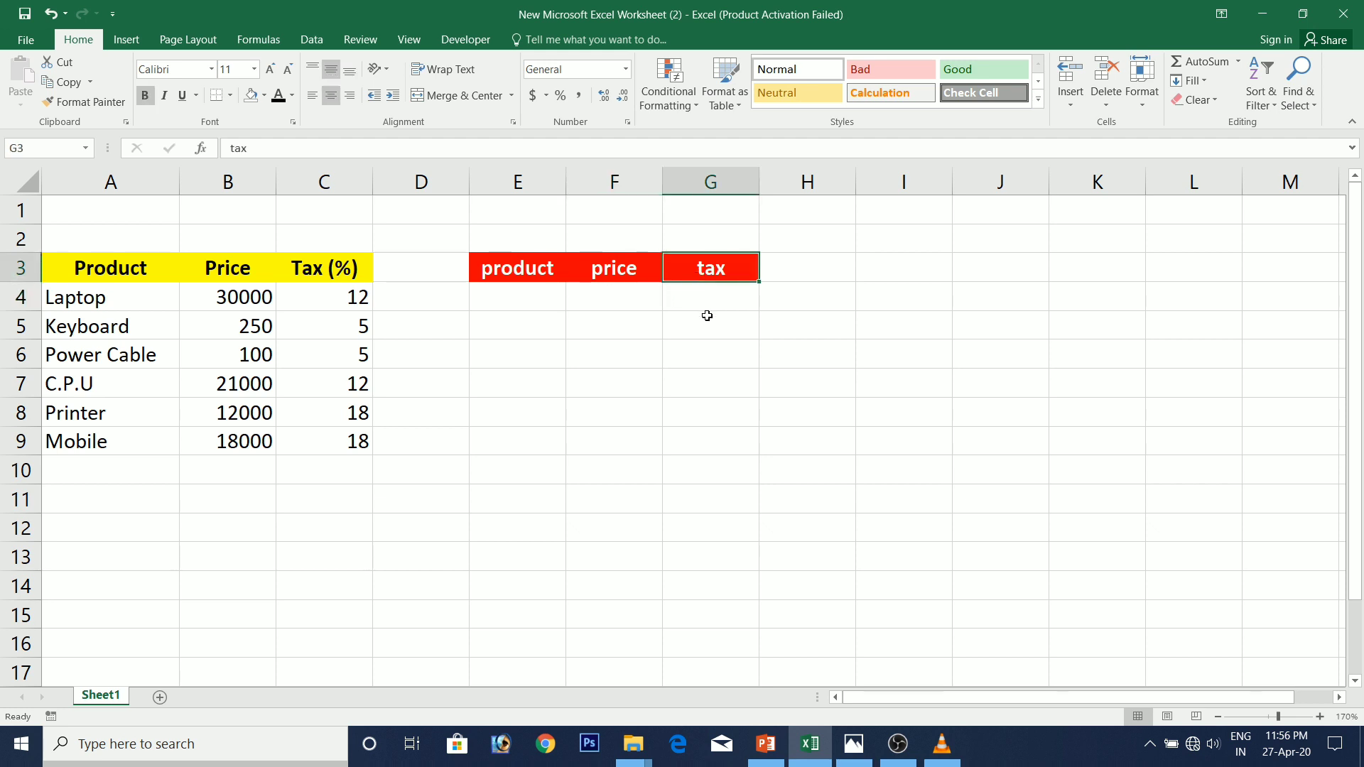
pyautogui.click(699, 295)
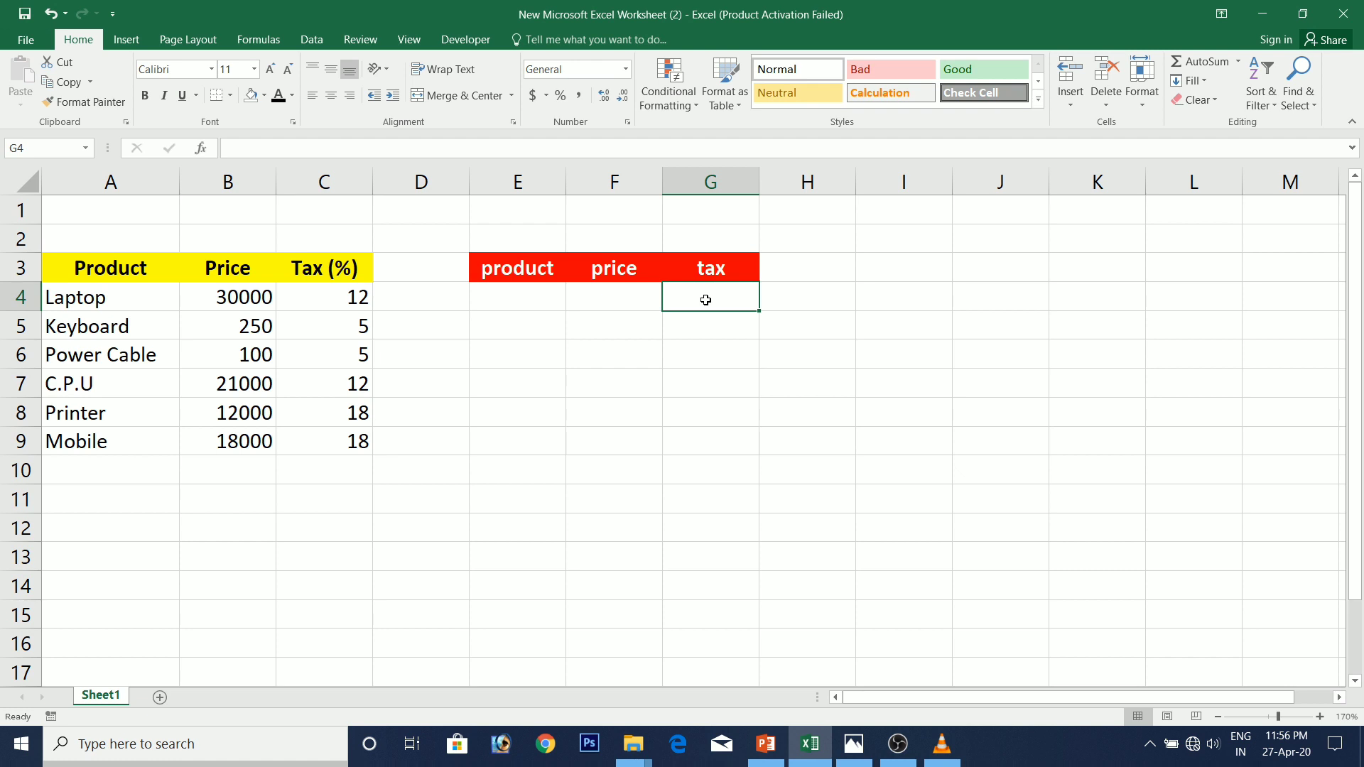
pyautogui.click(512, 299)
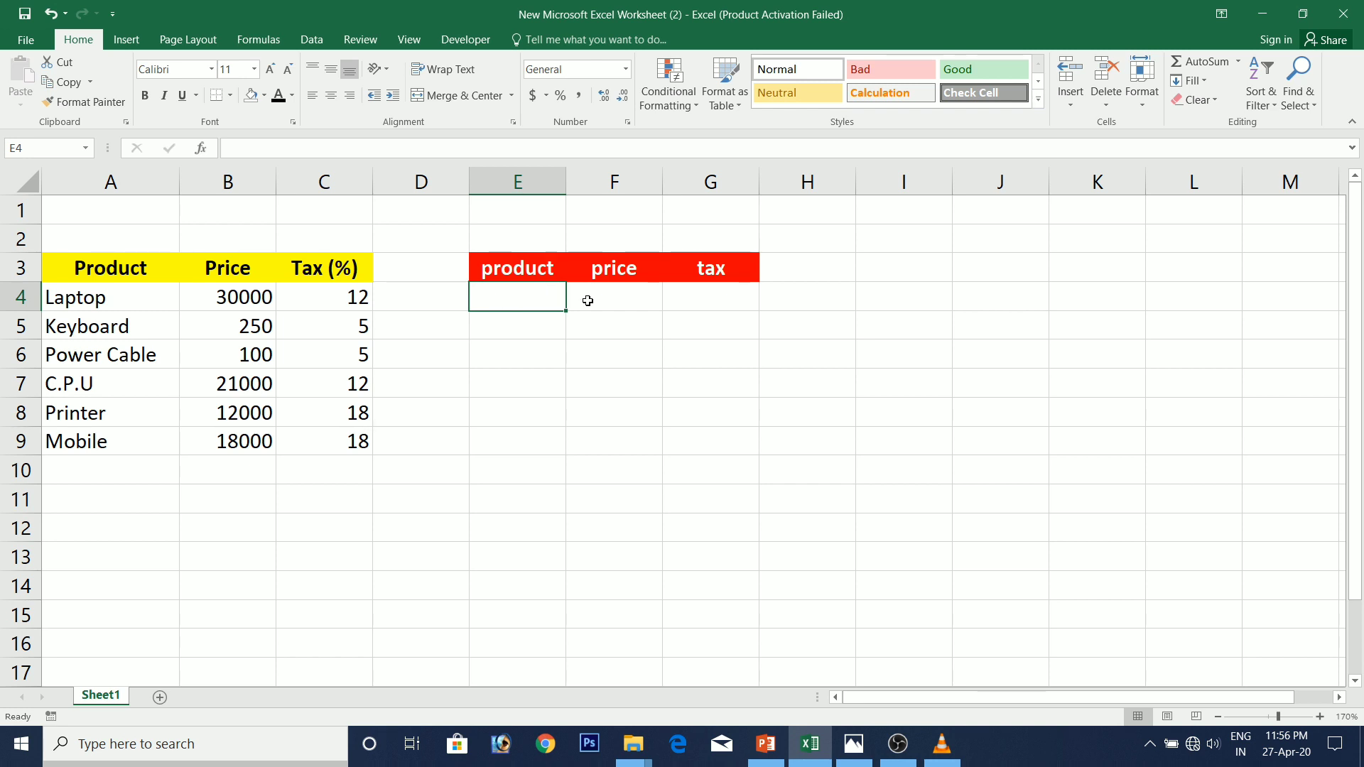
pyautogui.click(616, 300)
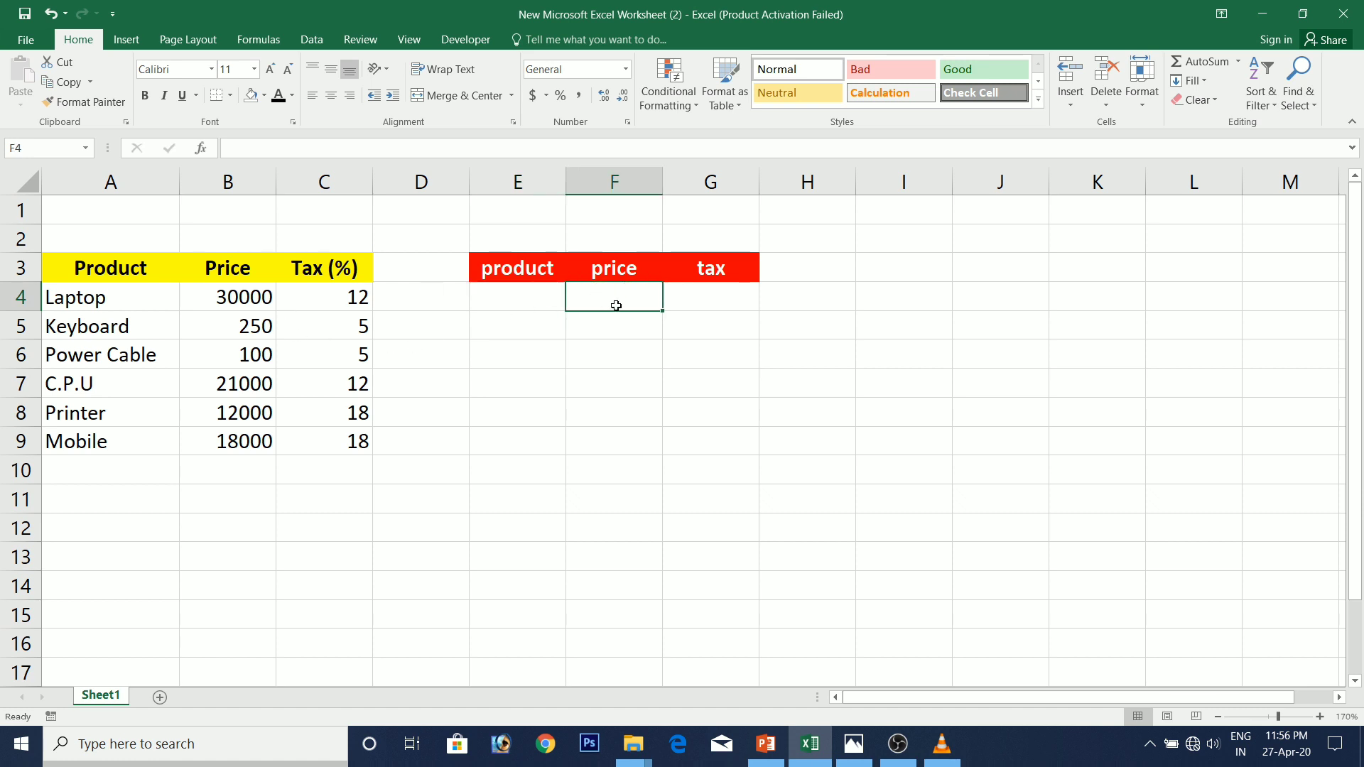
pyautogui.click(683, 302)
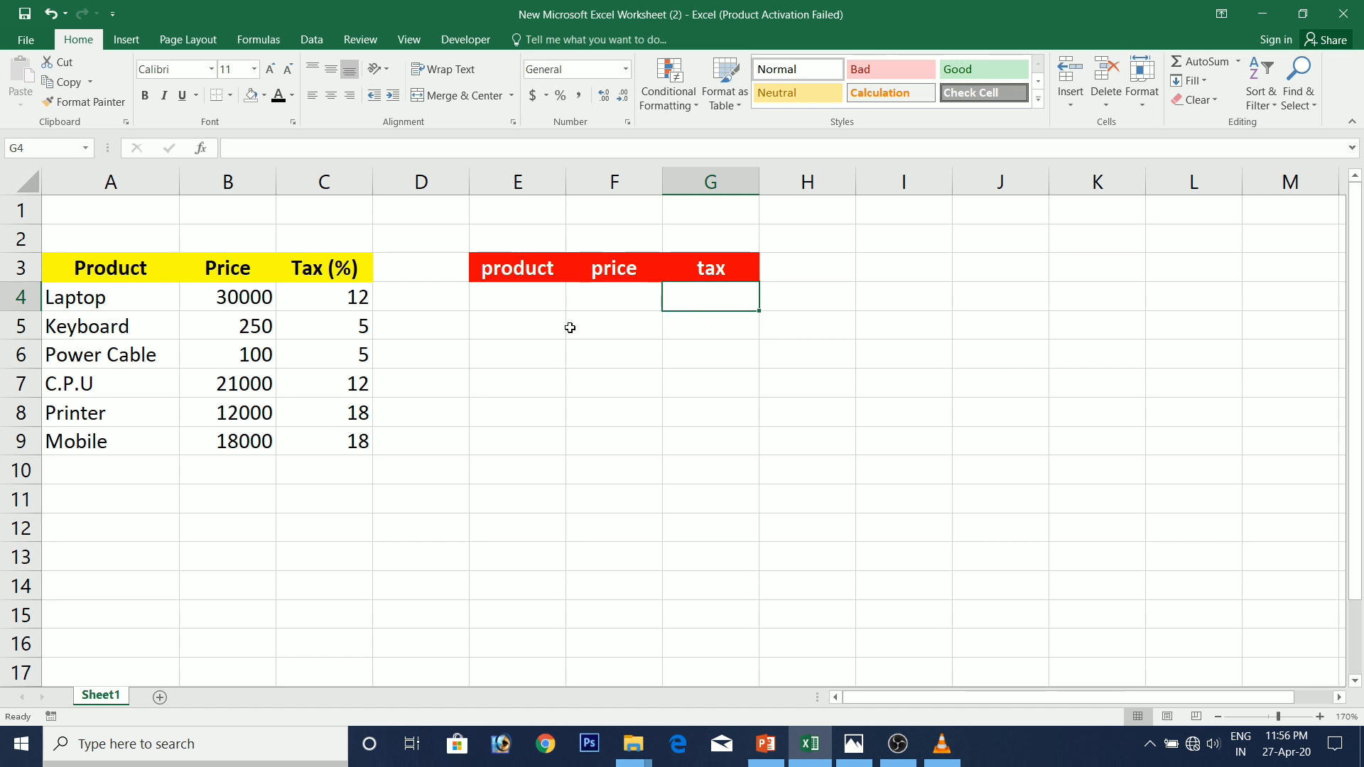
pyautogui.click(499, 290)
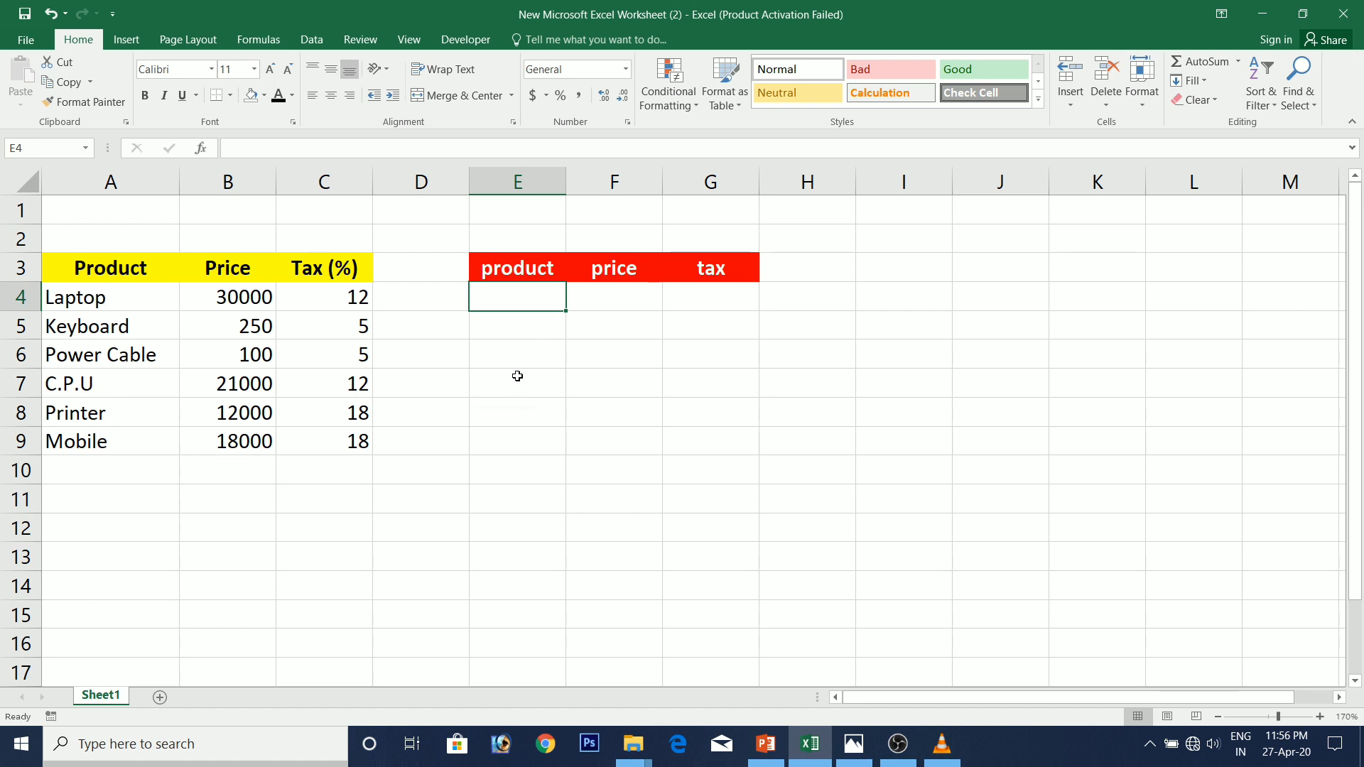
pyautogui.click(513, 353)
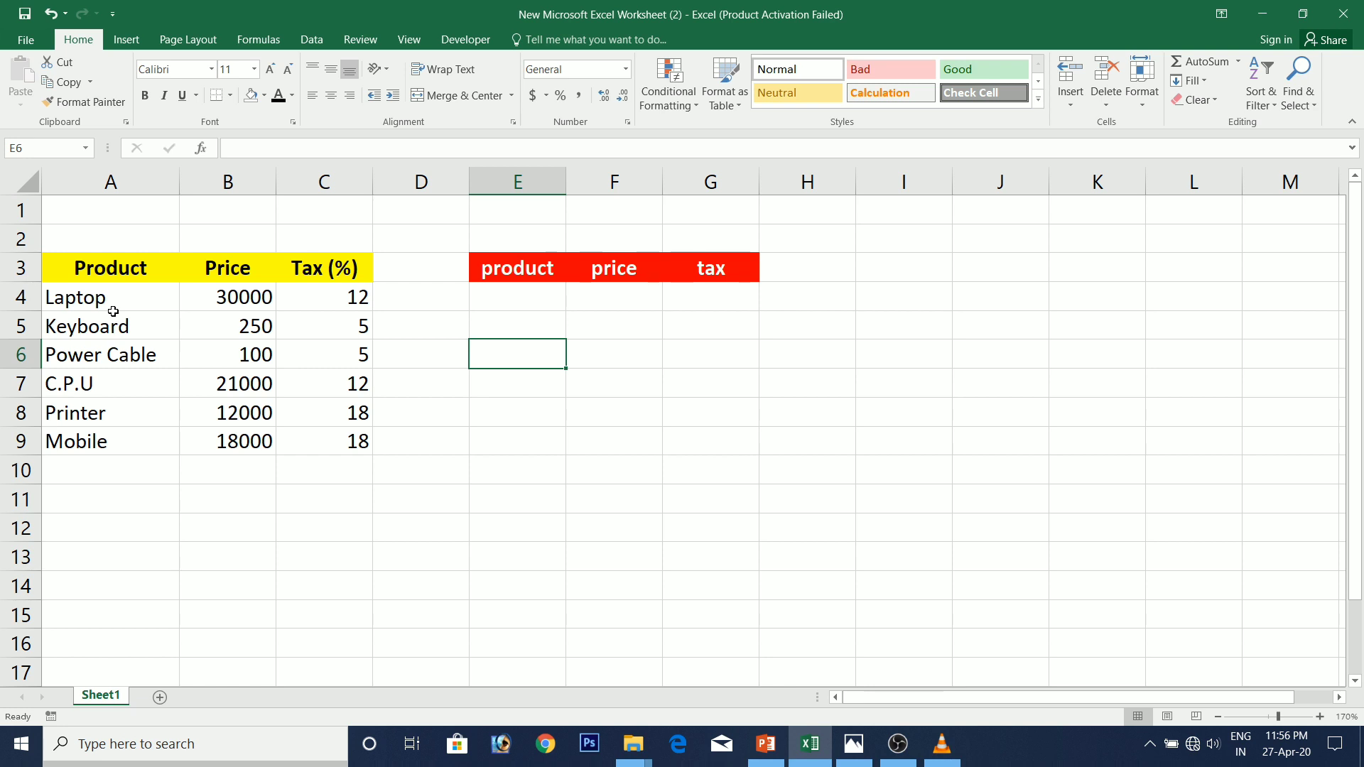
# Step: Define the name Productlist for the product cells A4:A9 and reselect the range to check the name
pyautogui.click(262, 41)
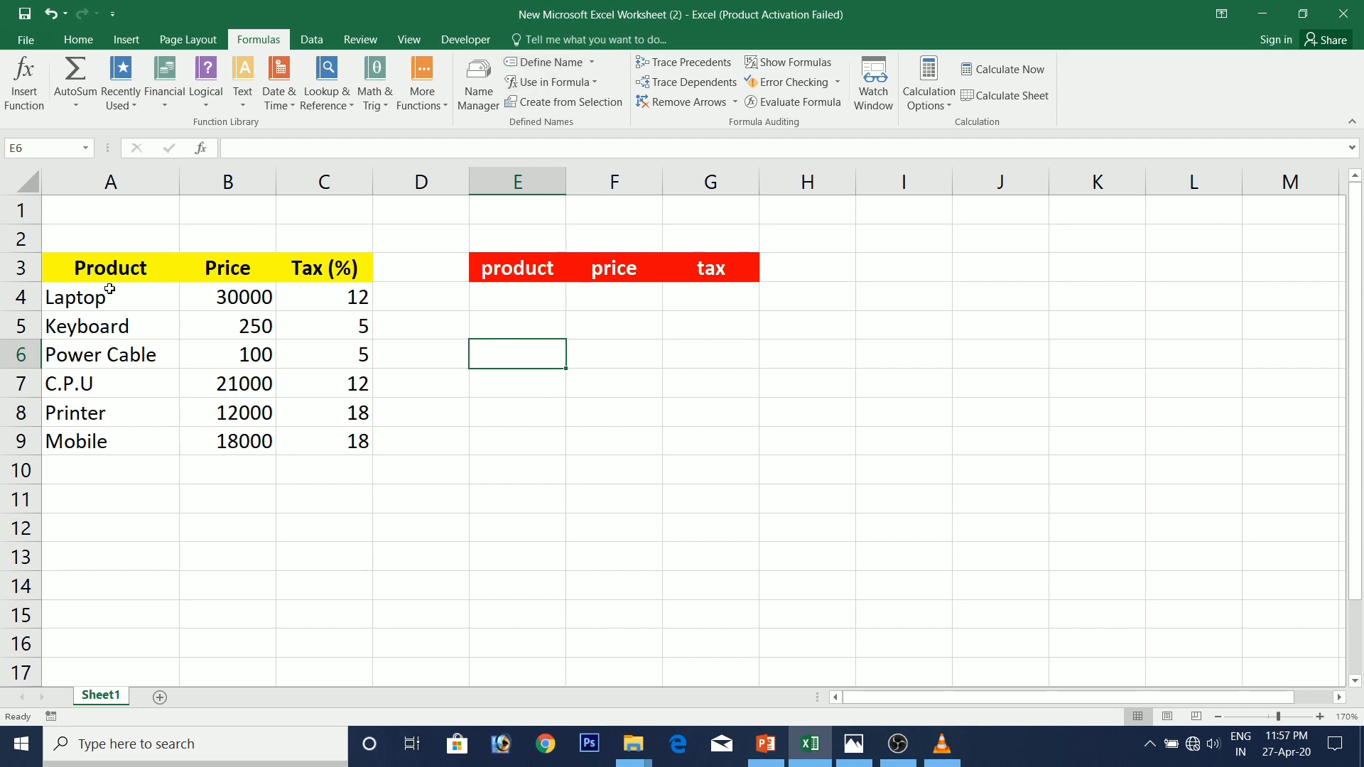
pyautogui.moveTo(92, 296); pyautogui.dragTo(103, 439)
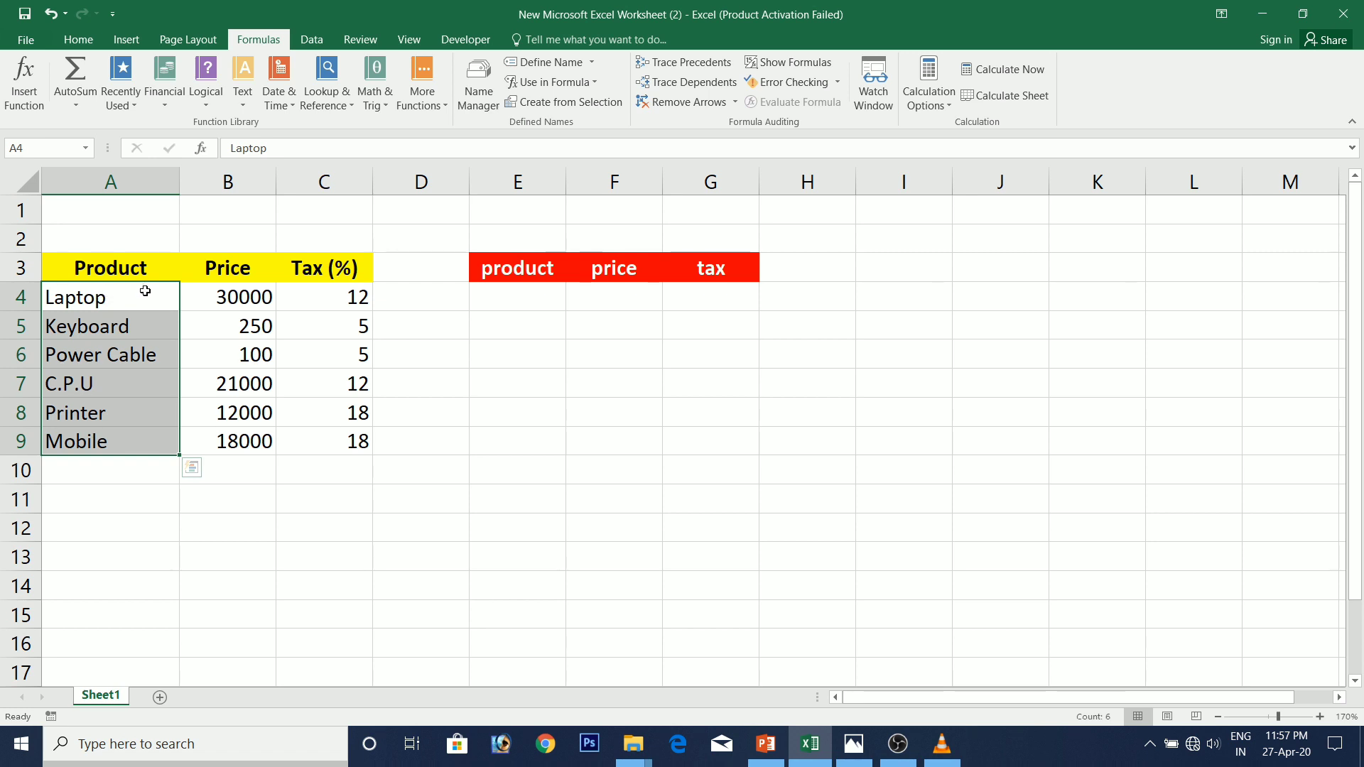
pyautogui.click(576, 69)
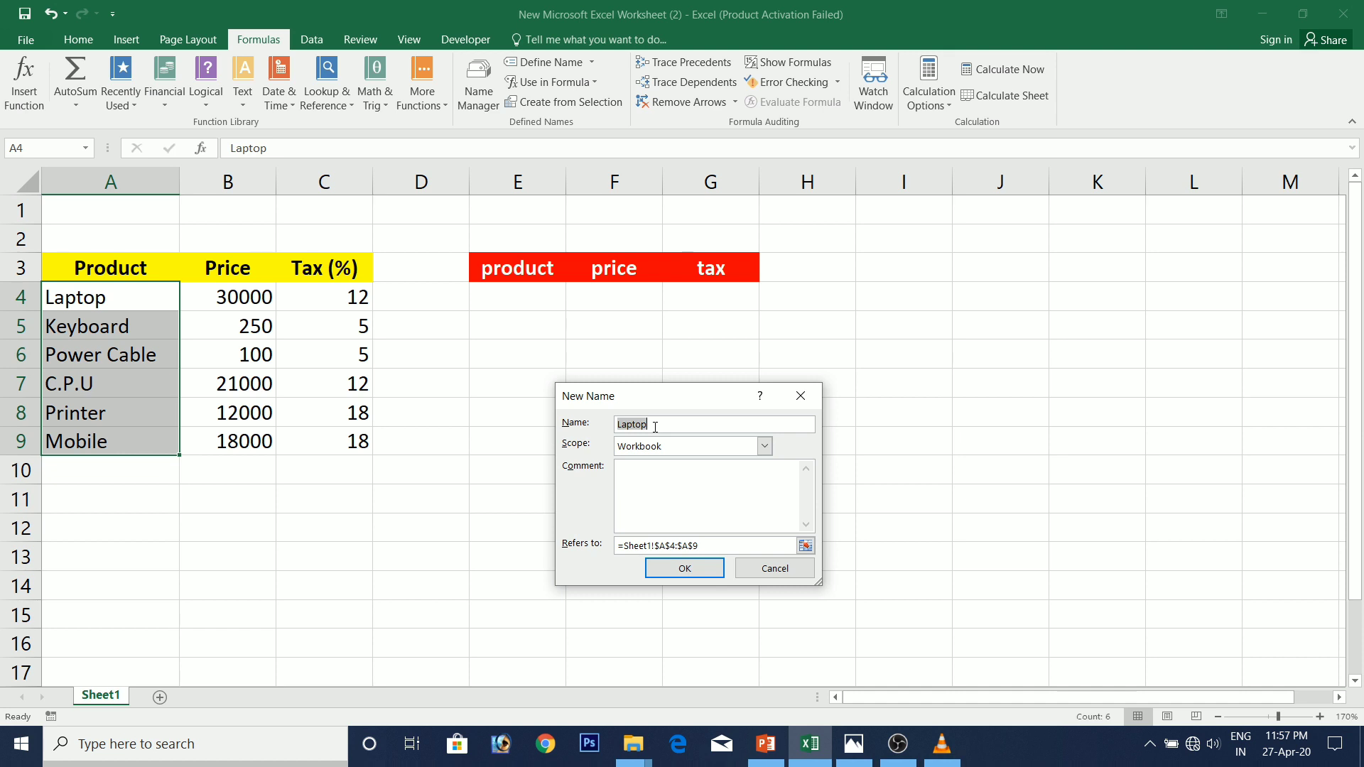
pyautogui.press('BackSpace')
pyautogui.write('Productlist')
pyautogui.click(703, 571)
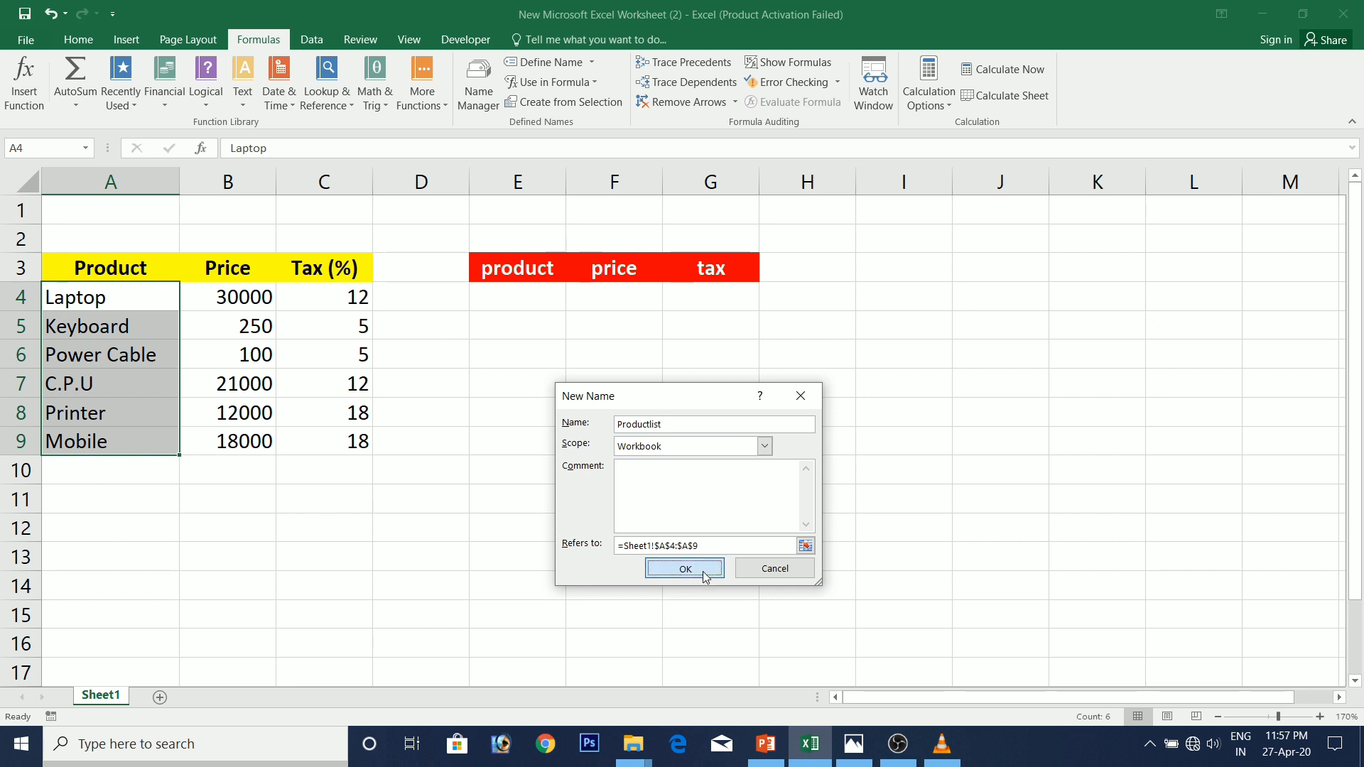
pyautogui.click(218, 529)
pyautogui.moveTo(119, 291); pyautogui.dragTo(125, 443)
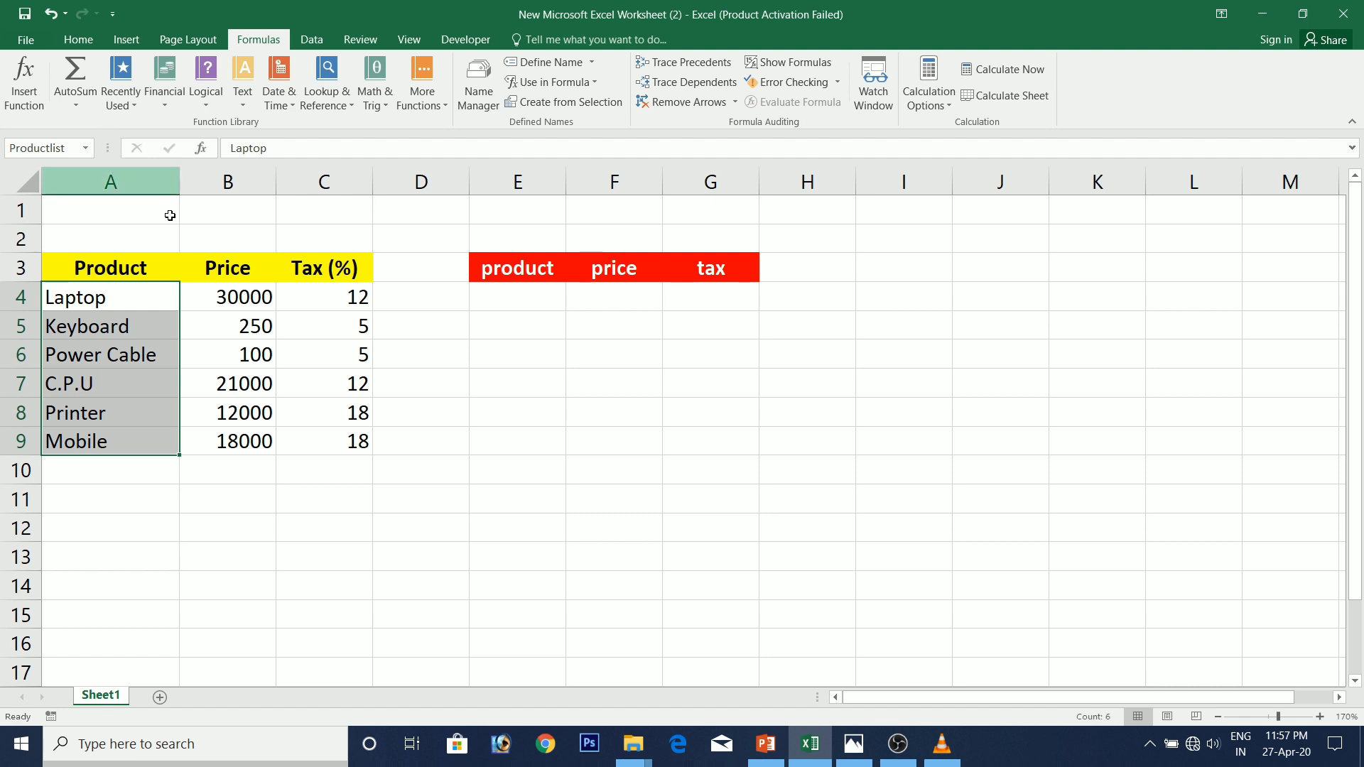
# Step: Start a data validation rule for cell E4 under the product header, allowing values from a List
pyautogui.click(520, 298)
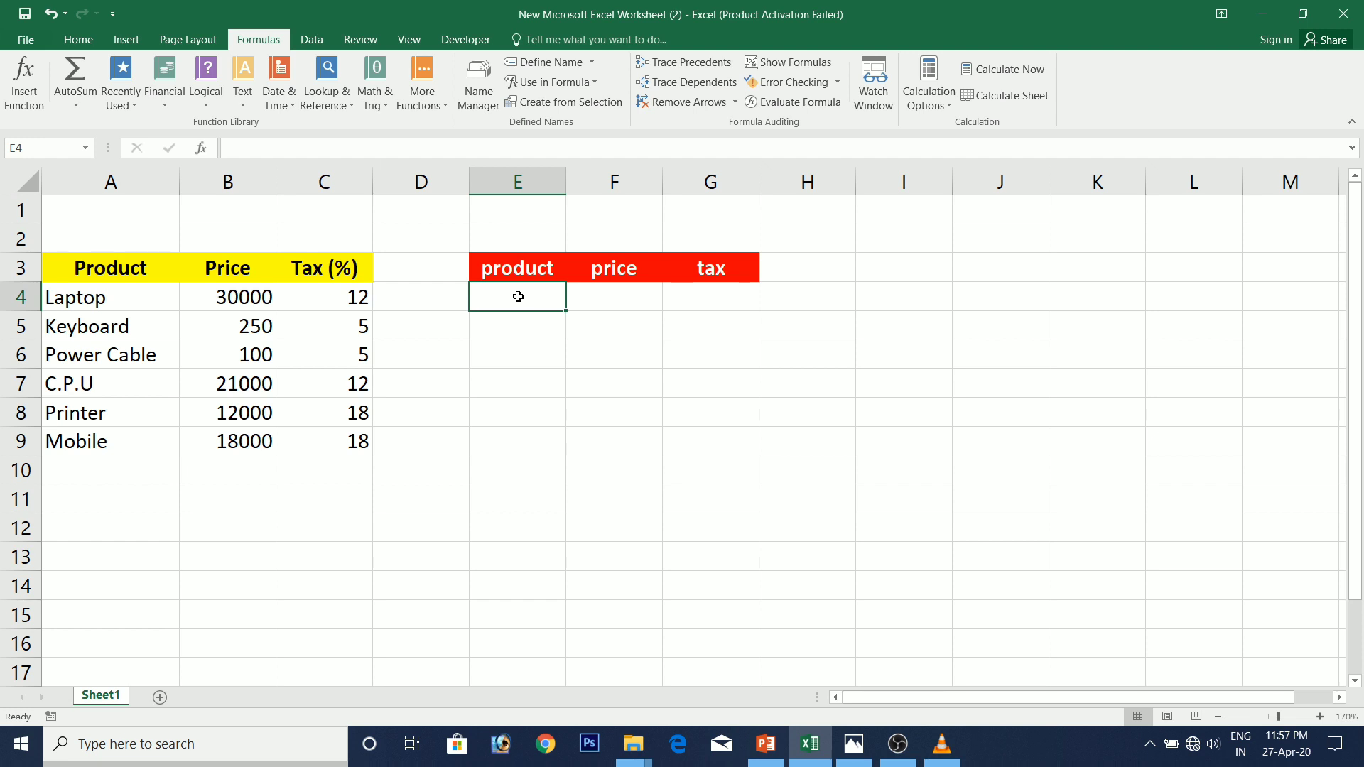
pyautogui.click(317, 45)
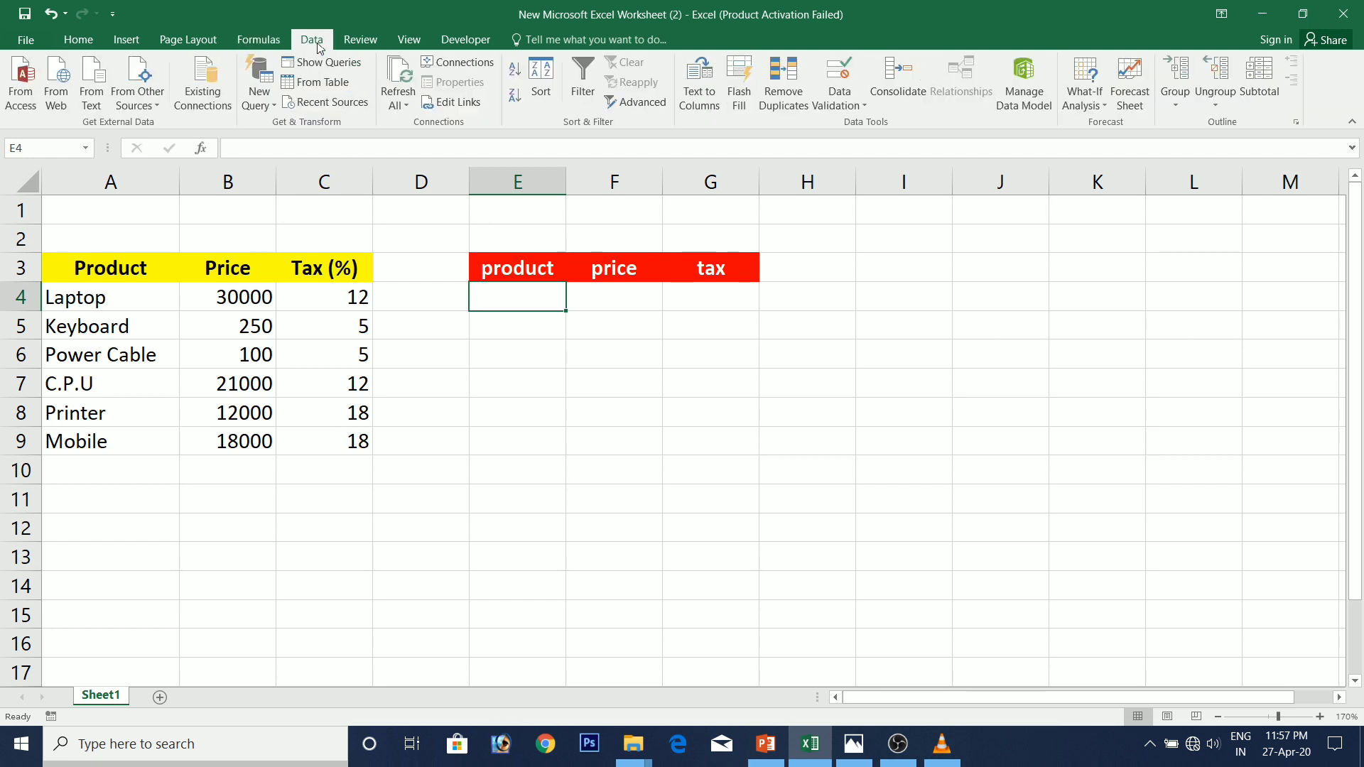
pyautogui.click(829, 110)
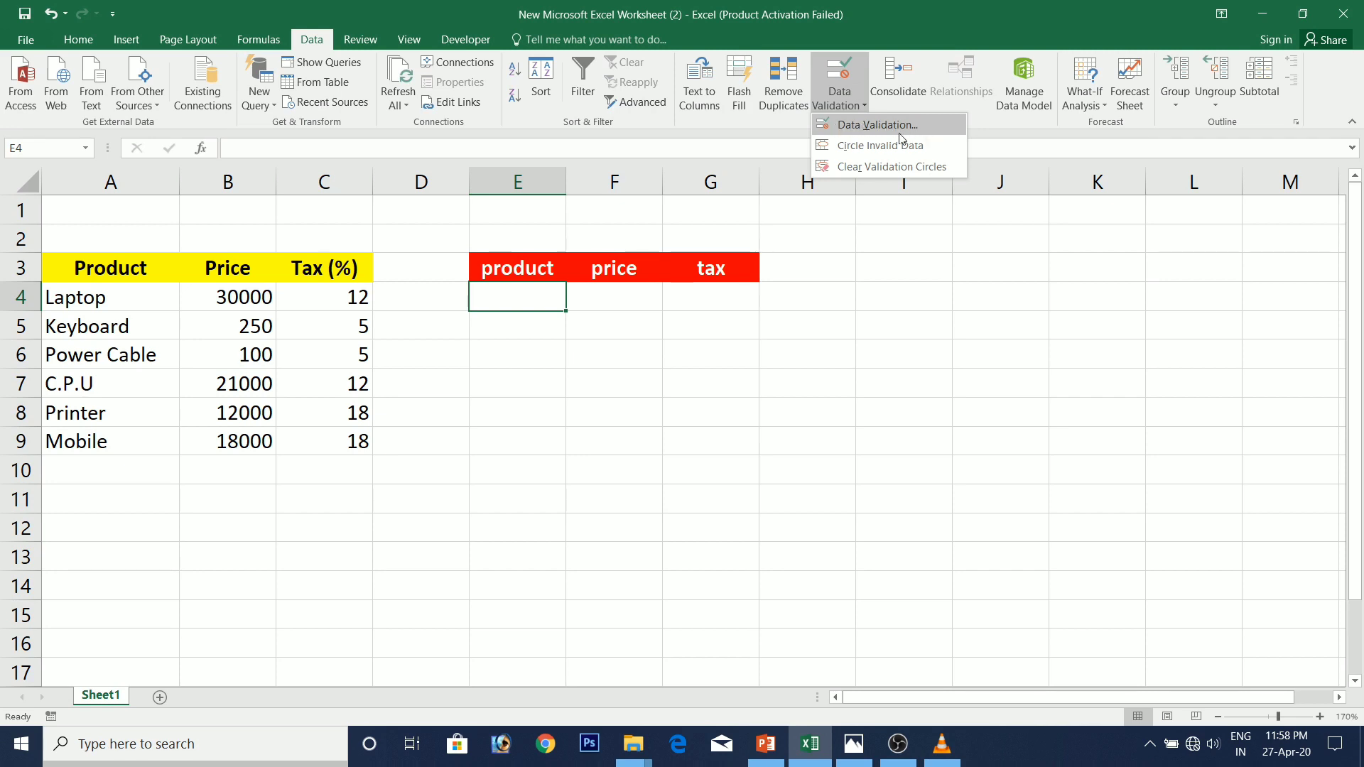
pyautogui.click(858, 127)
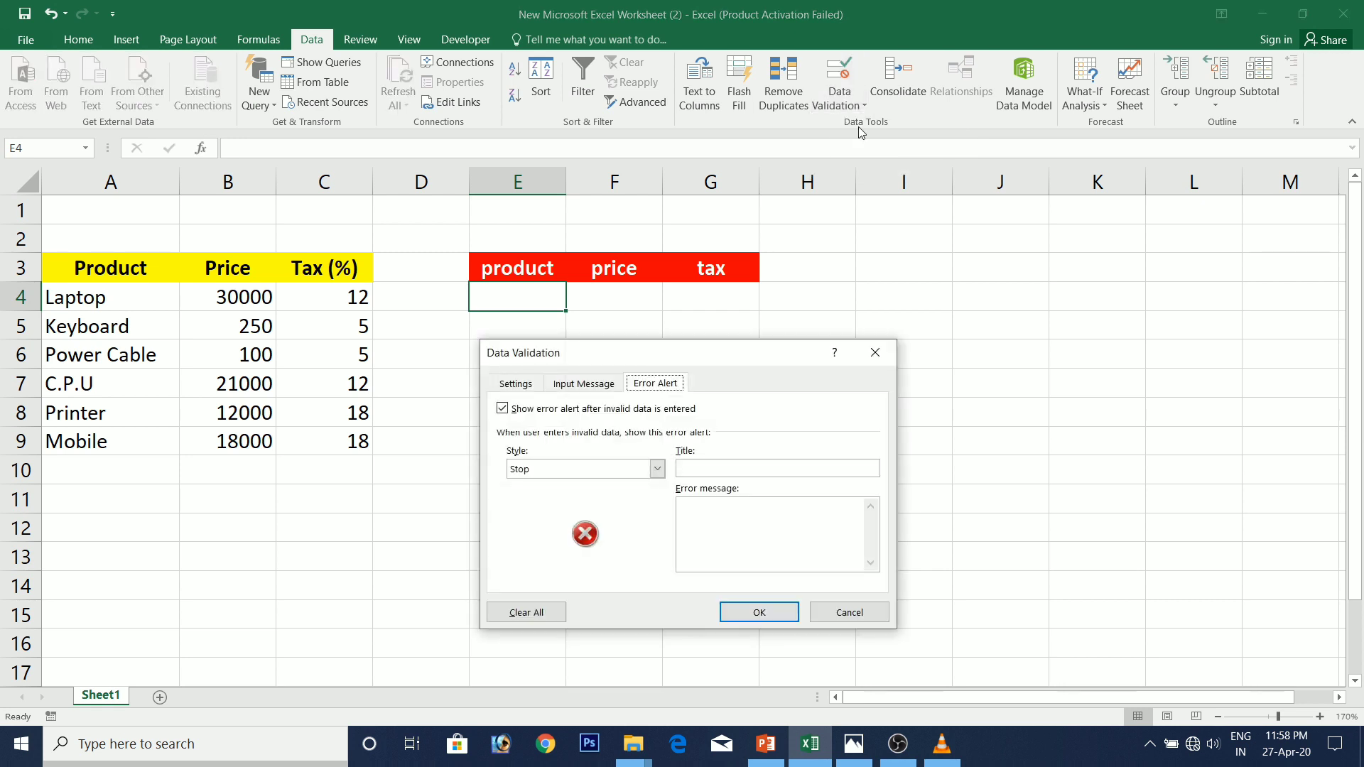
pyautogui.click(530, 387)
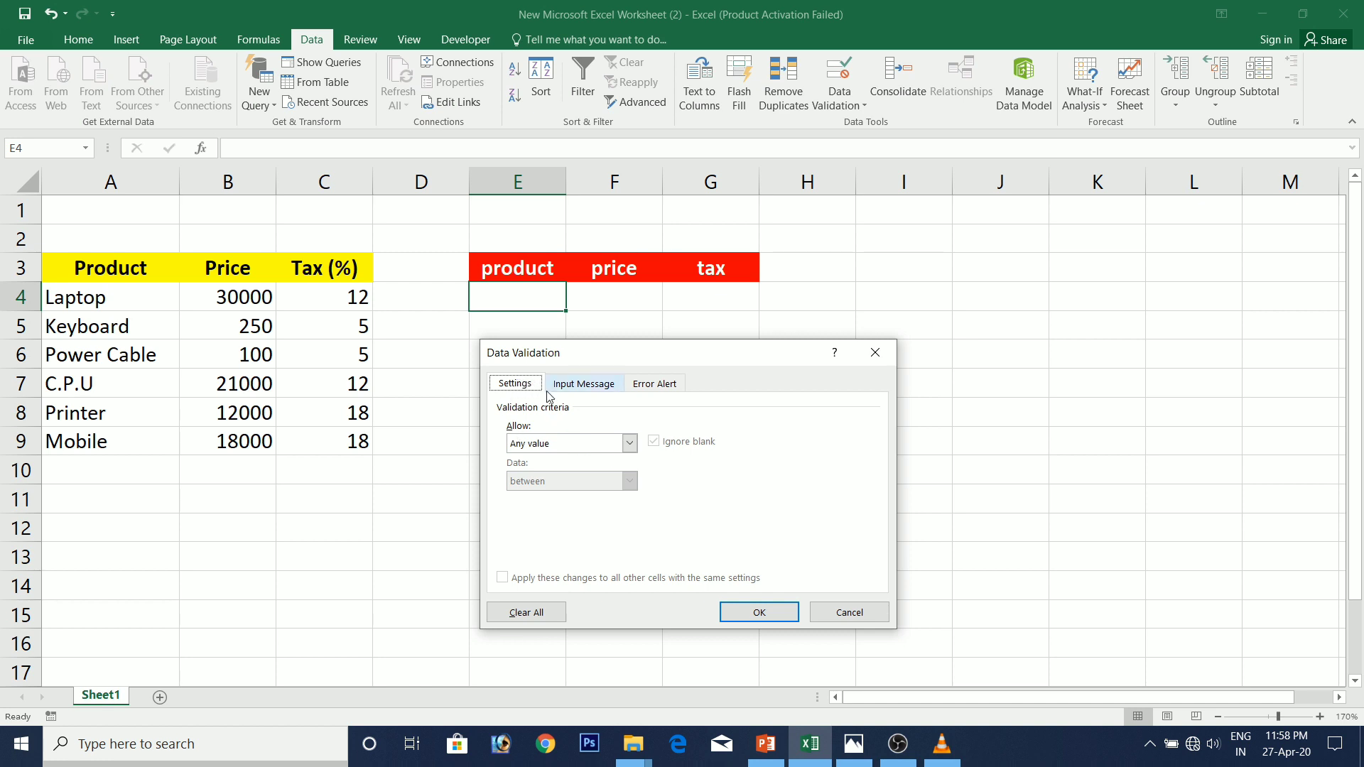
pyautogui.click(630, 444)
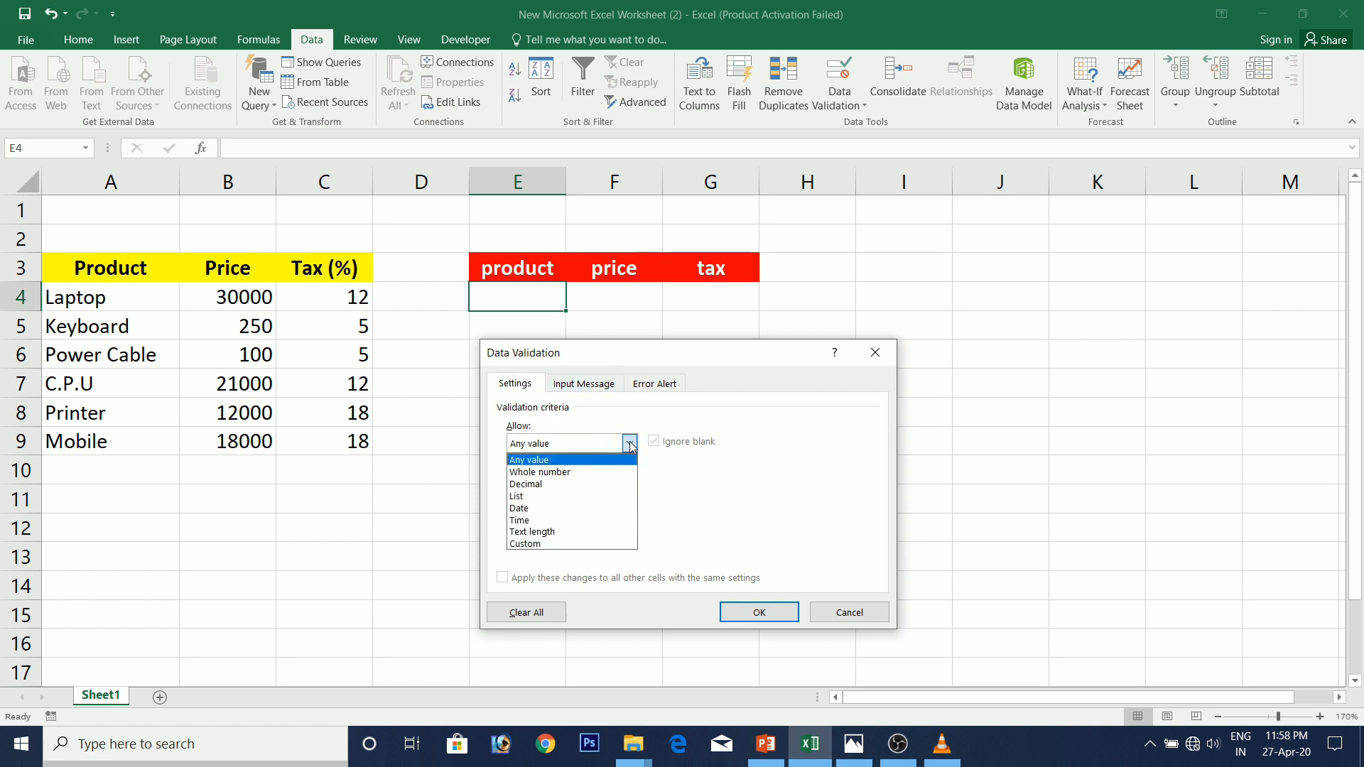
pyautogui.click(591, 497)
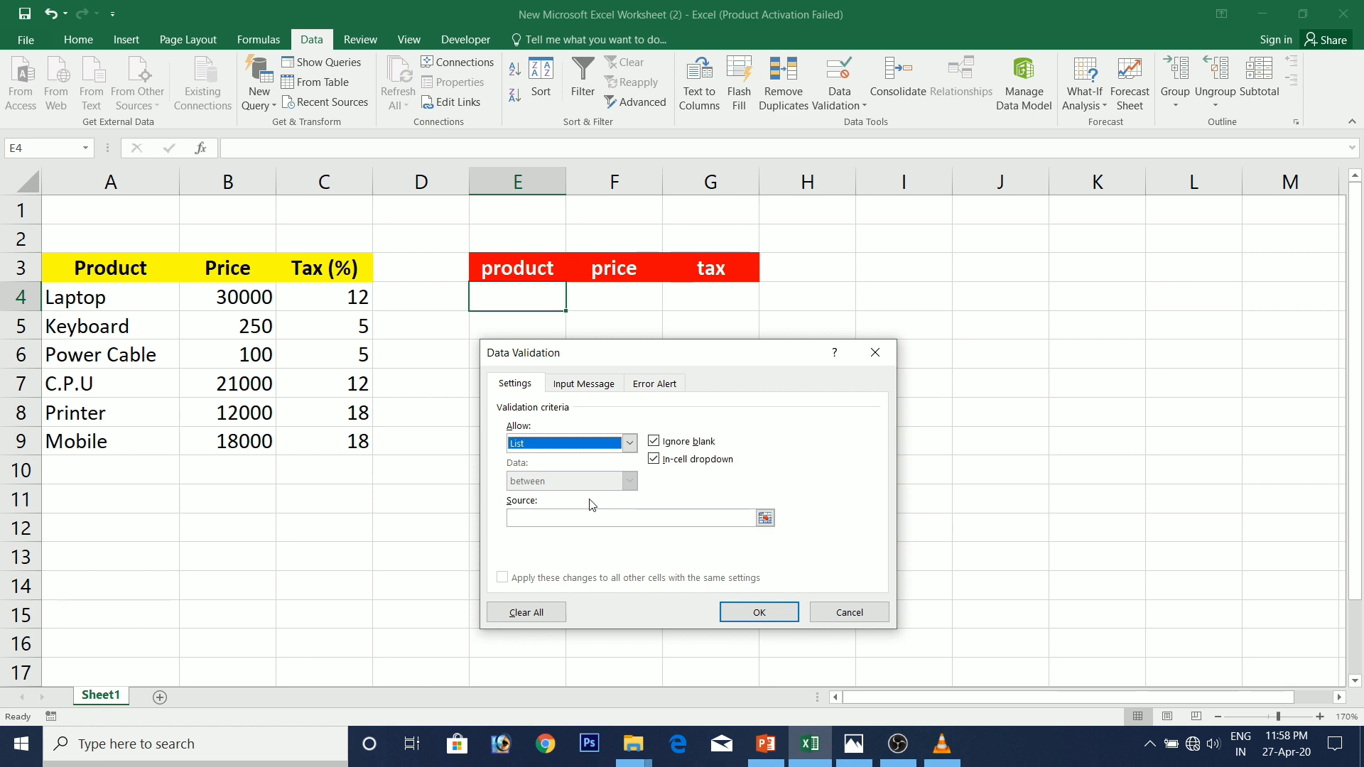
pyautogui.click(544, 517)
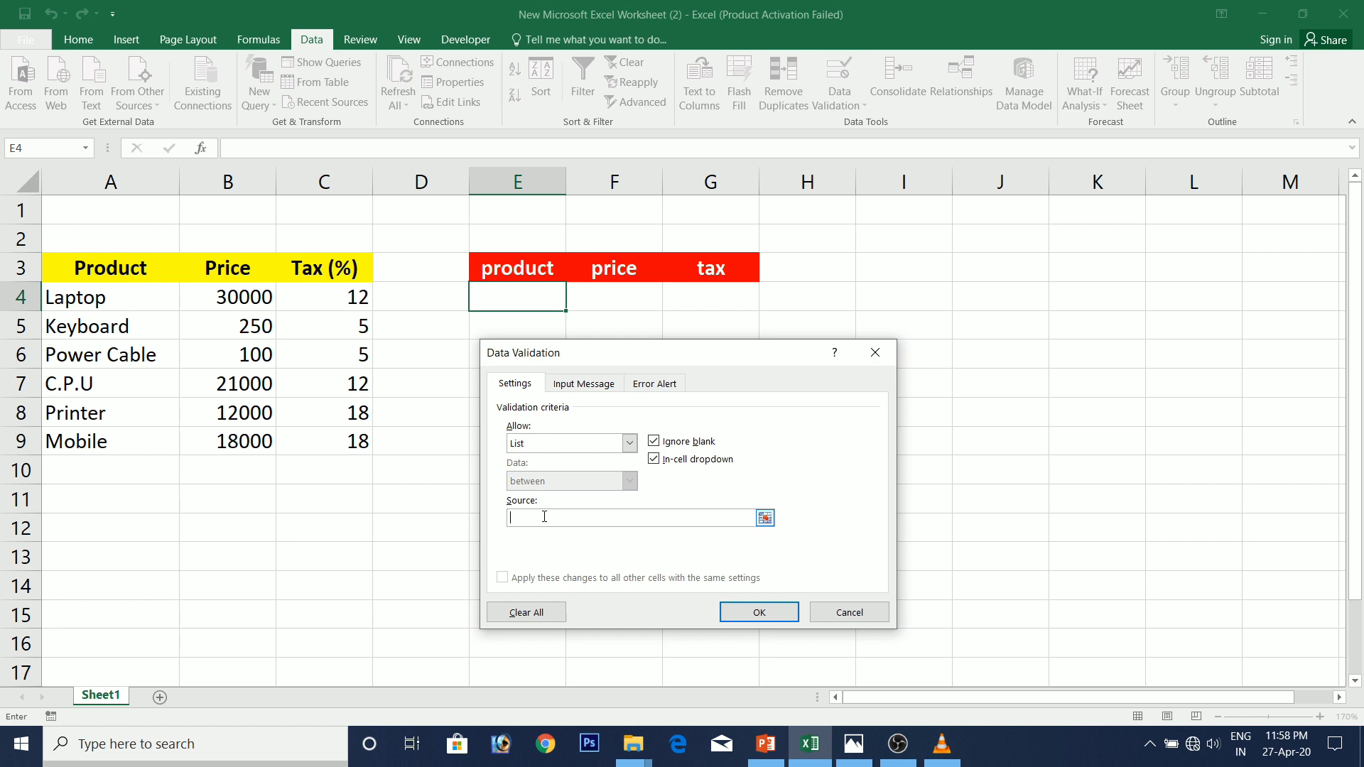
pyautogui.press('F3')
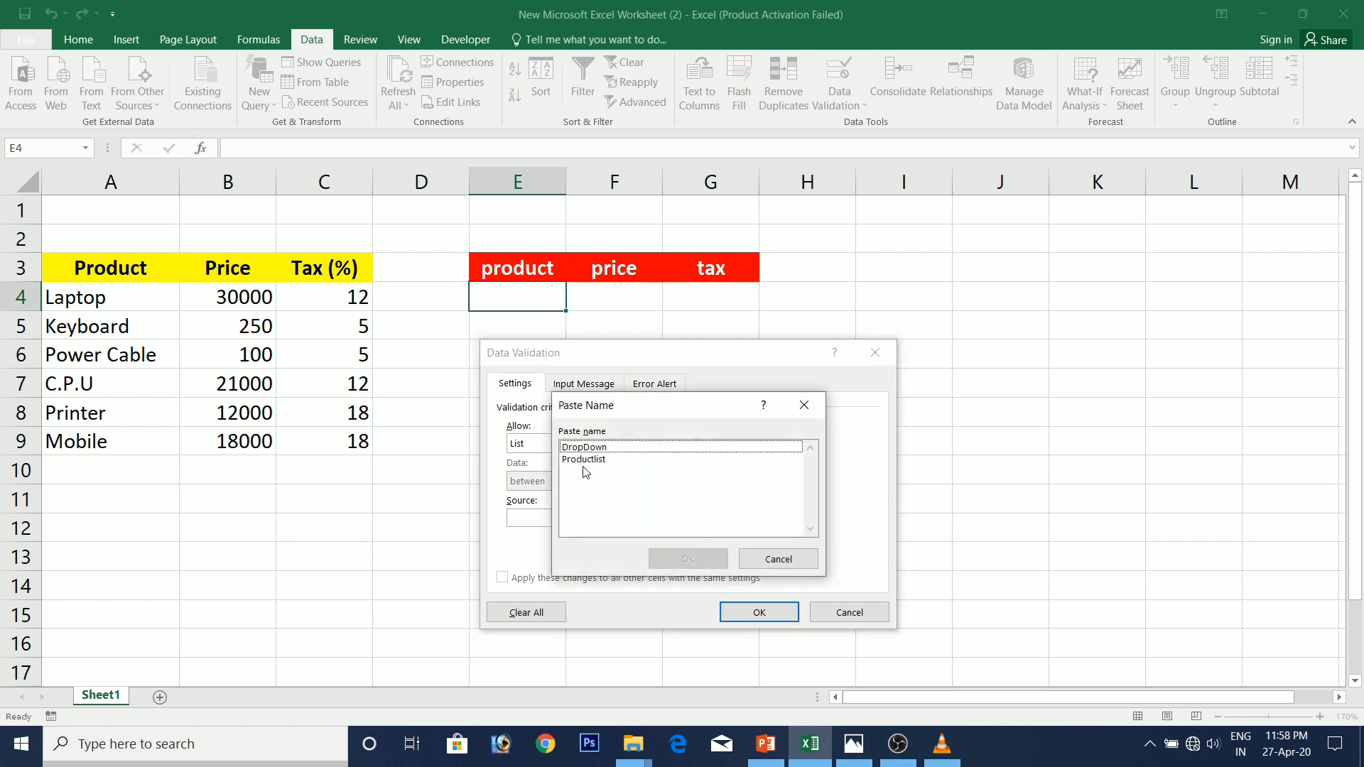
pyautogui.click(803, 407)
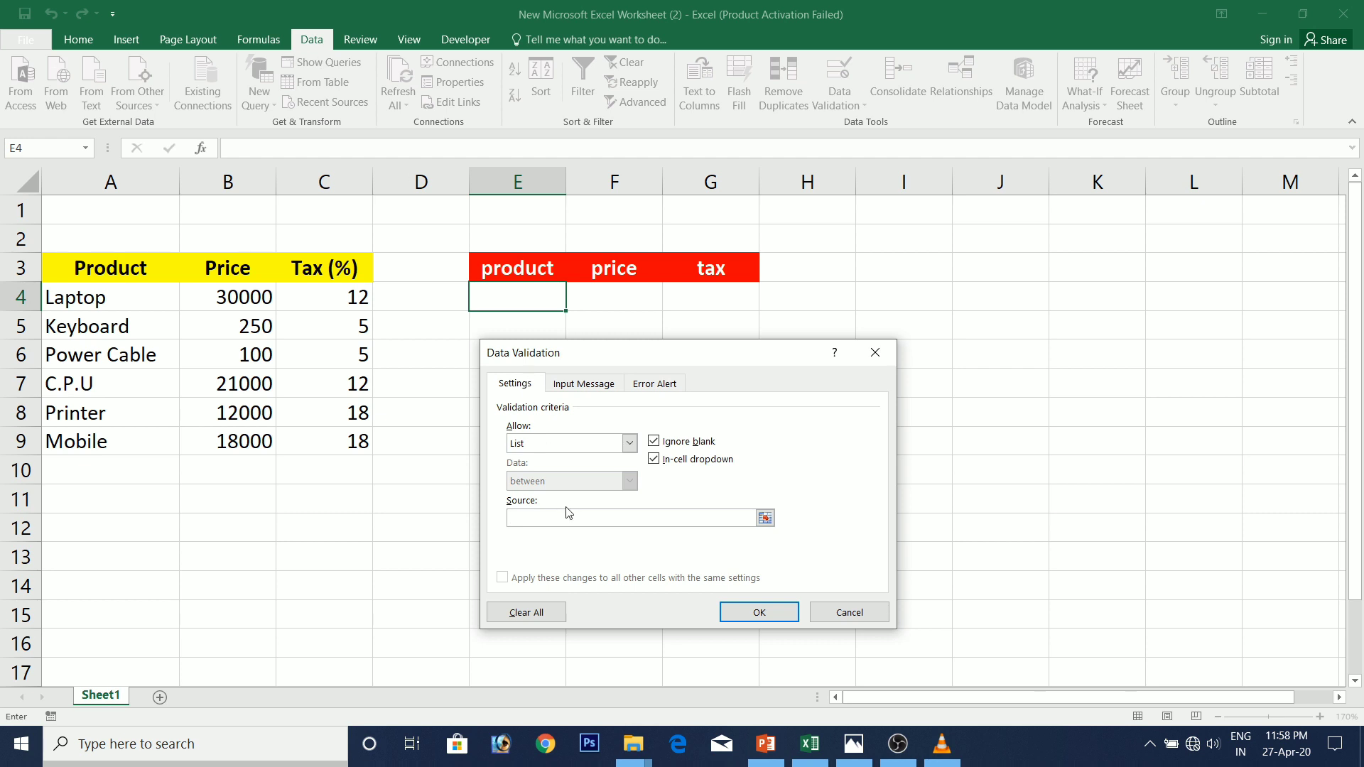
pyautogui.click(555, 444)
pyautogui.click(537, 499)
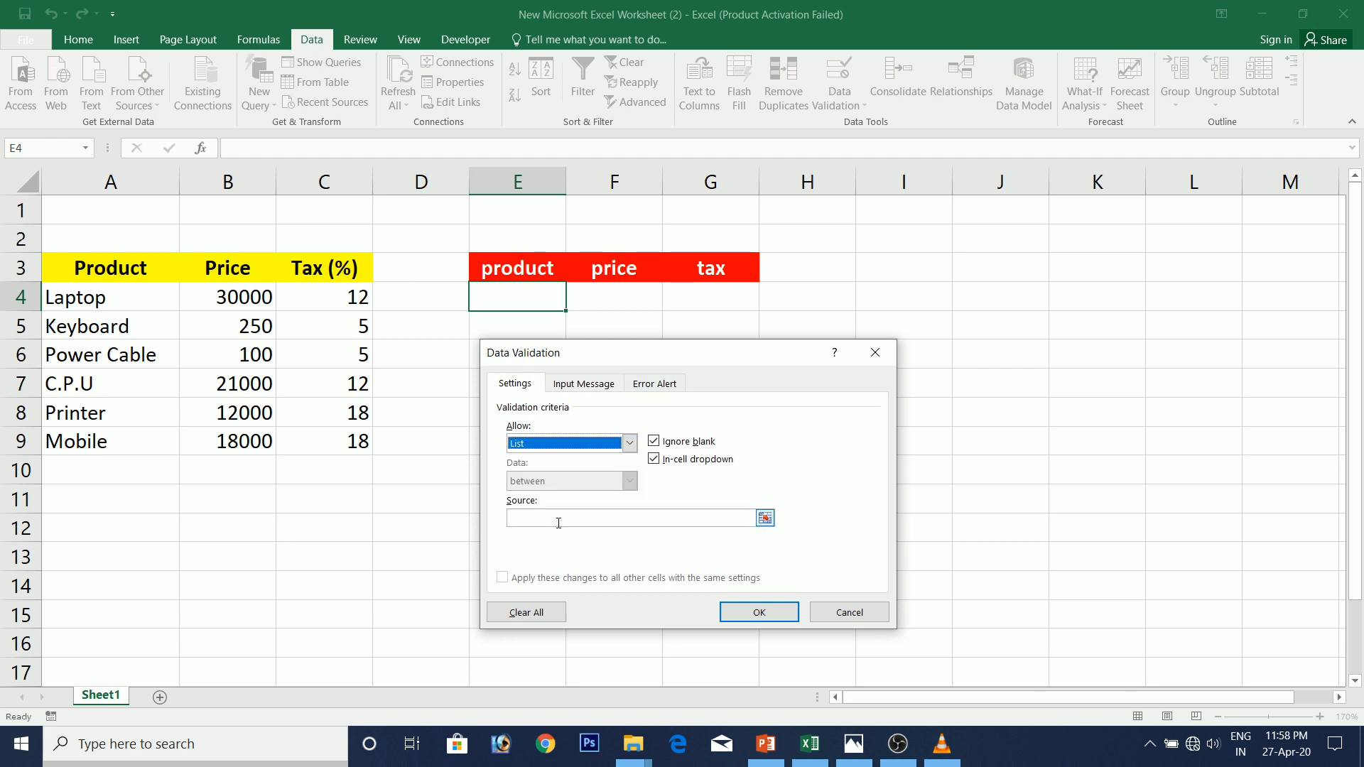
# Step: Use the defined name Productlist as the source of the list validation and apply the rule to E4
pyautogui.click(259, 41)
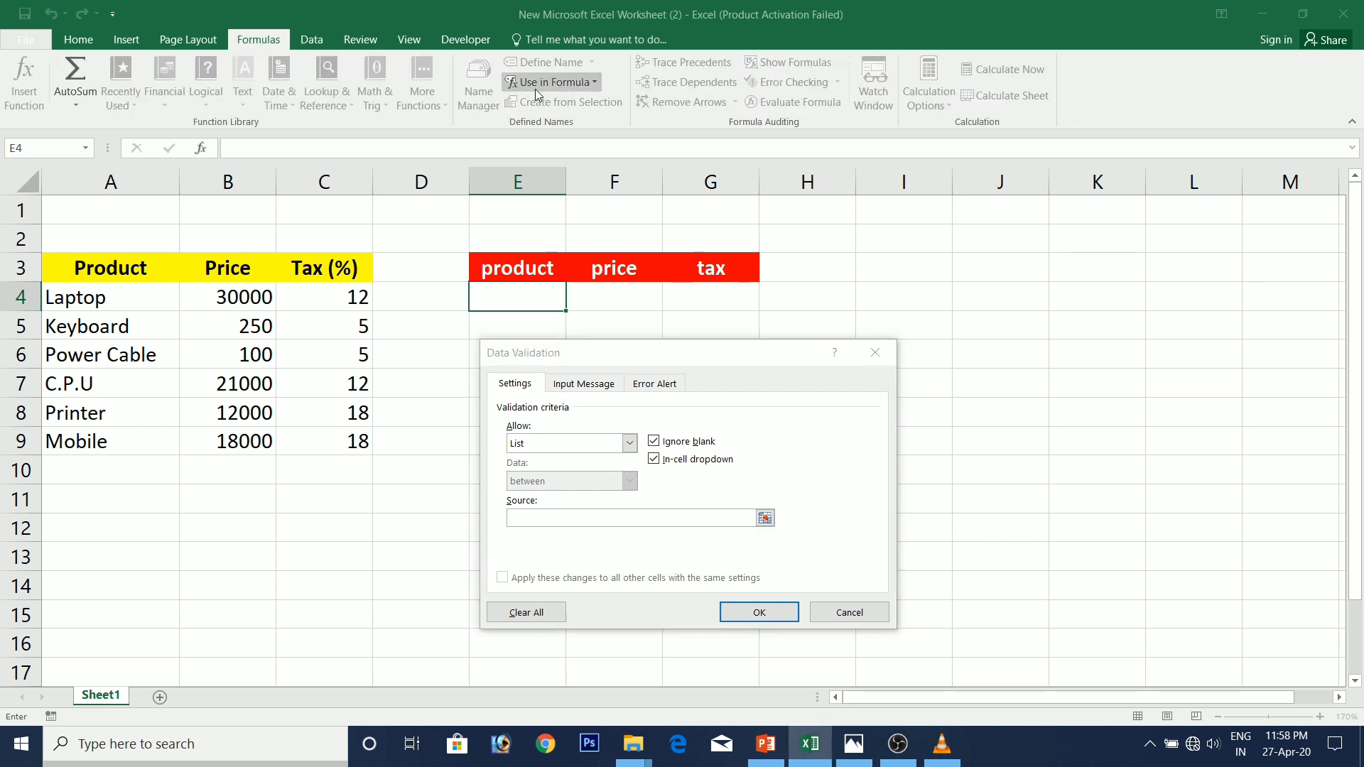
pyautogui.click(589, 83)
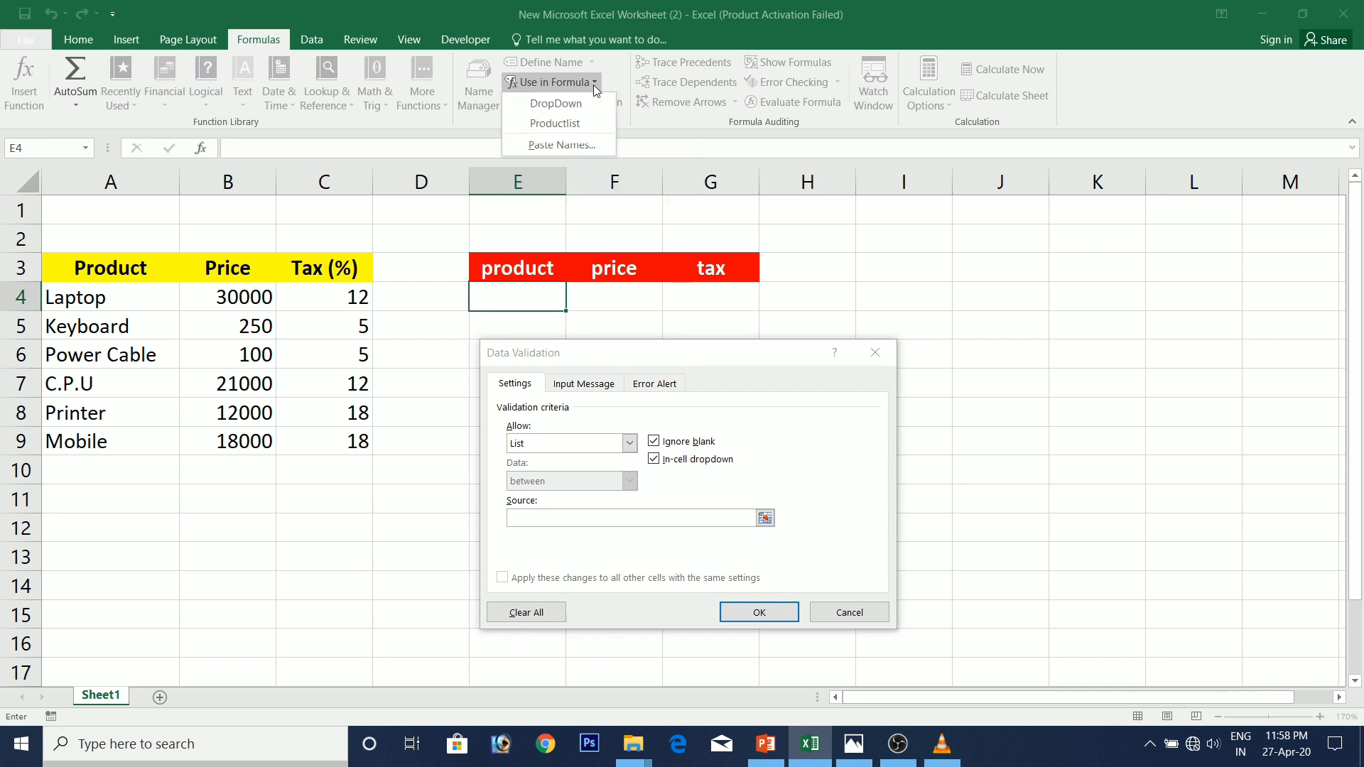
pyautogui.click(581, 123)
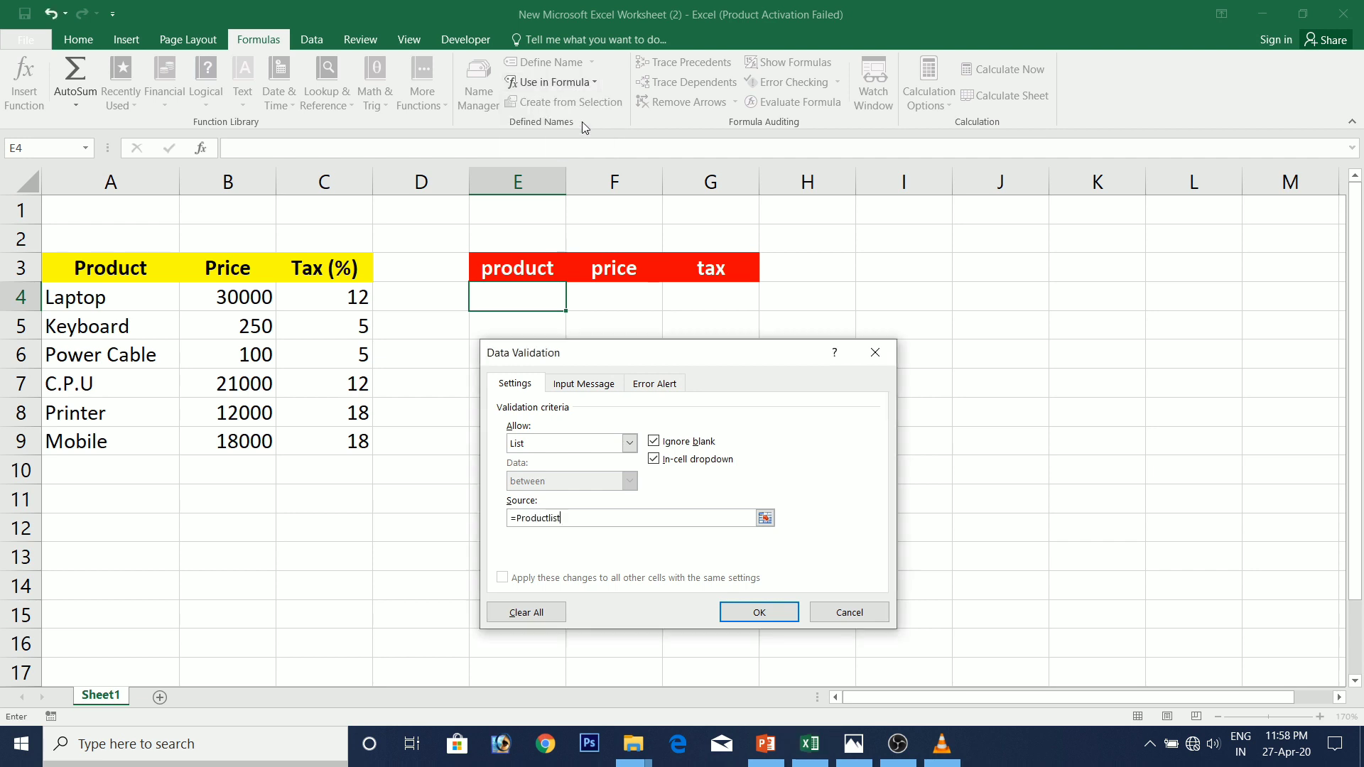
pyautogui.click(759, 613)
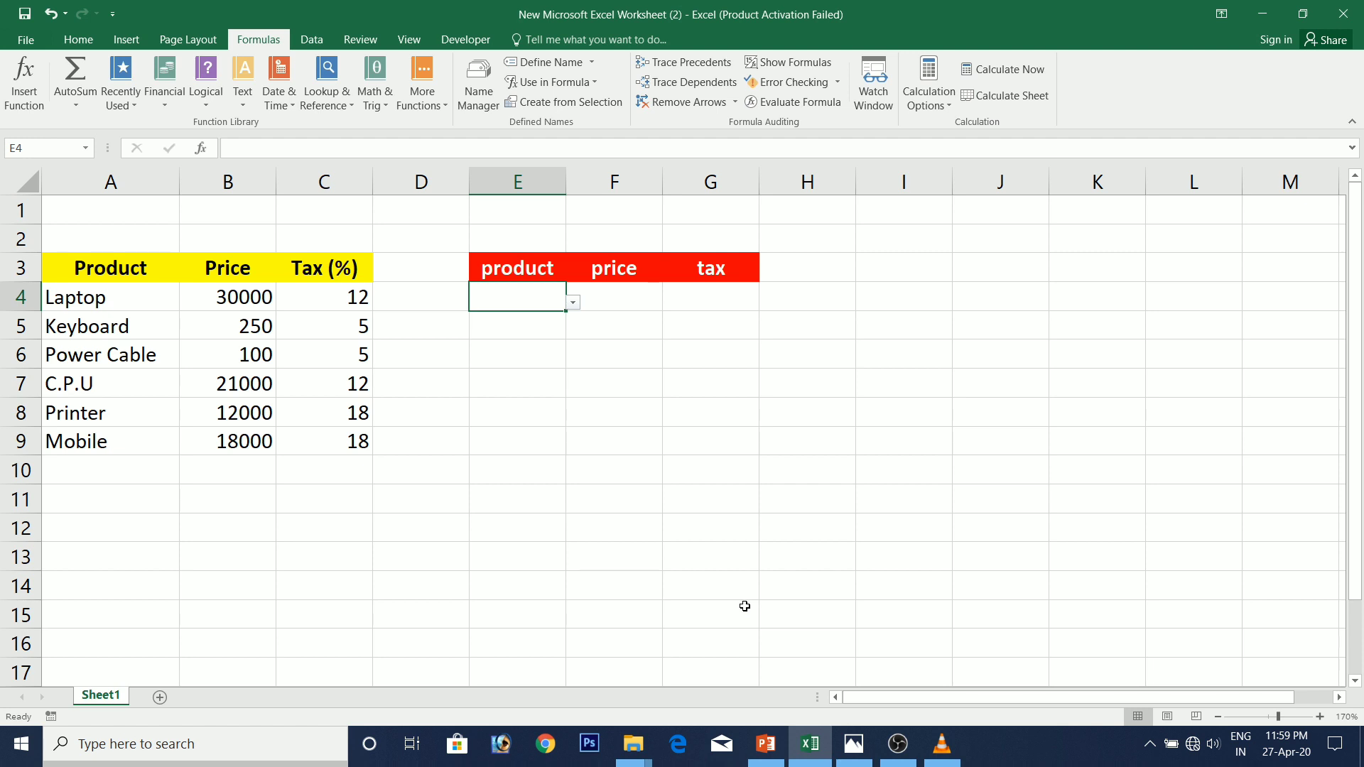
# Step: Choose Laptop from the drop-down list in cell E4
pyautogui.click(543, 327)
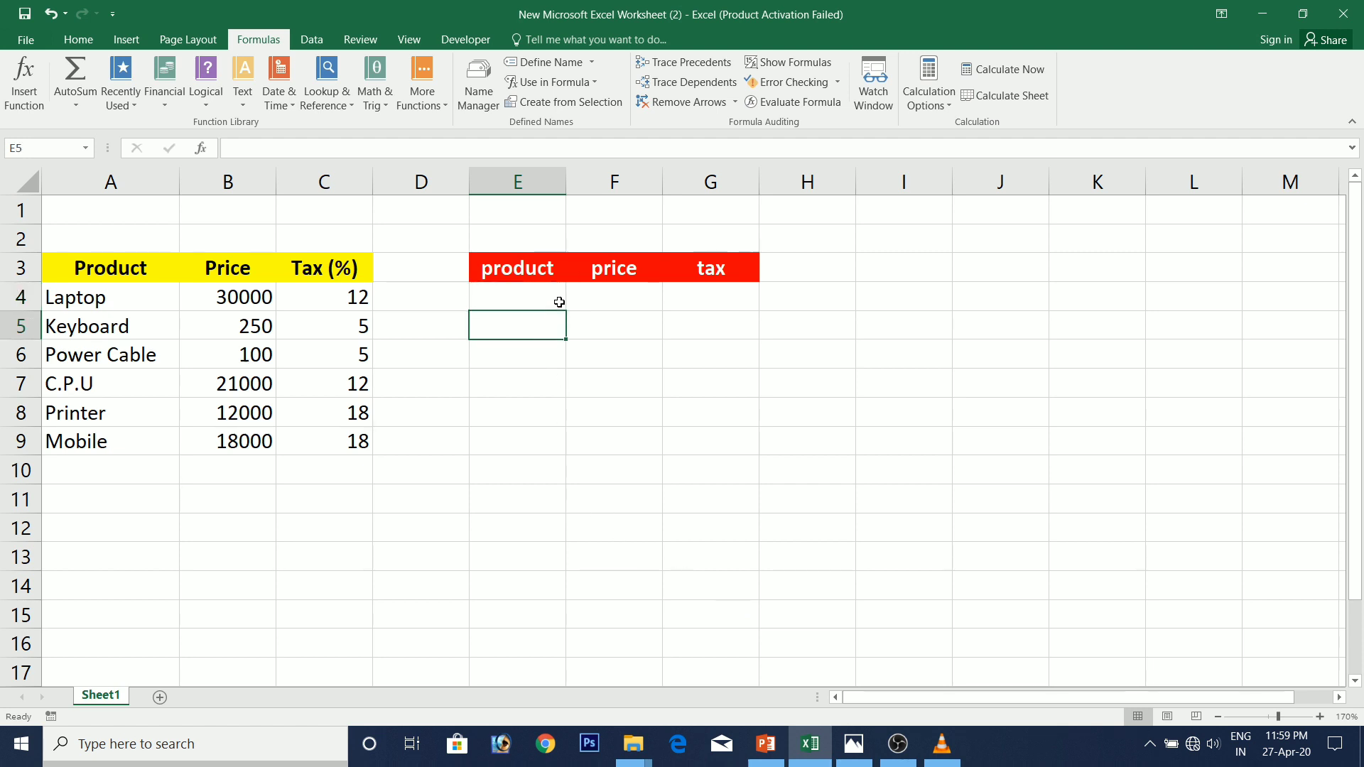
pyautogui.click(557, 298)
pyautogui.click(573, 303)
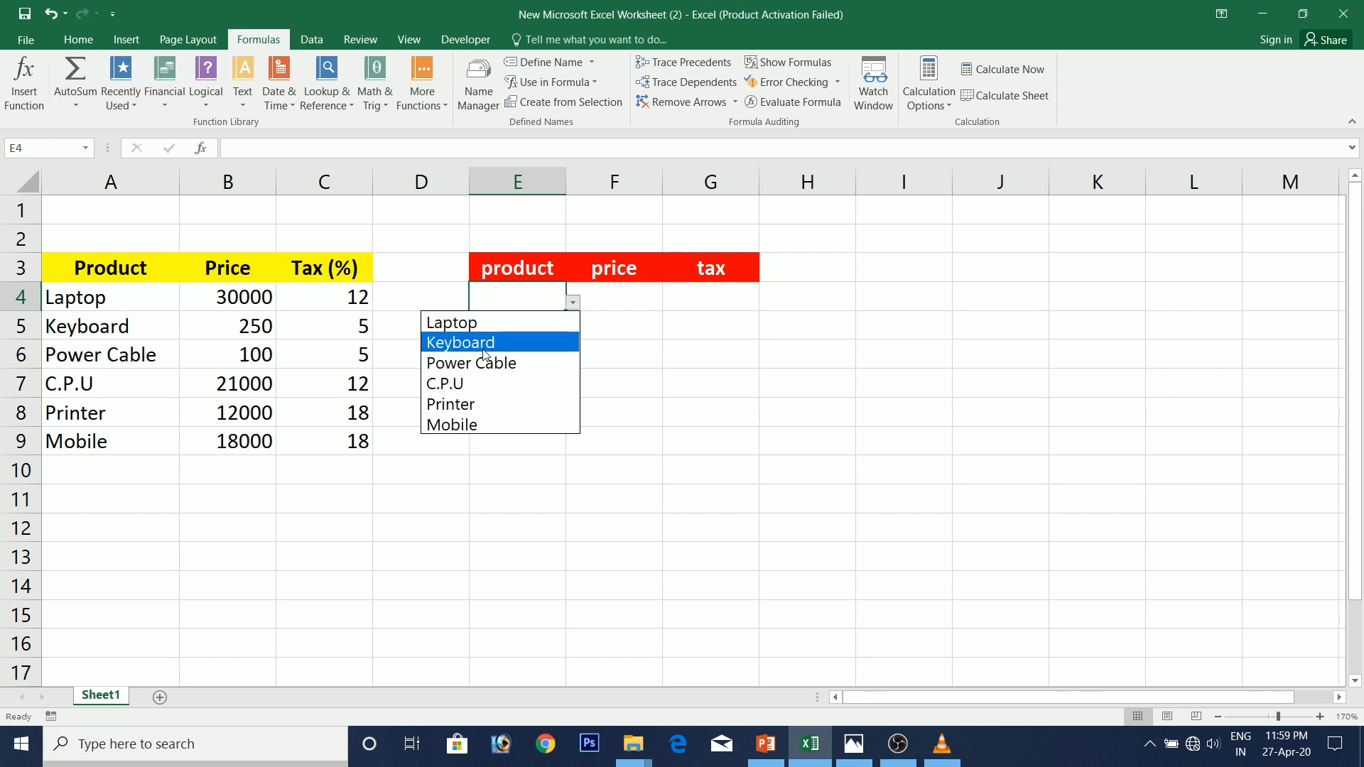
pyautogui.click(484, 324)
pyautogui.click(552, 350)
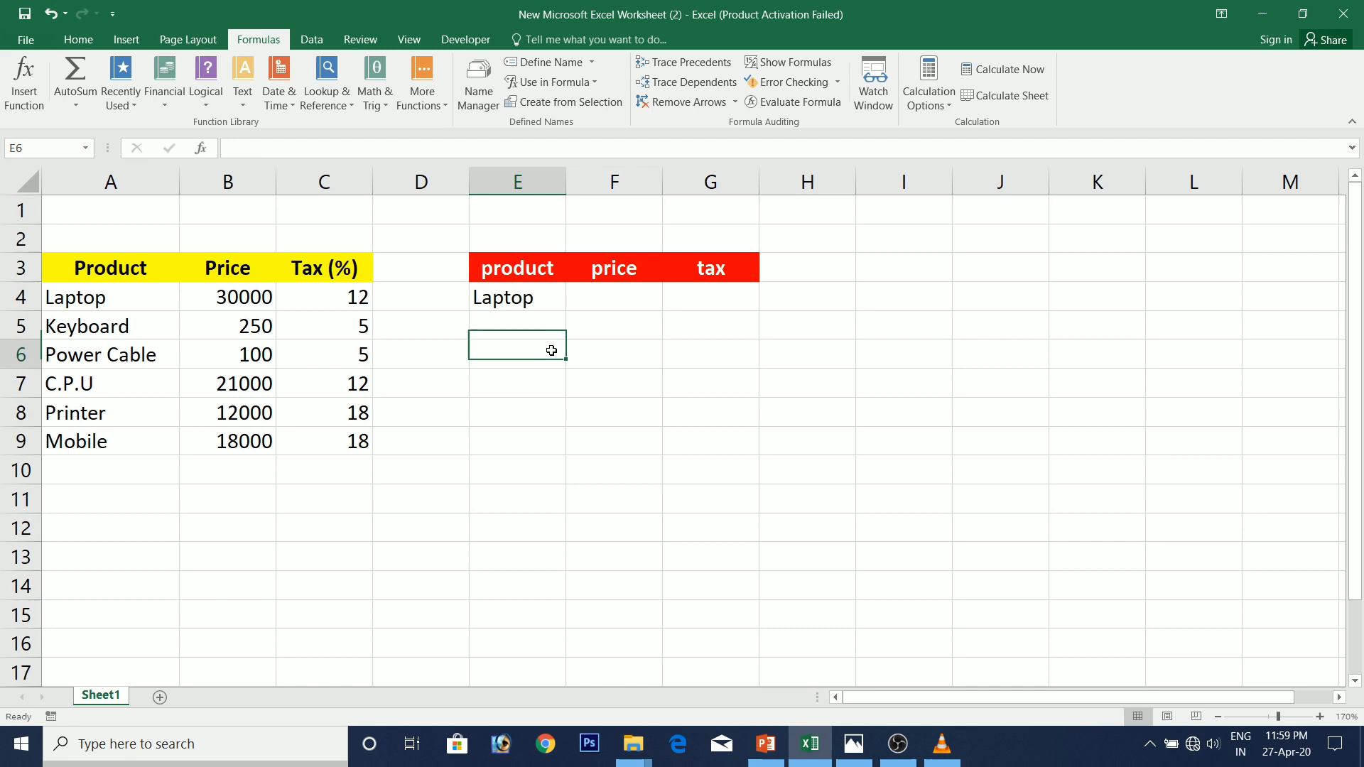
pyautogui.click(549, 295)
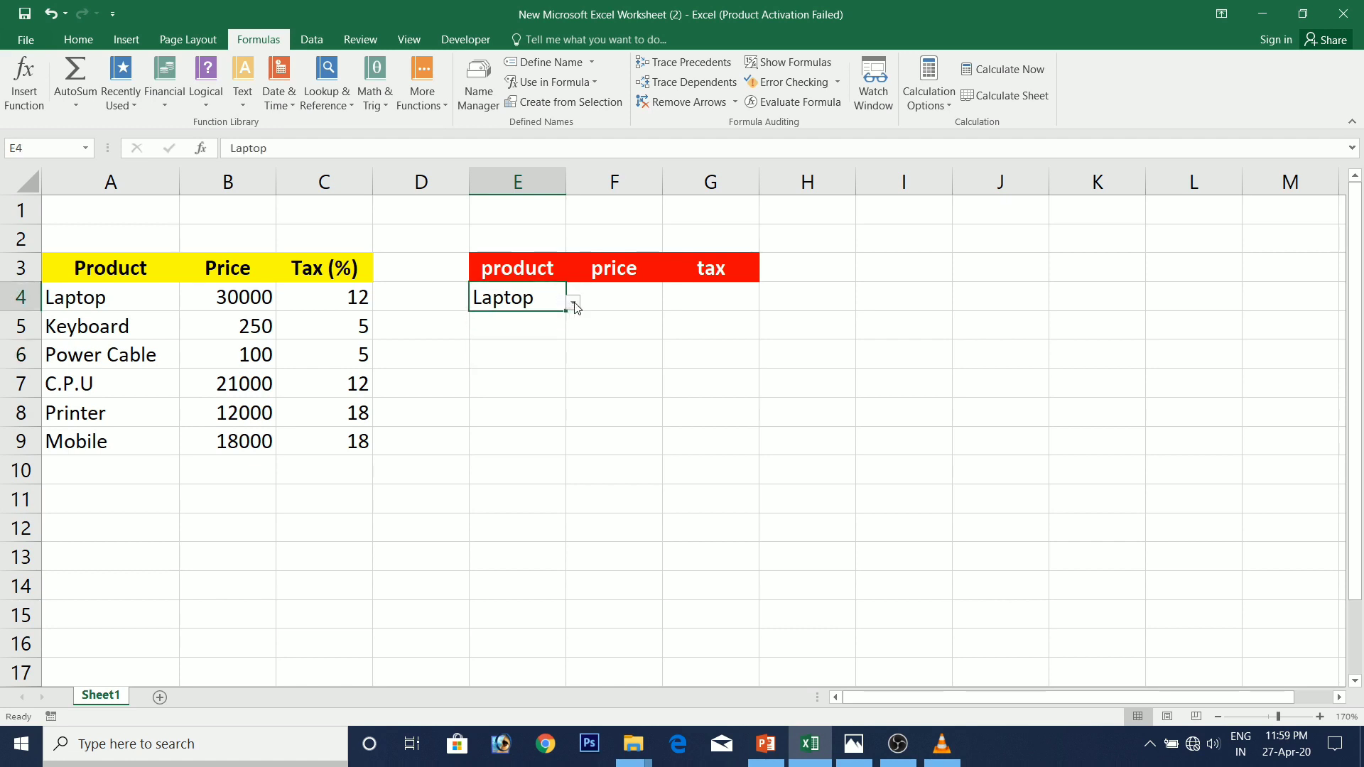
pyautogui.click(607, 299)
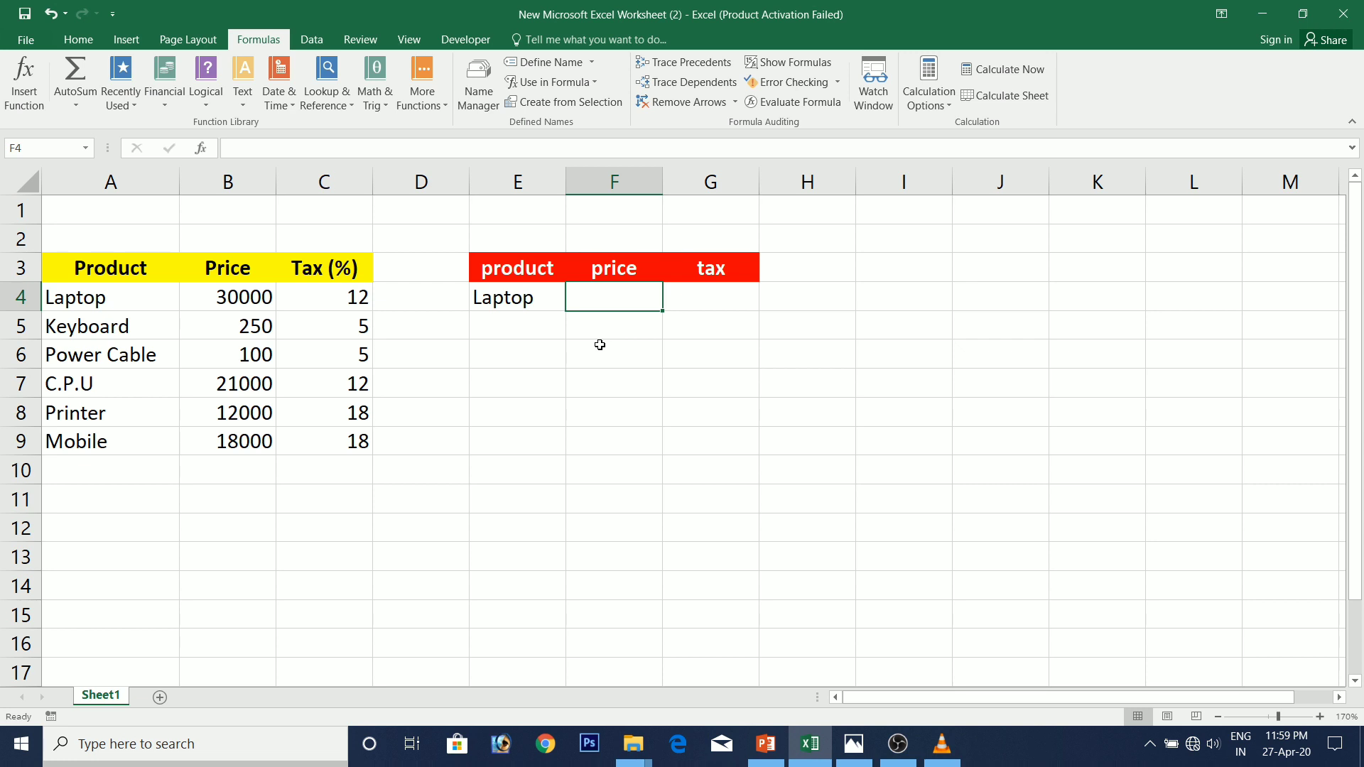
pyautogui.click(203, 147)
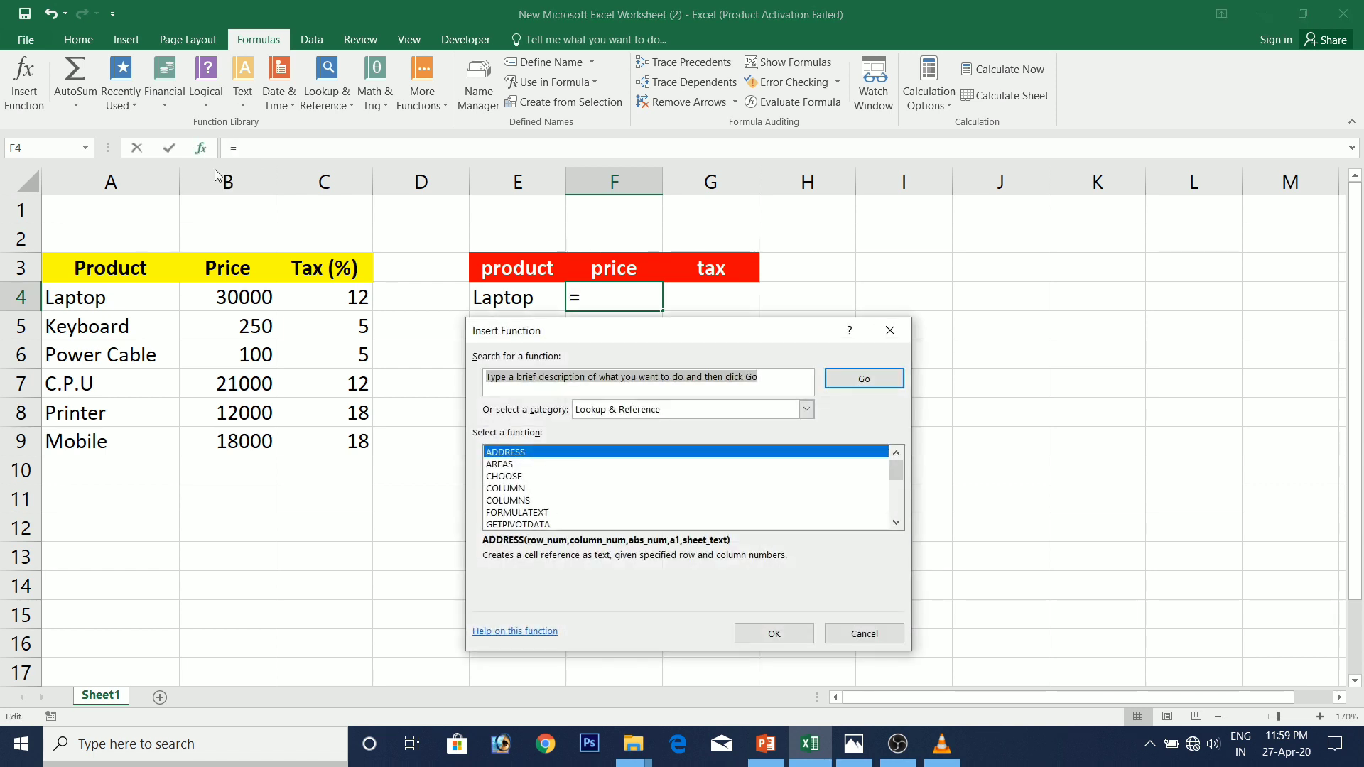
pyautogui.click(694, 414)
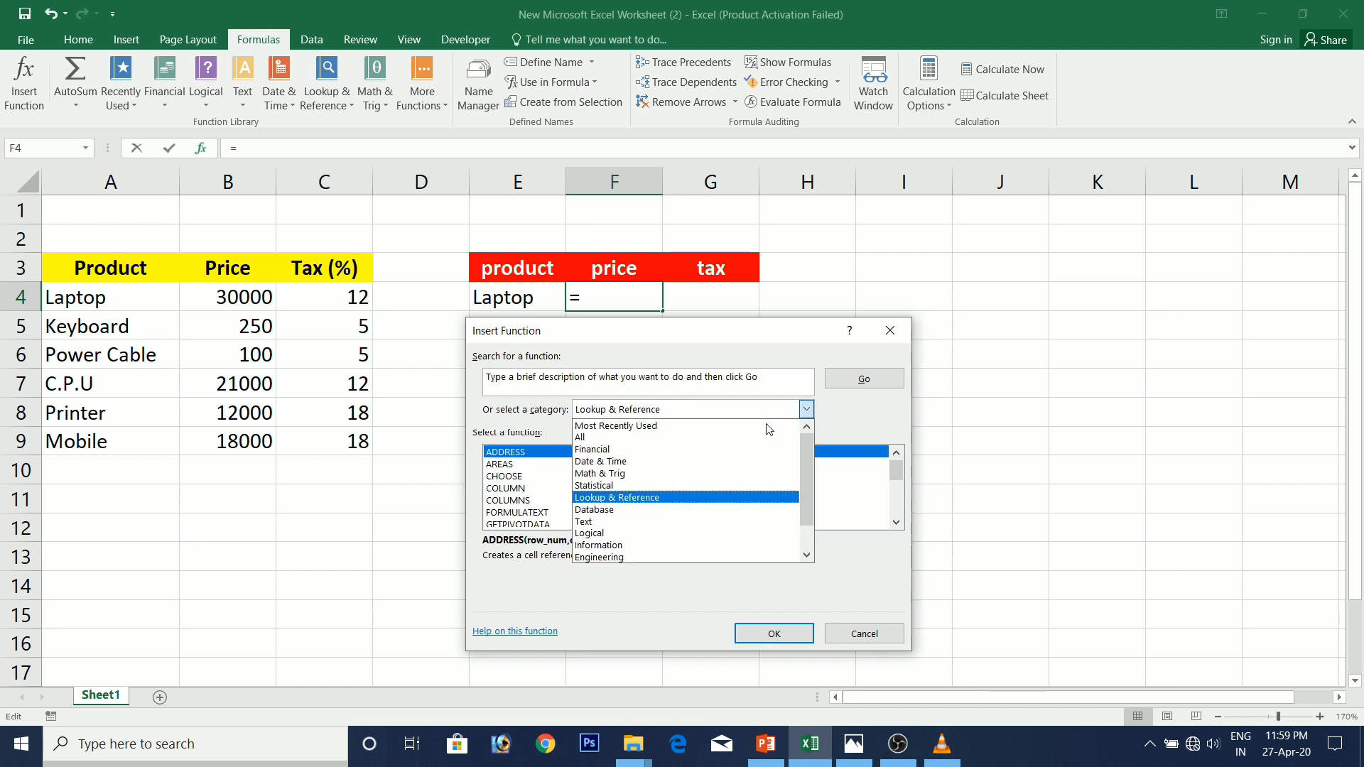
pyautogui.click(670, 428)
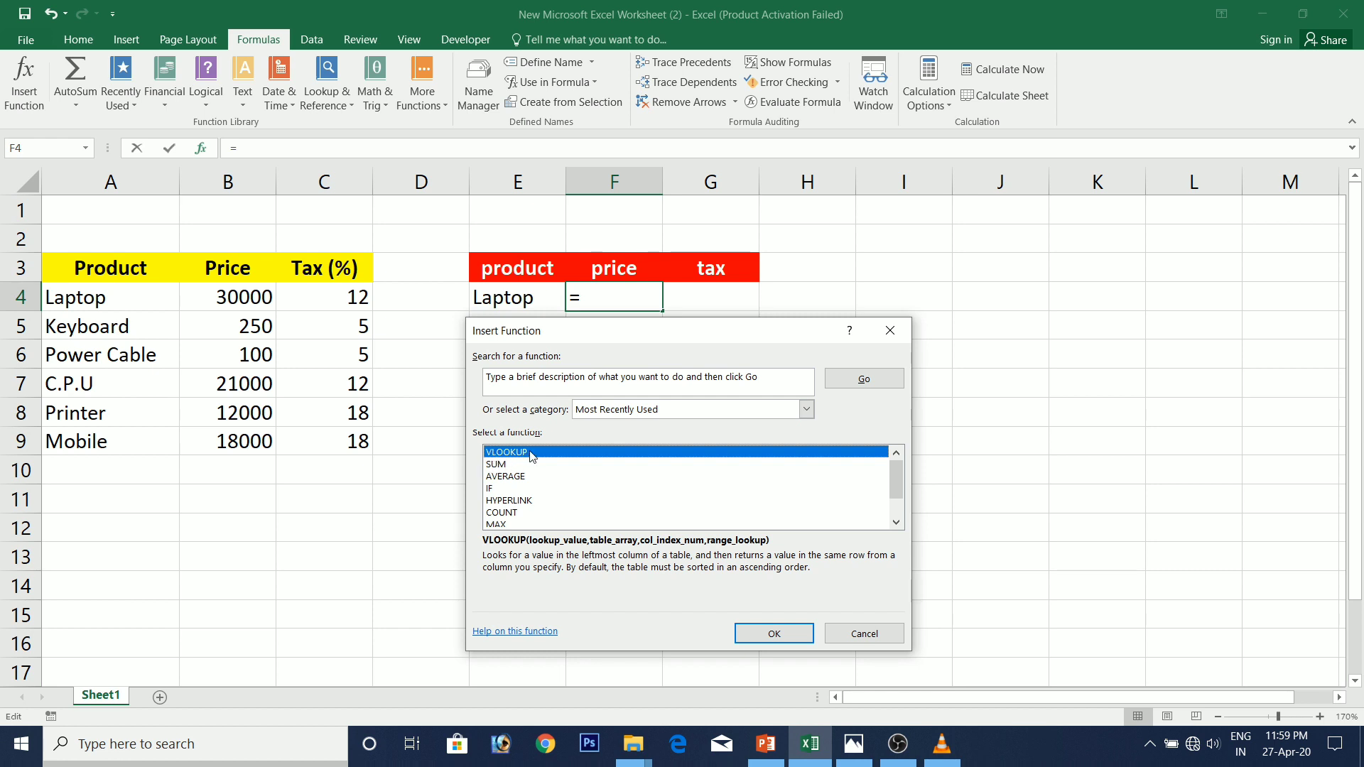
pyautogui.click(807, 410)
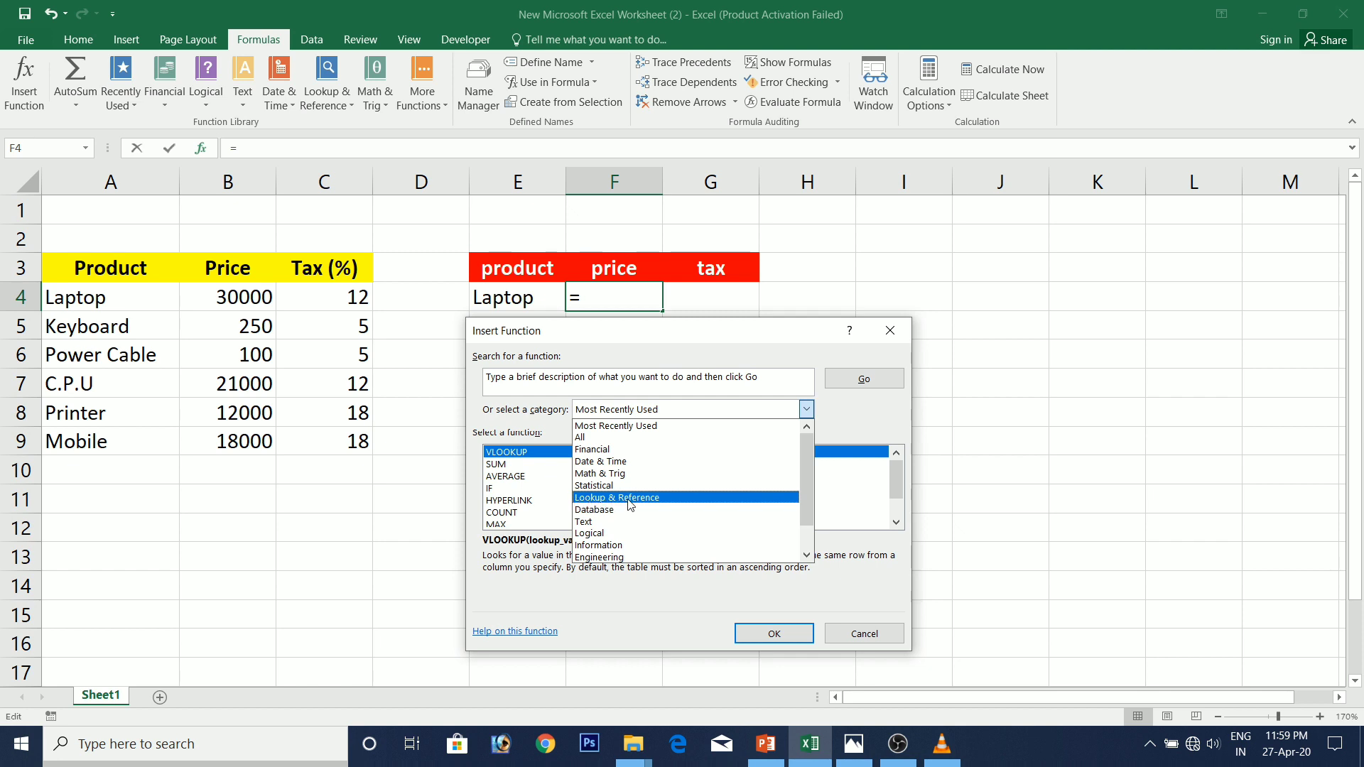
pyautogui.click(673, 499)
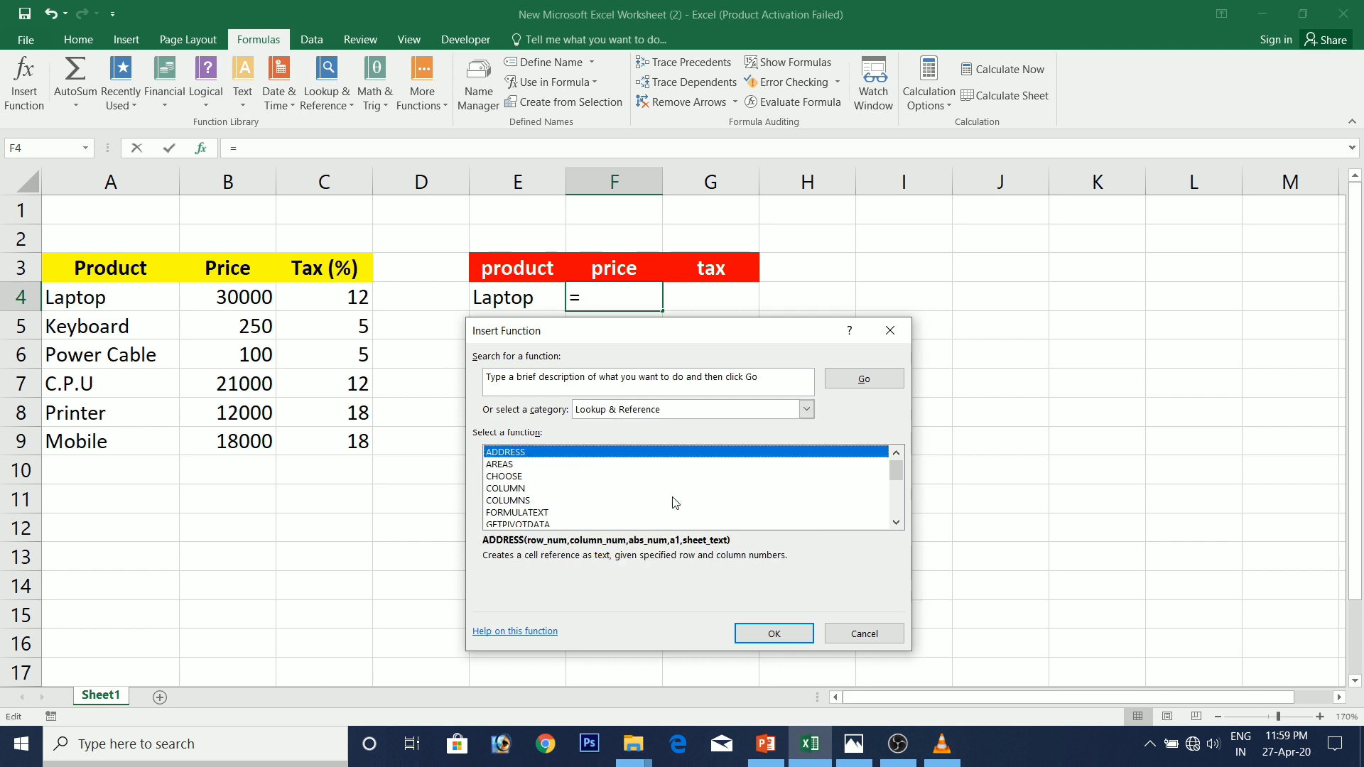
pyautogui.moveTo(896, 470); pyautogui.dragTo(900, 526)
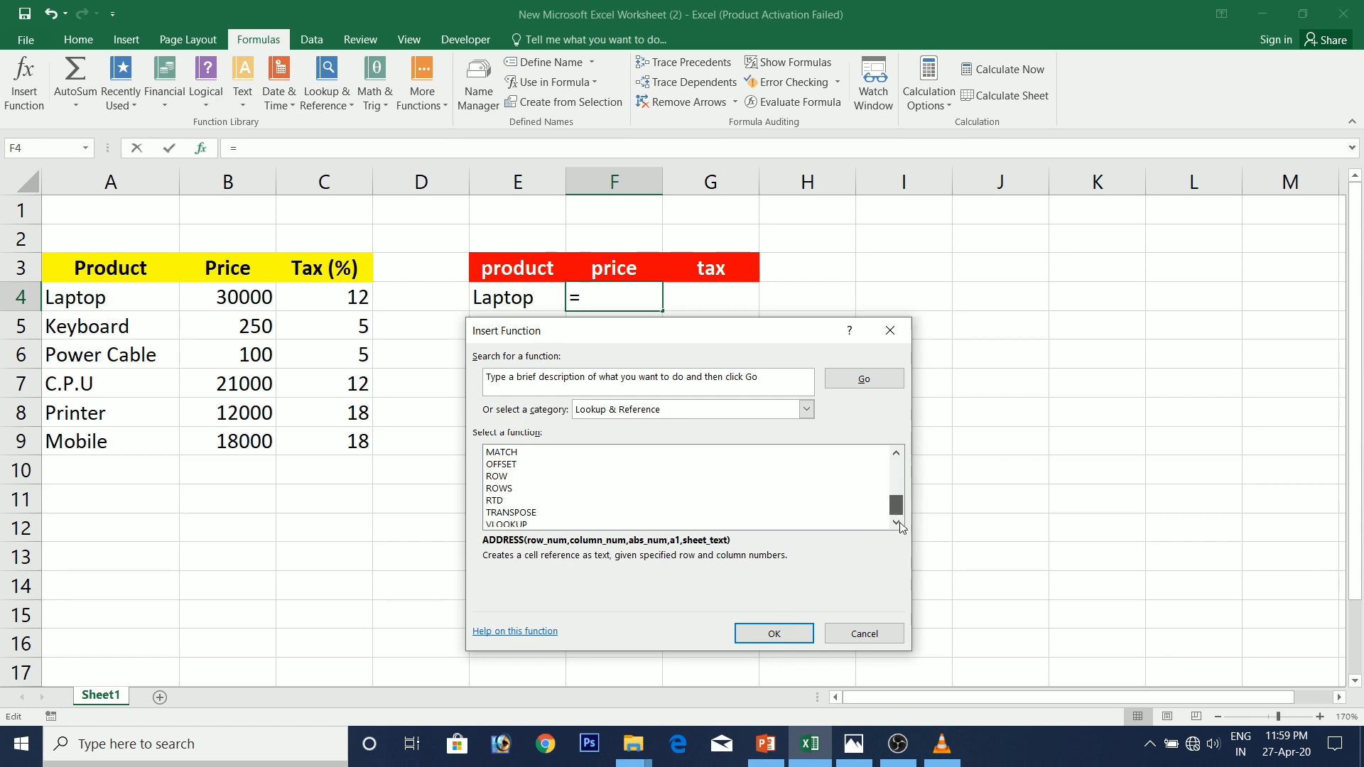
pyautogui.click(534, 525)
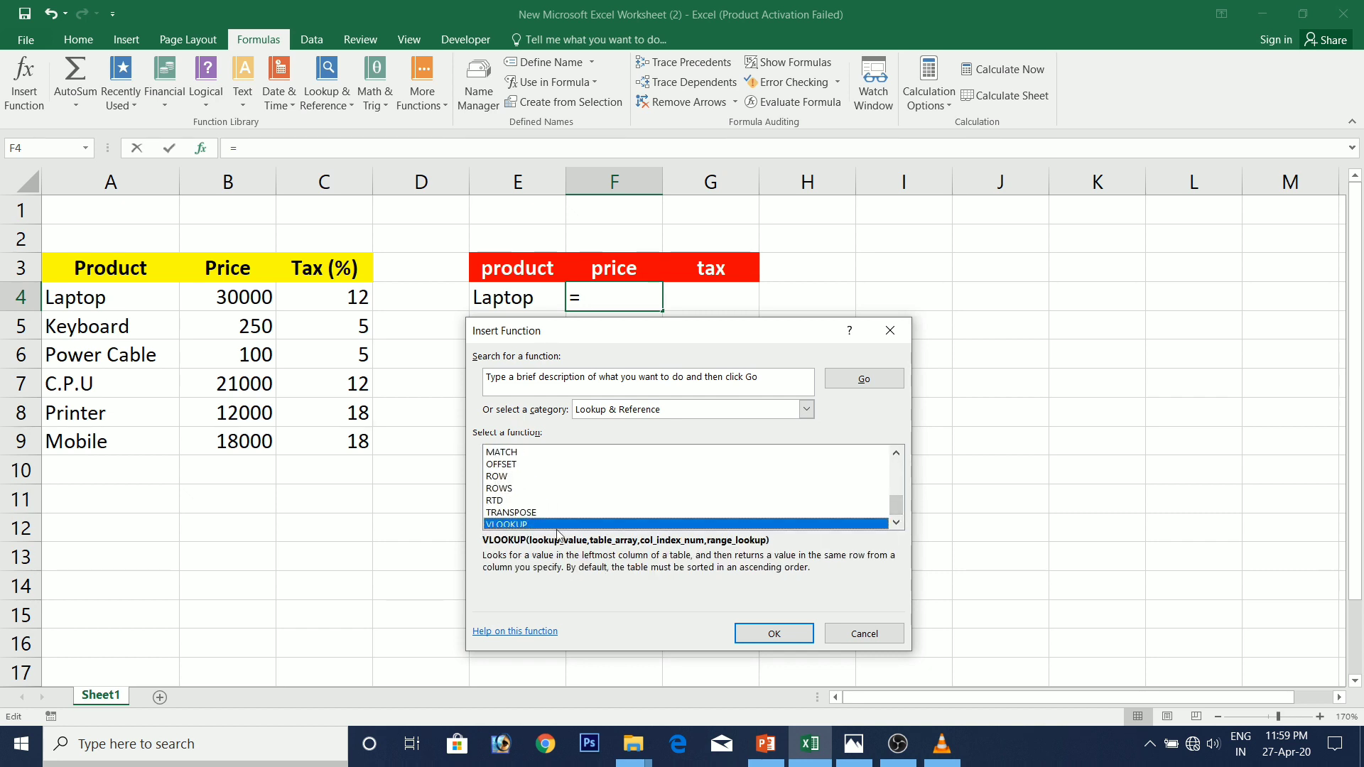
pyautogui.click(767, 634)
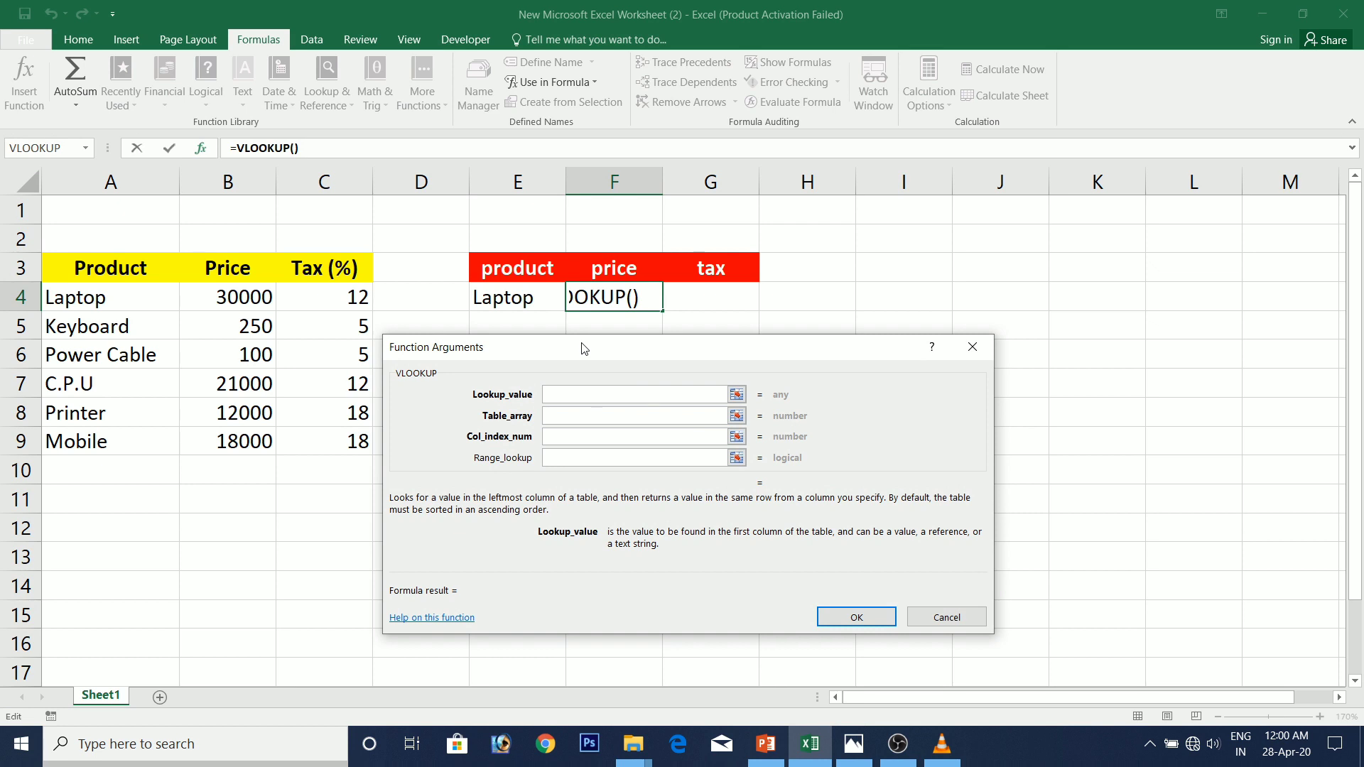
pyautogui.moveTo(583, 351); pyautogui.dragTo(611, 384)
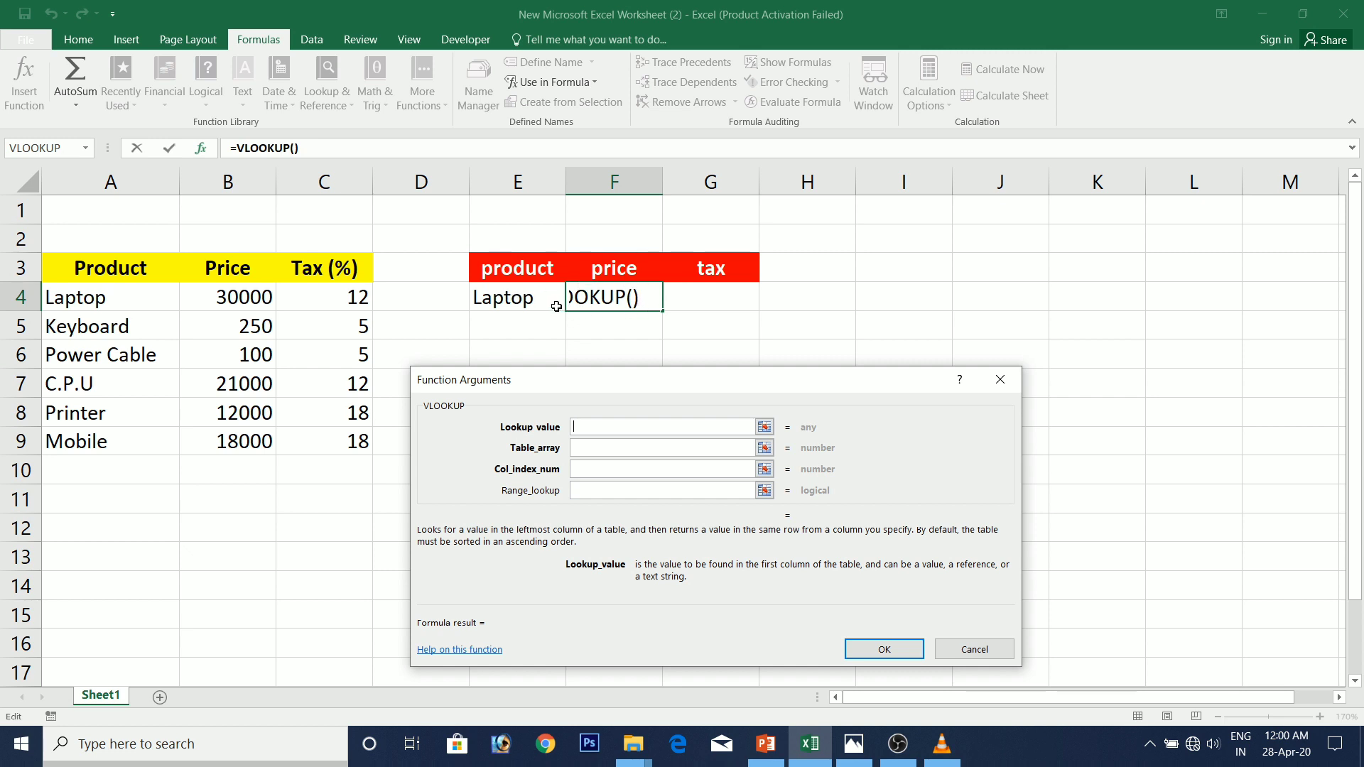
pyautogui.click(503, 300)
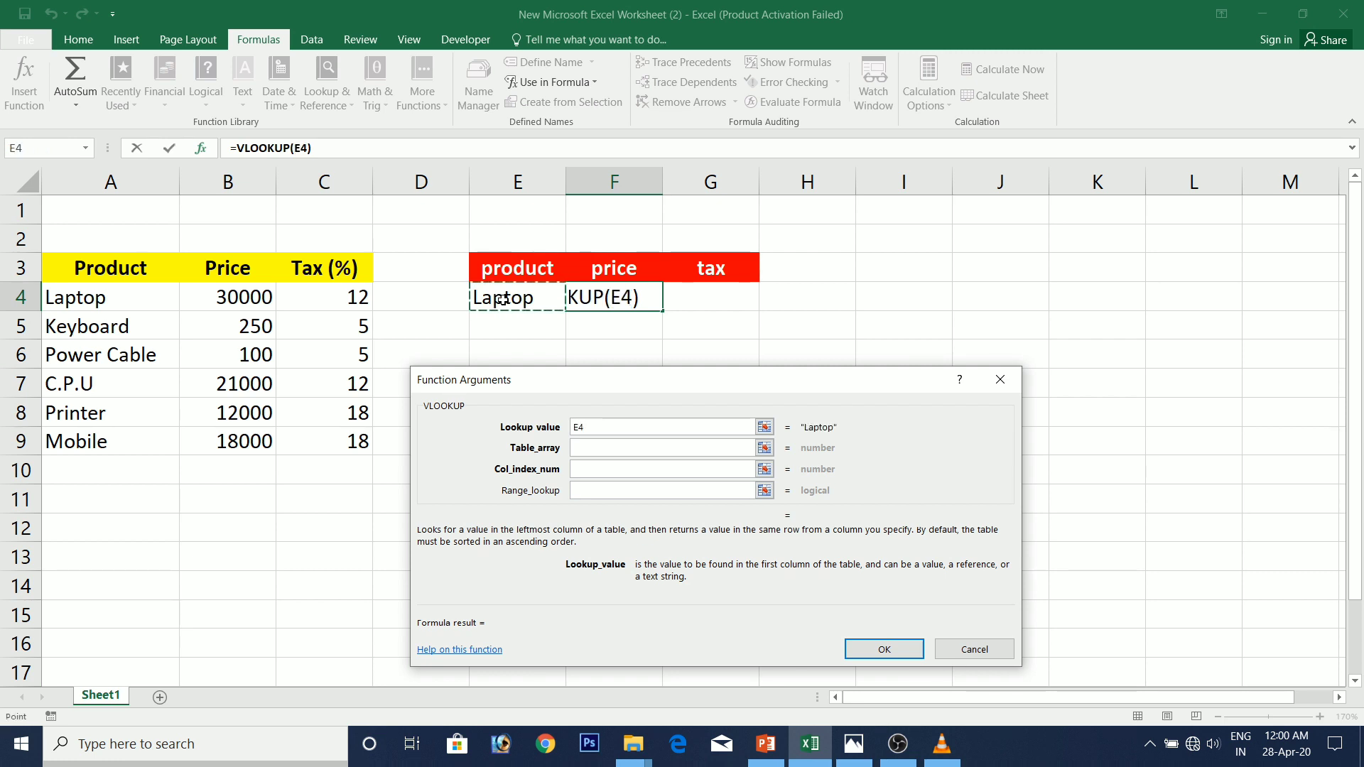
pyautogui.click(579, 444)
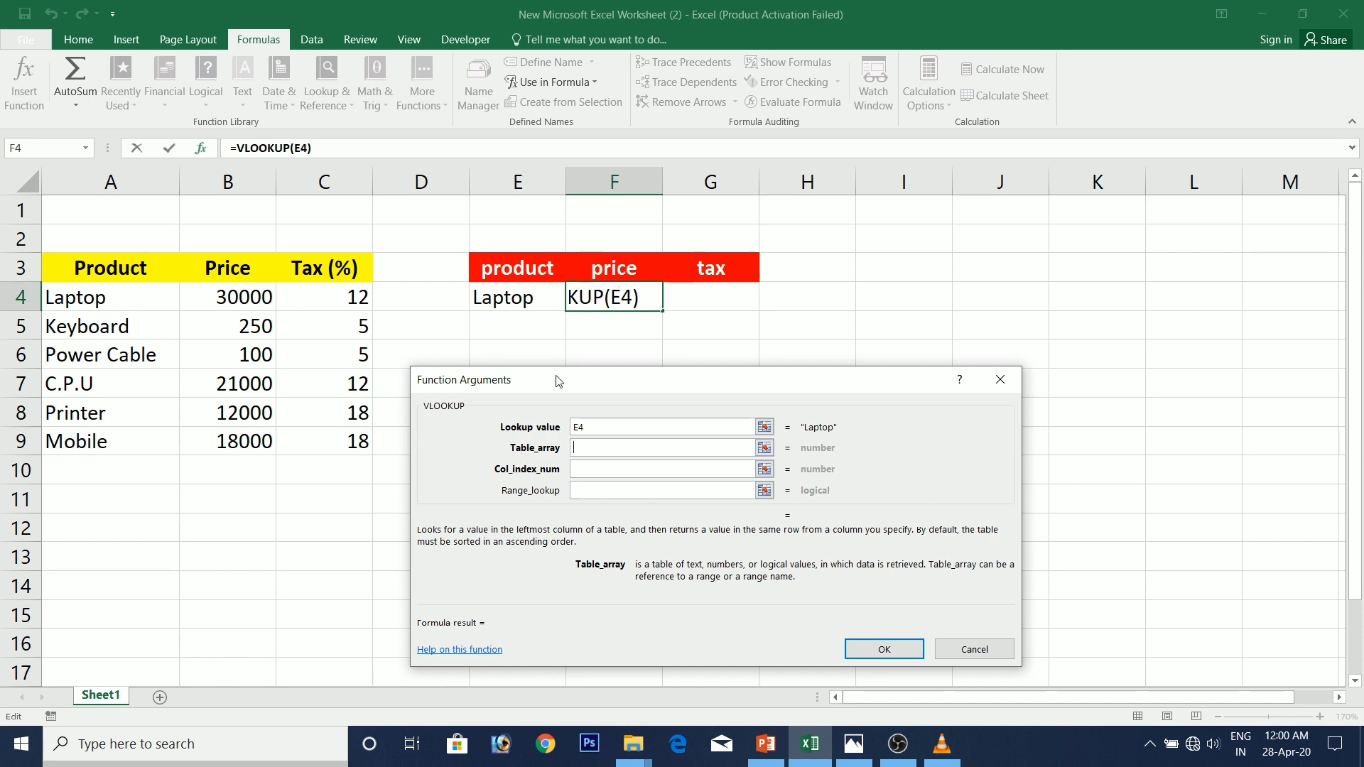
pyautogui.moveTo(558, 385); pyautogui.dragTo(666, 341)
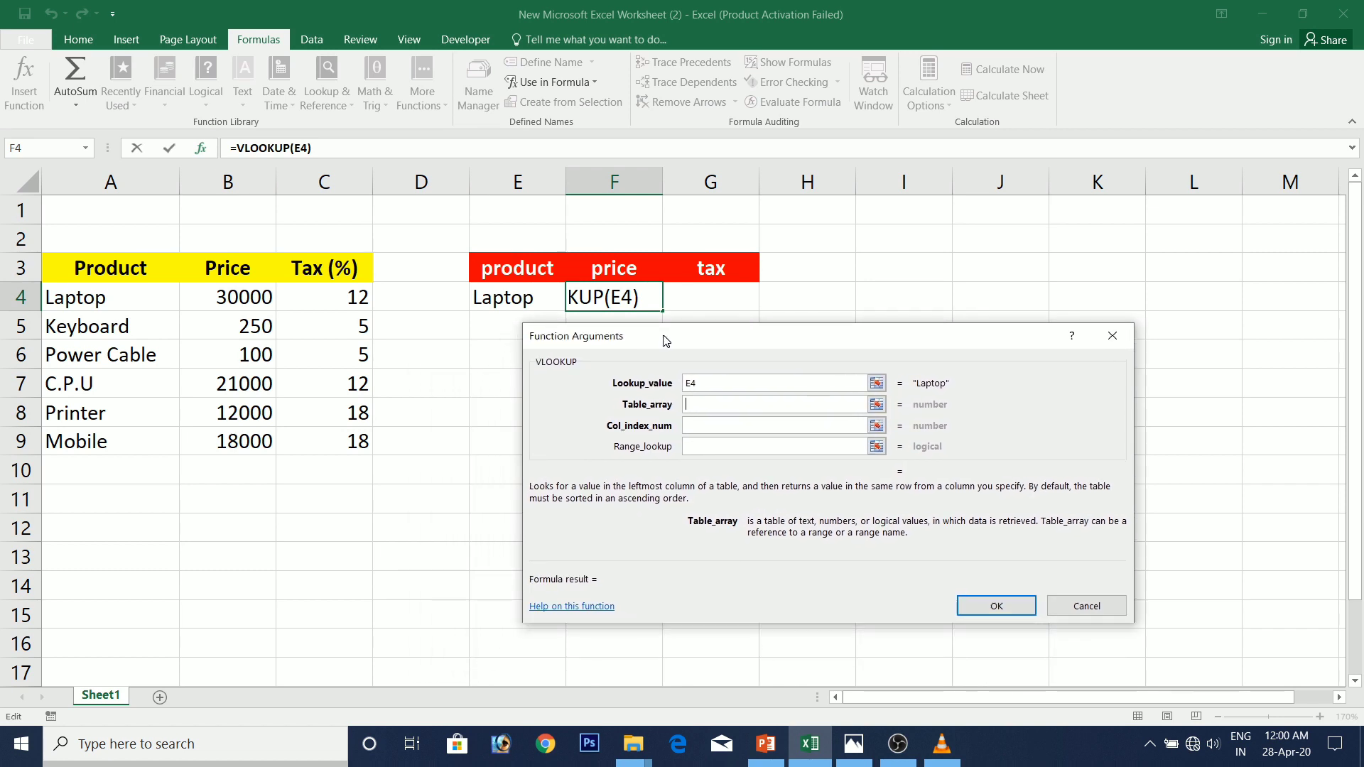
pyautogui.click(1119, 335)
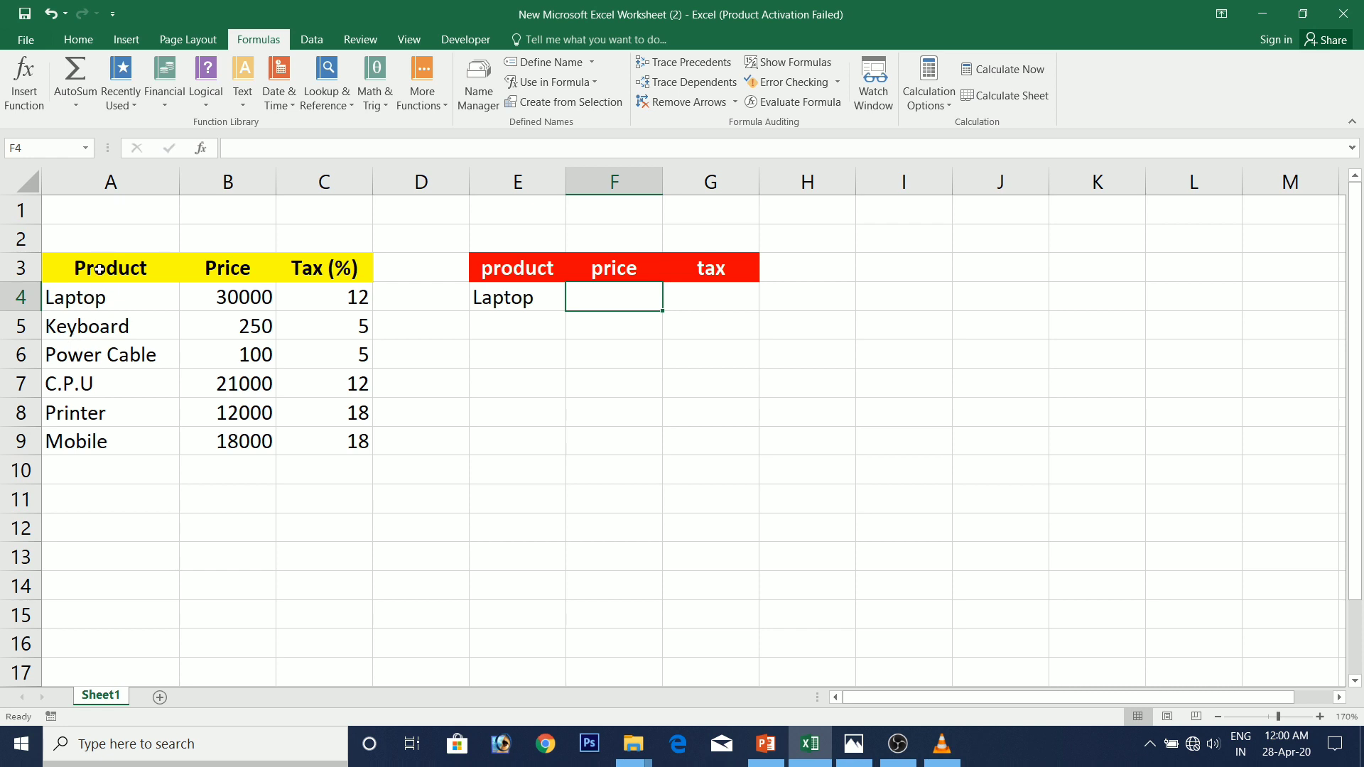
# Step: Define the name product for the product, price and tax data in A4:C9 and reselect the range to check the name
pyautogui.moveTo(91, 292); pyautogui.dragTo(325, 449)
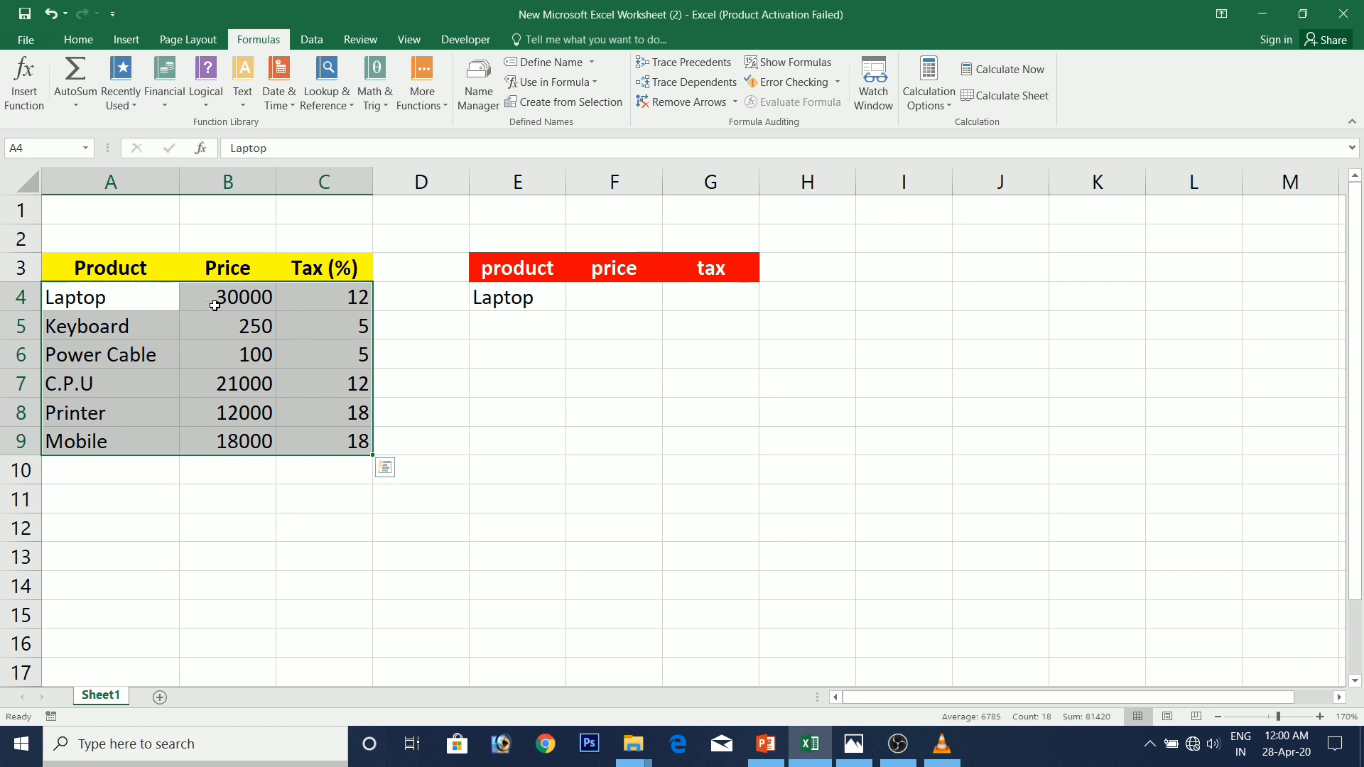
pyautogui.click(563, 63)
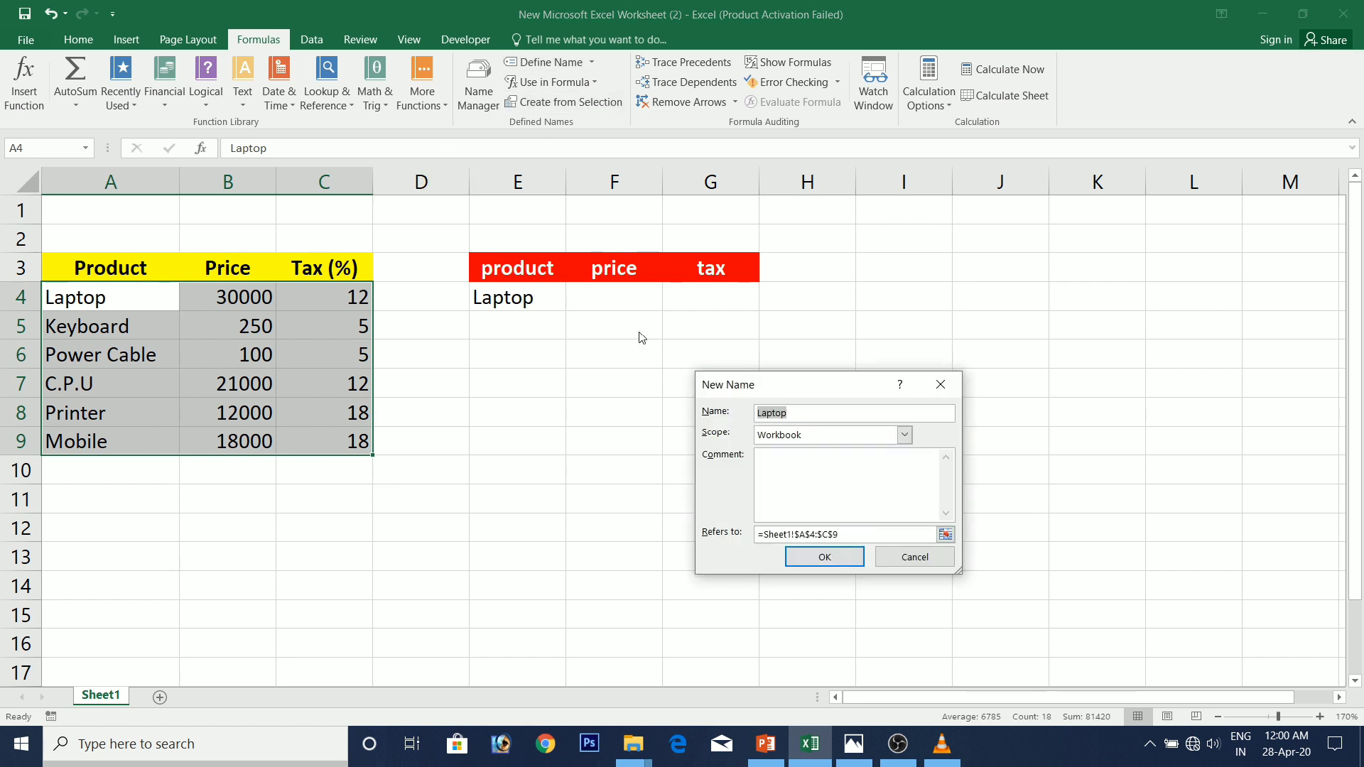
pyautogui.click(787, 413)
pyautogui.press('BackSpace')
pyautogui.press('BackSpace')
pyautogui.press('BackSpace')
pyautogui.press('BackSpace')
pyautogui.write('produc')
pyautogui.click(824, 557)
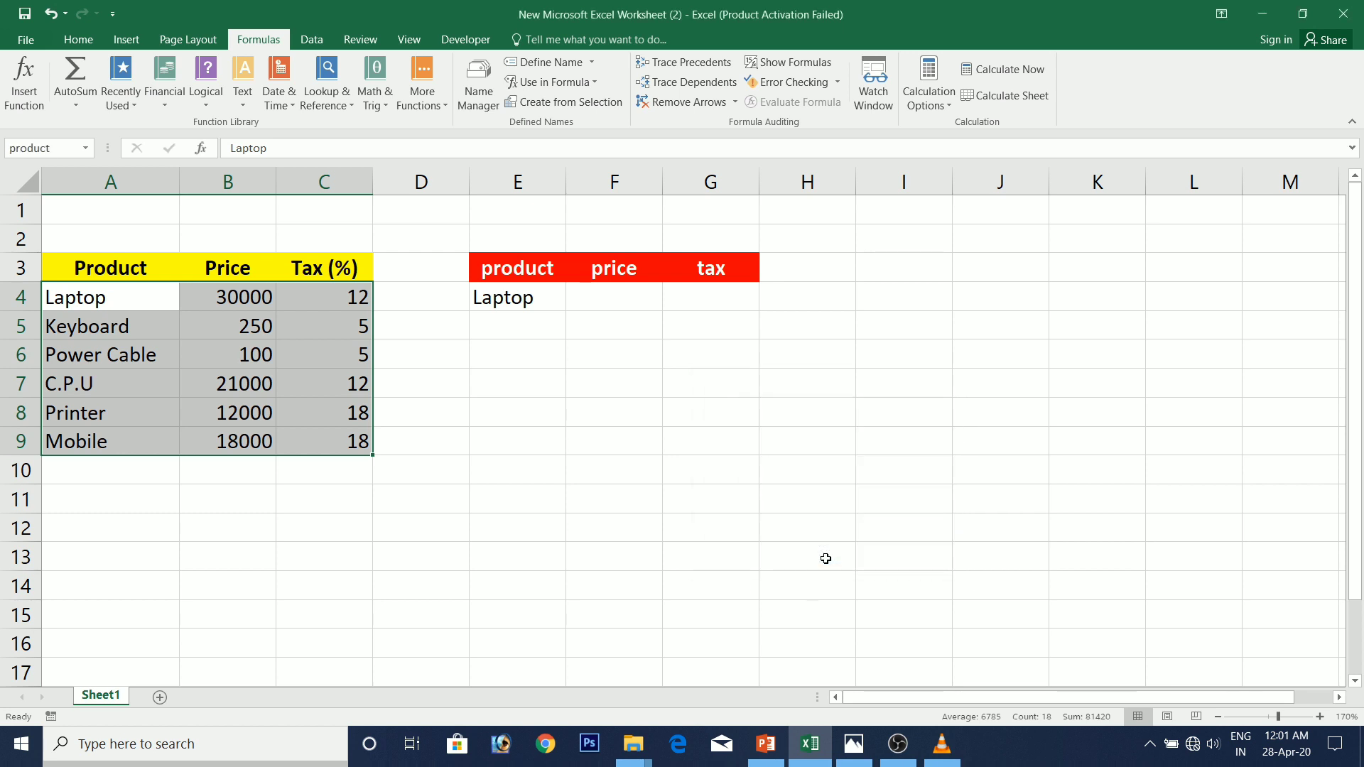
pyautogui.click(444, 318)
pyautogui.moveTo(77, 296); pyautogui.dragTo(363, 442)
pyautogui.click(453, 417)
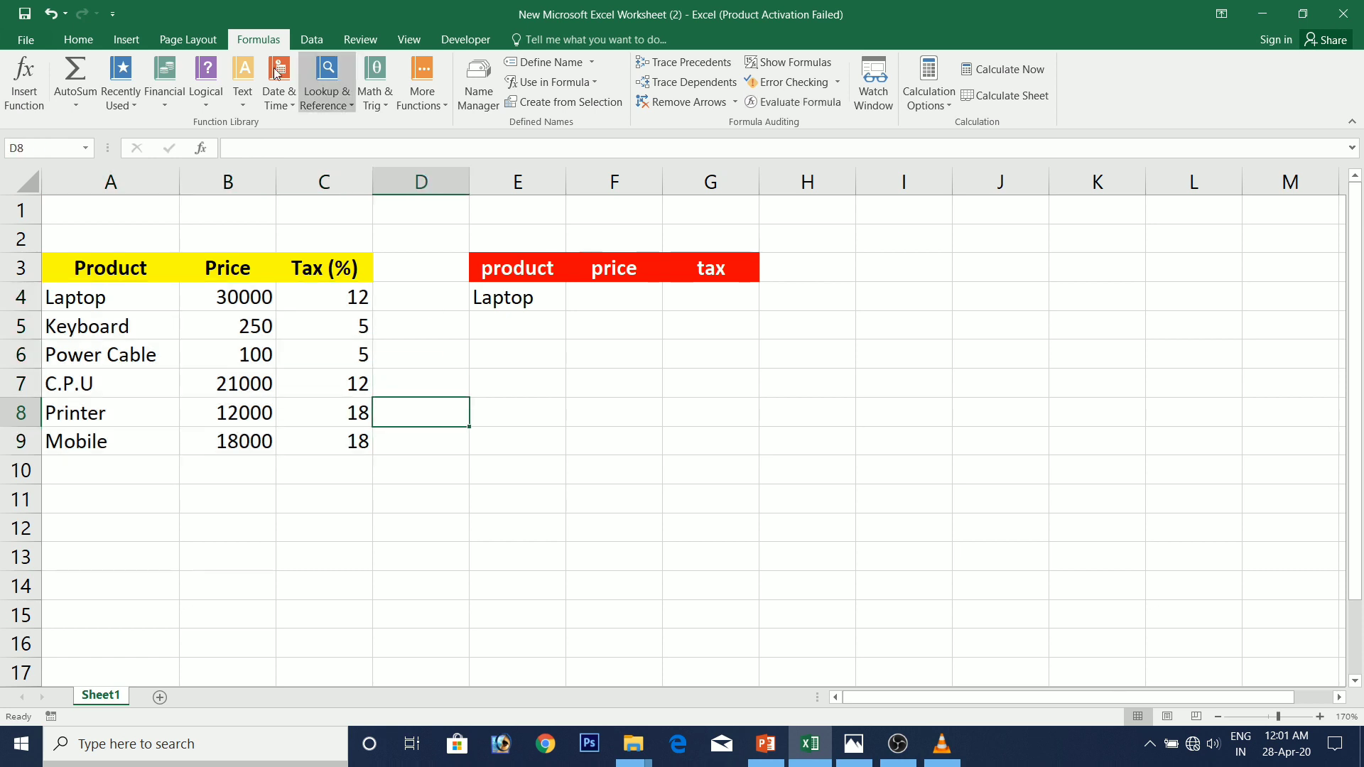
pyautogui.click(202, 149)
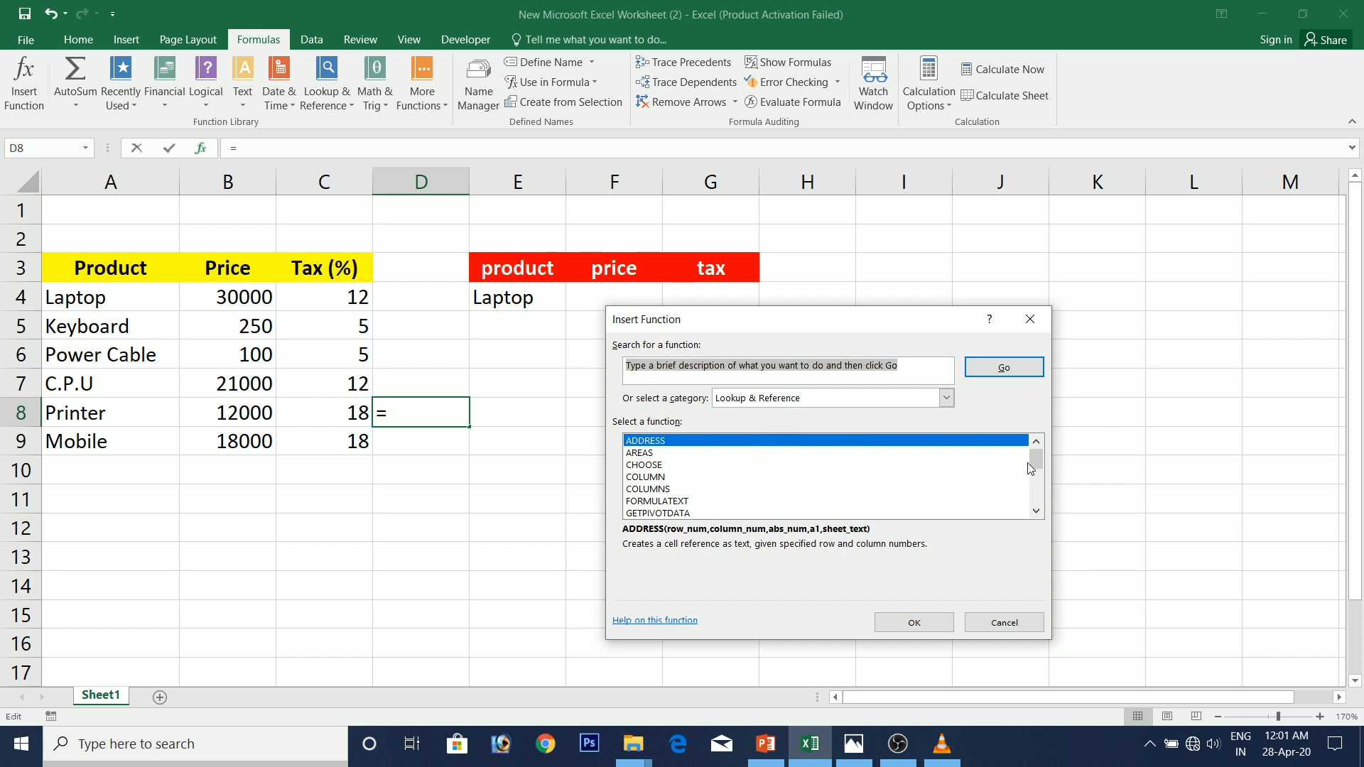
pyautogui.moveTo(1032, 466); pyautogui.dragTo(1039, 498)
pyautogui.click(657, 513)
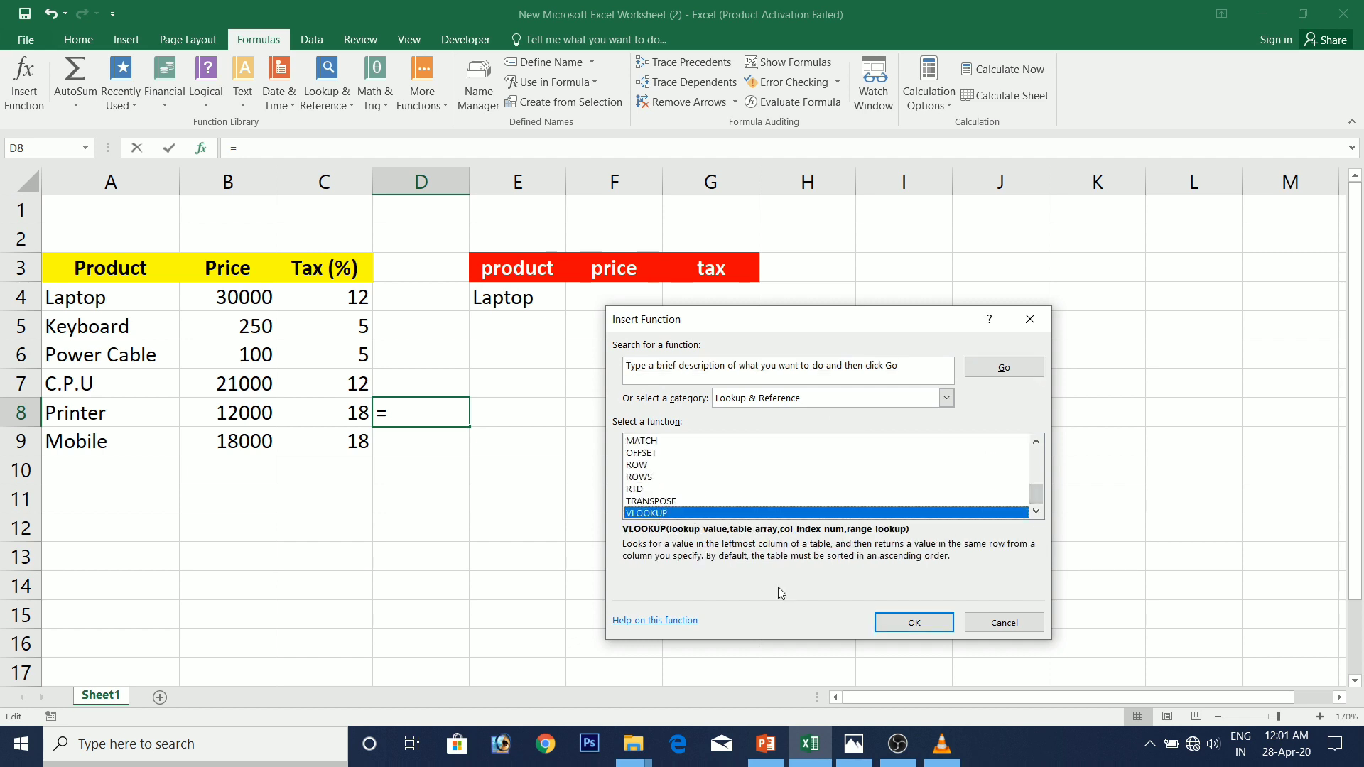
pyautogui.click(914, 622)
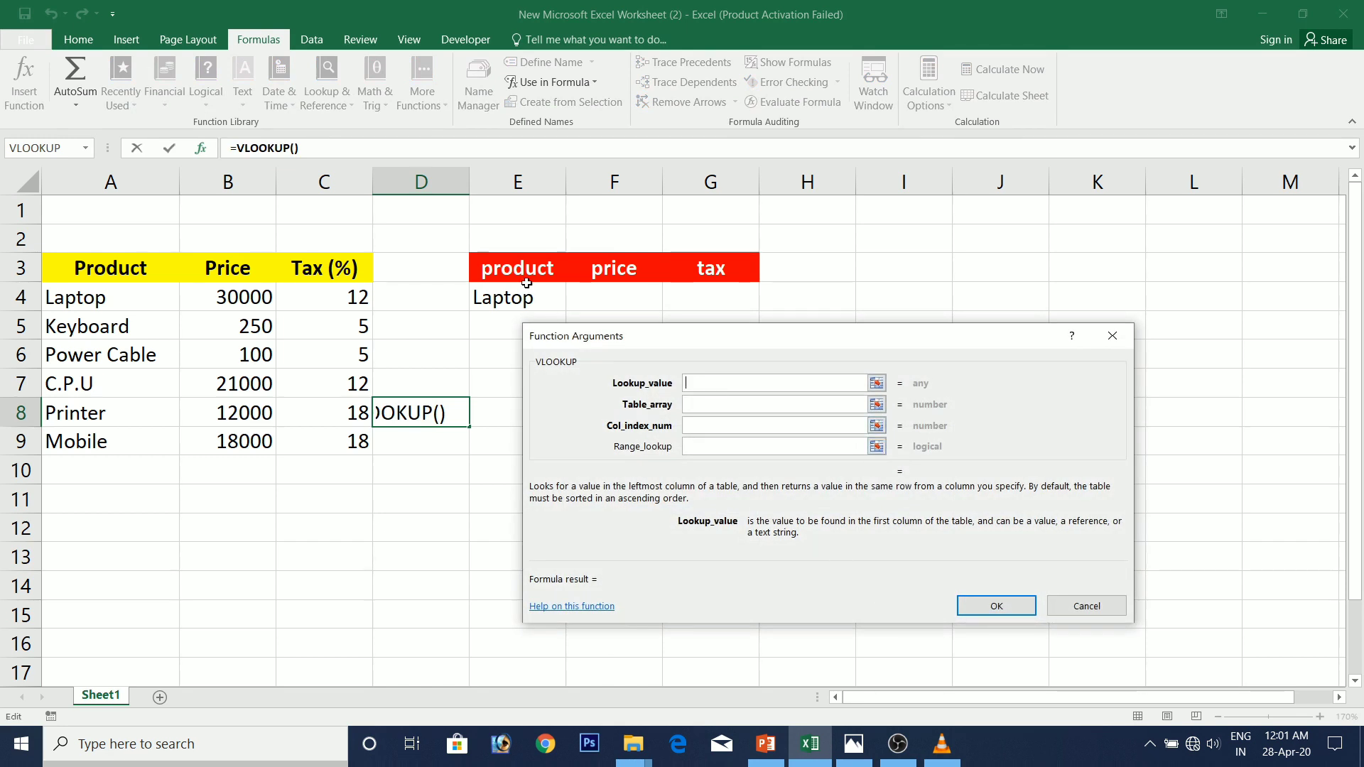
pyautogui.click(573, 297)
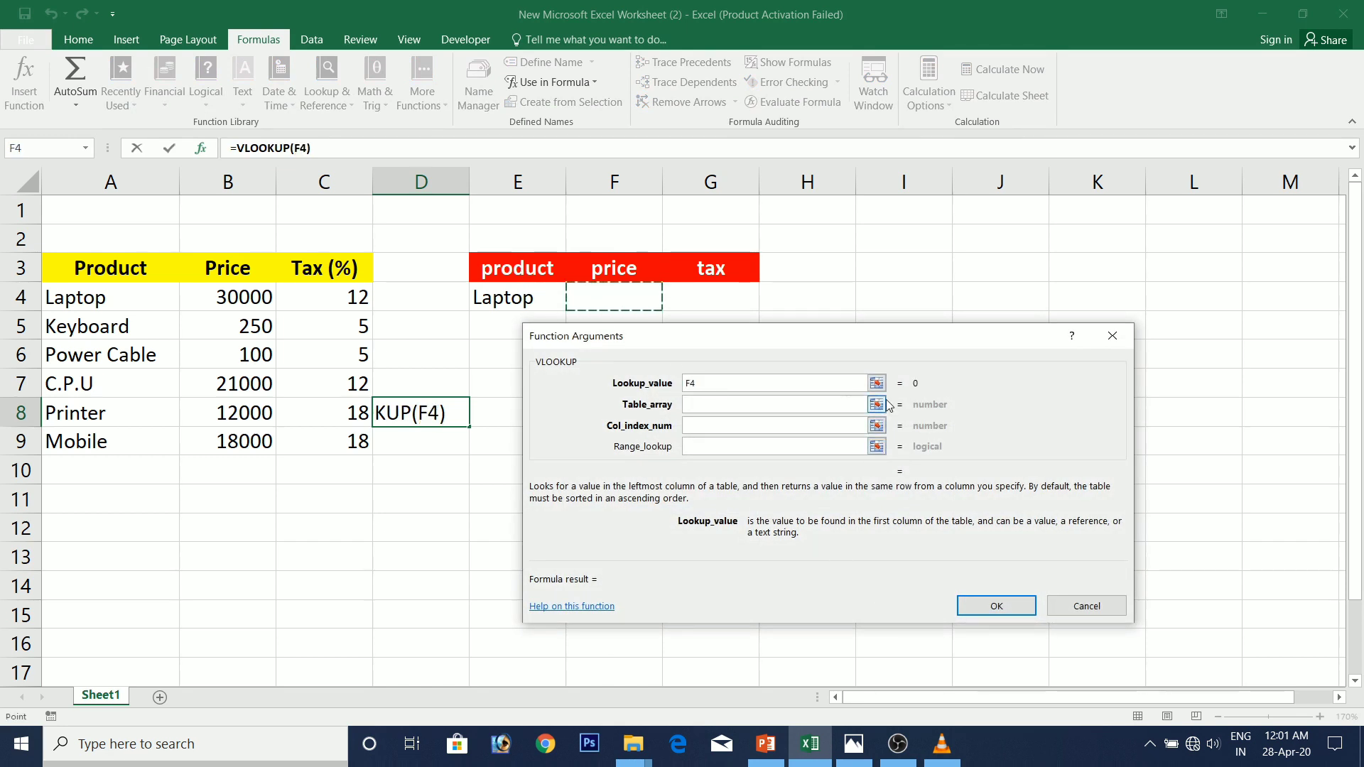
pyautogui.click(1112, 335)
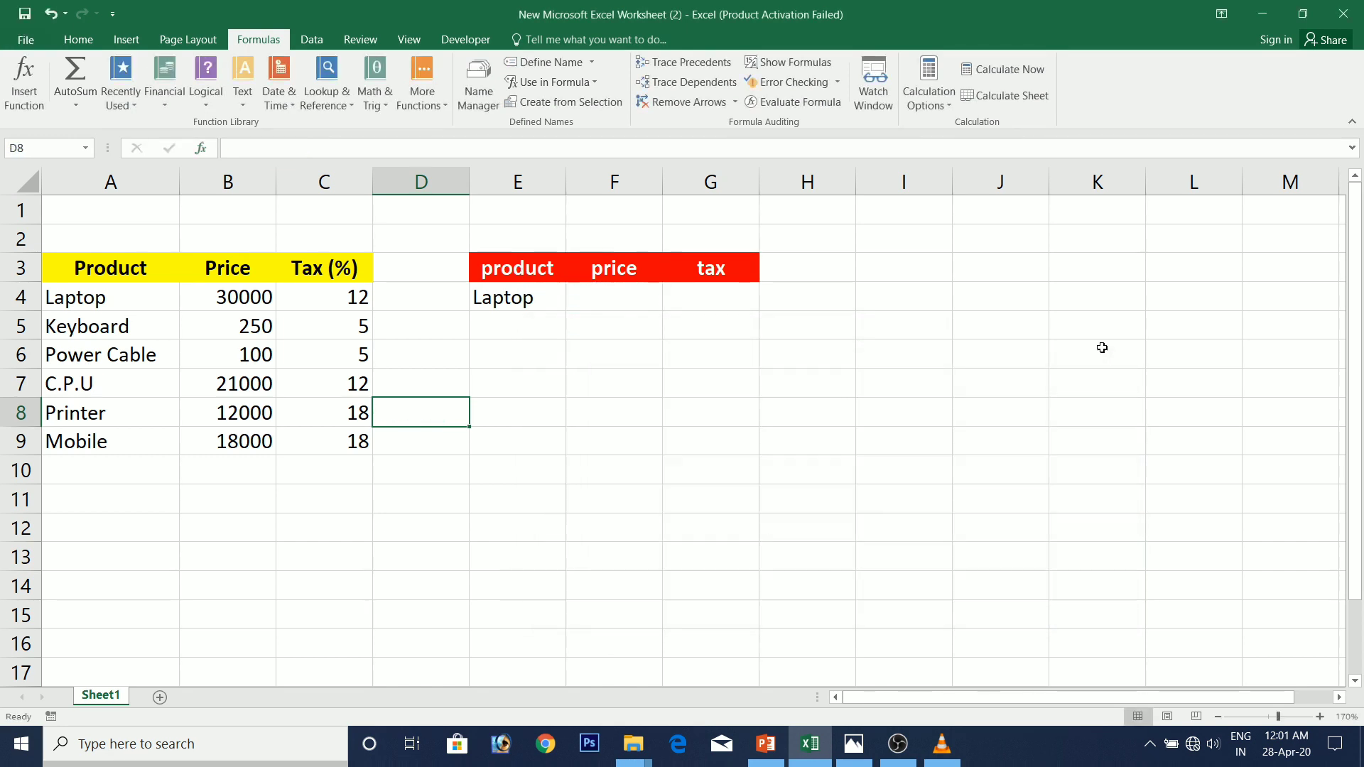
# Step: Insert the VLOOKUP function from the Lookup & Reference category in cell F4 under the price header
pyautogui.click(579, 300)
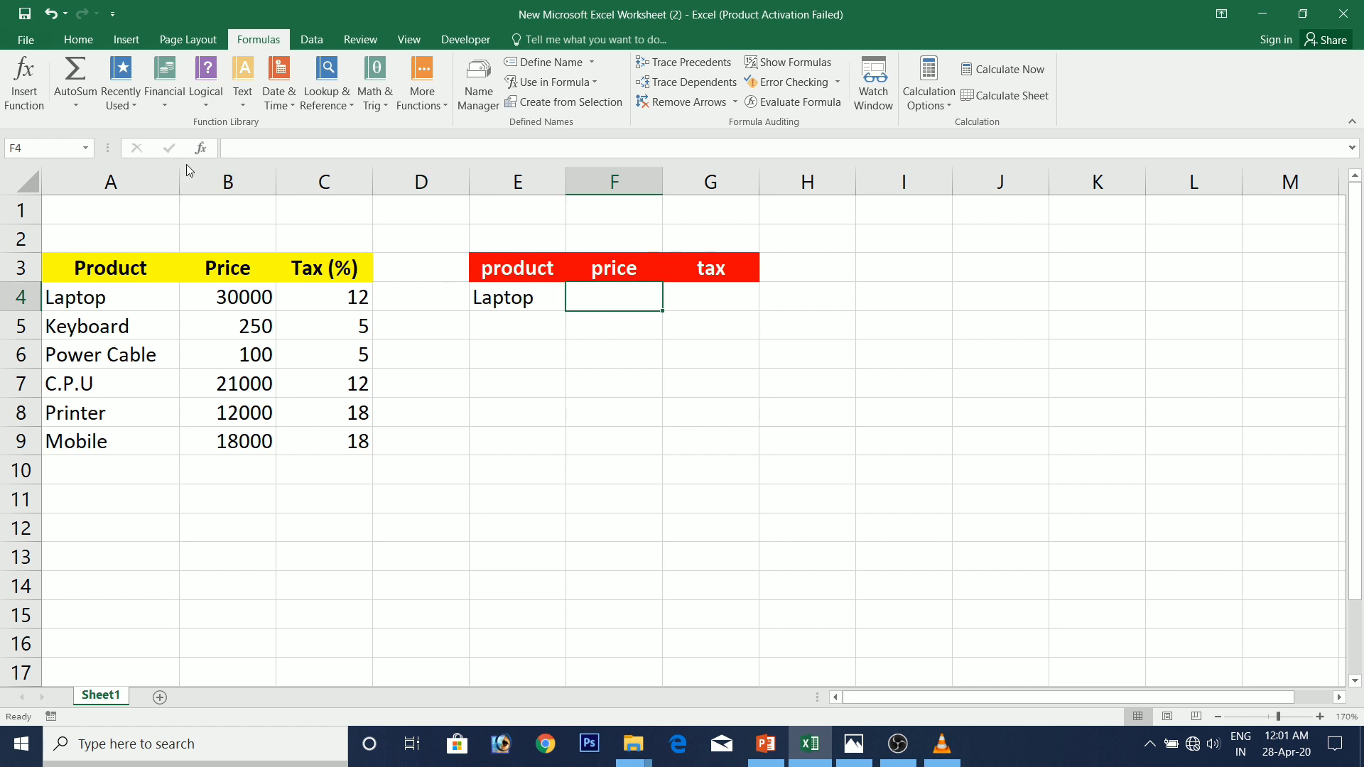
pyautogui.click(201, 149)
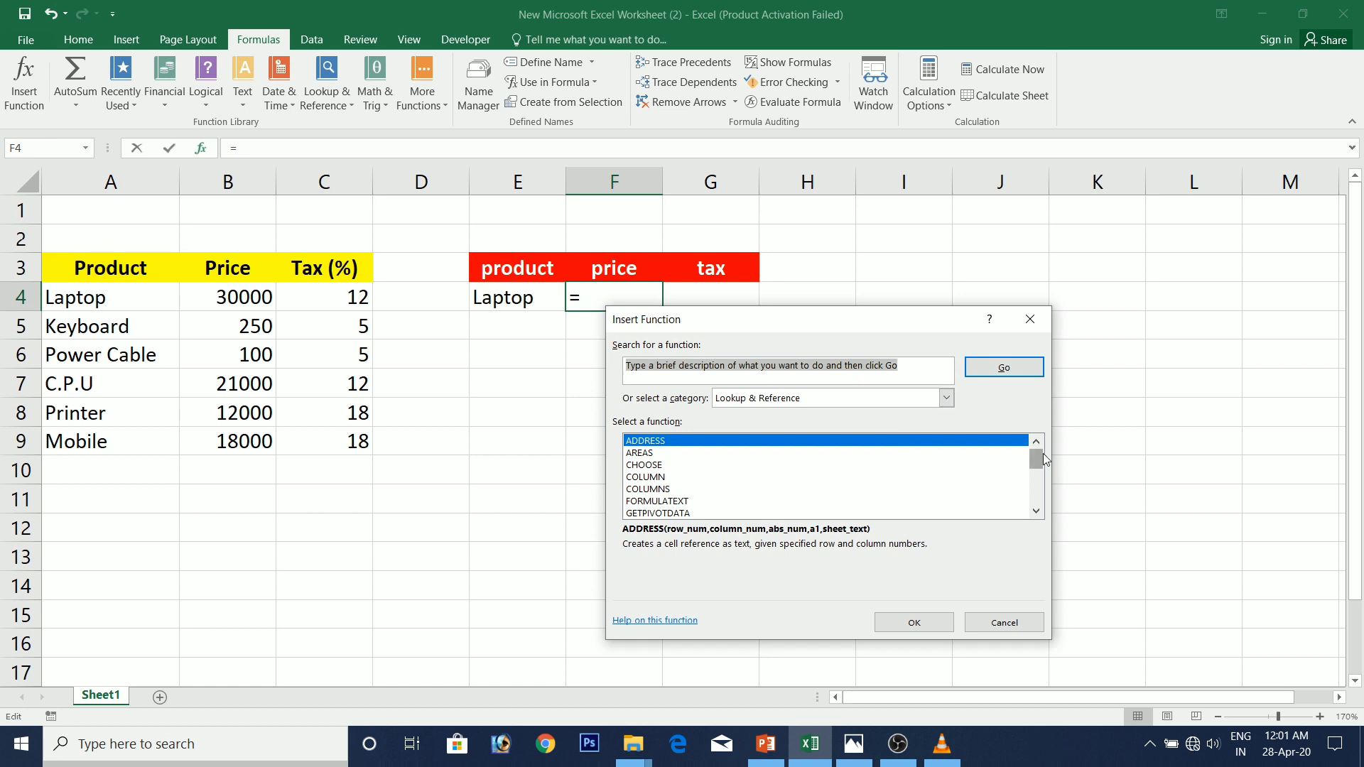
pyautogui.moveTo(1037, 458); pyautogui.dragTo(1037, 493)
pyautogui.click(668, 513)
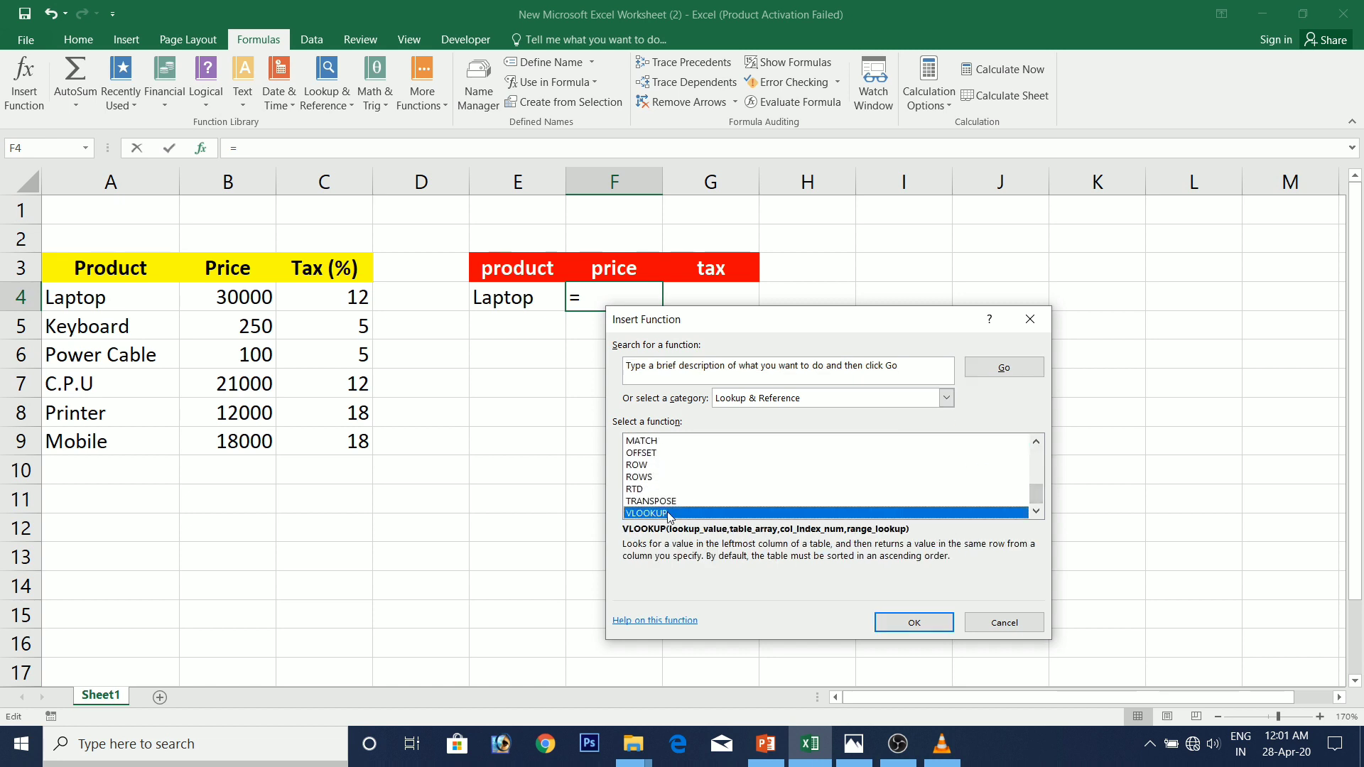
pyautogui.click(902, 624)
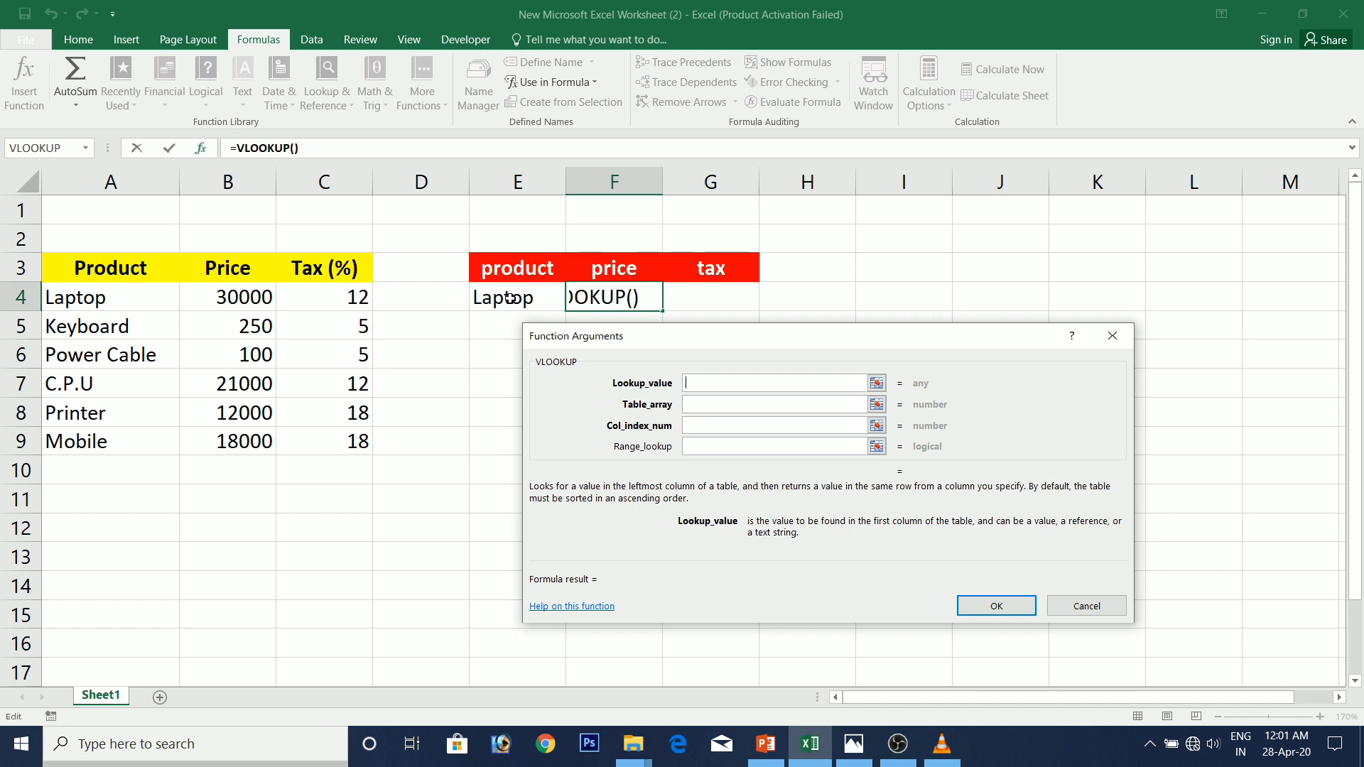
# Step: Set the VLOOKUP lookup value to E4 and use the defined name product as the table array
pyautogui.click(509, 298)
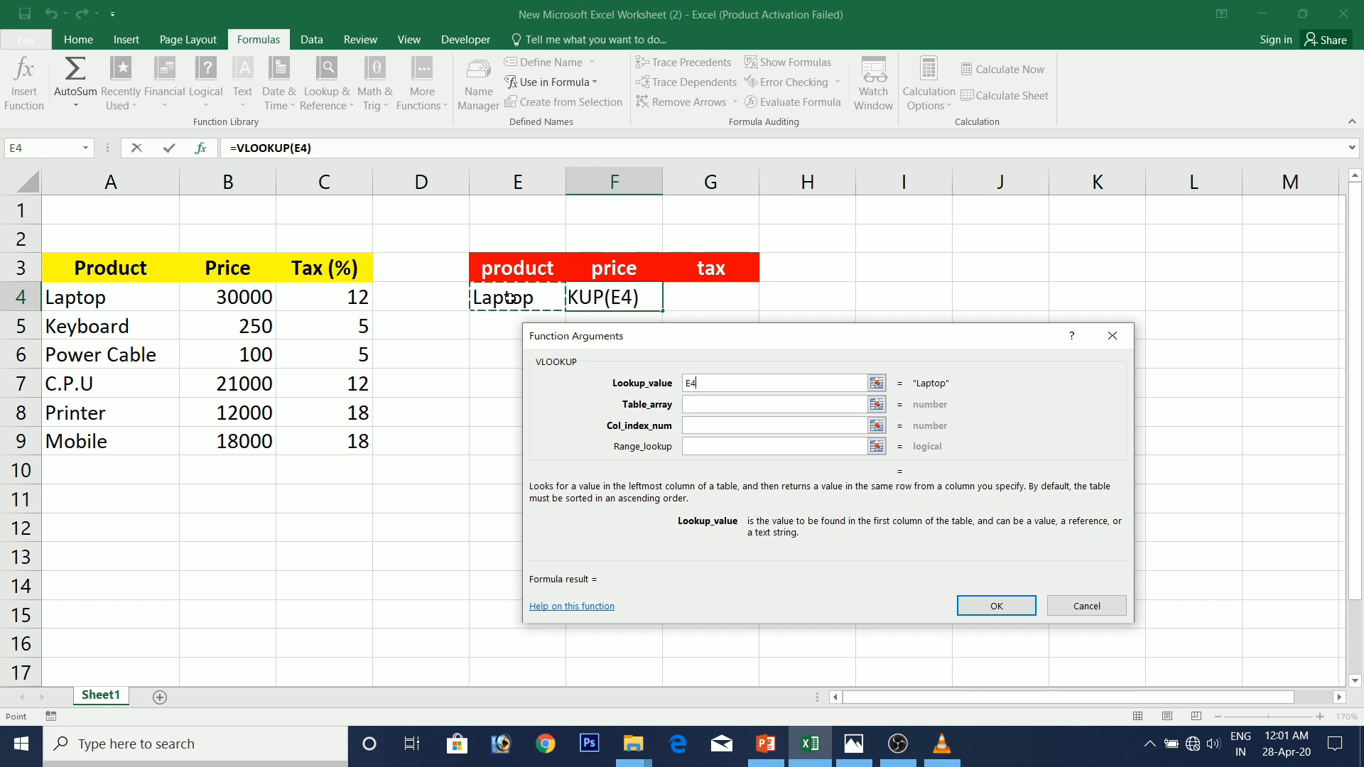
pyautogui.click(697, 405)
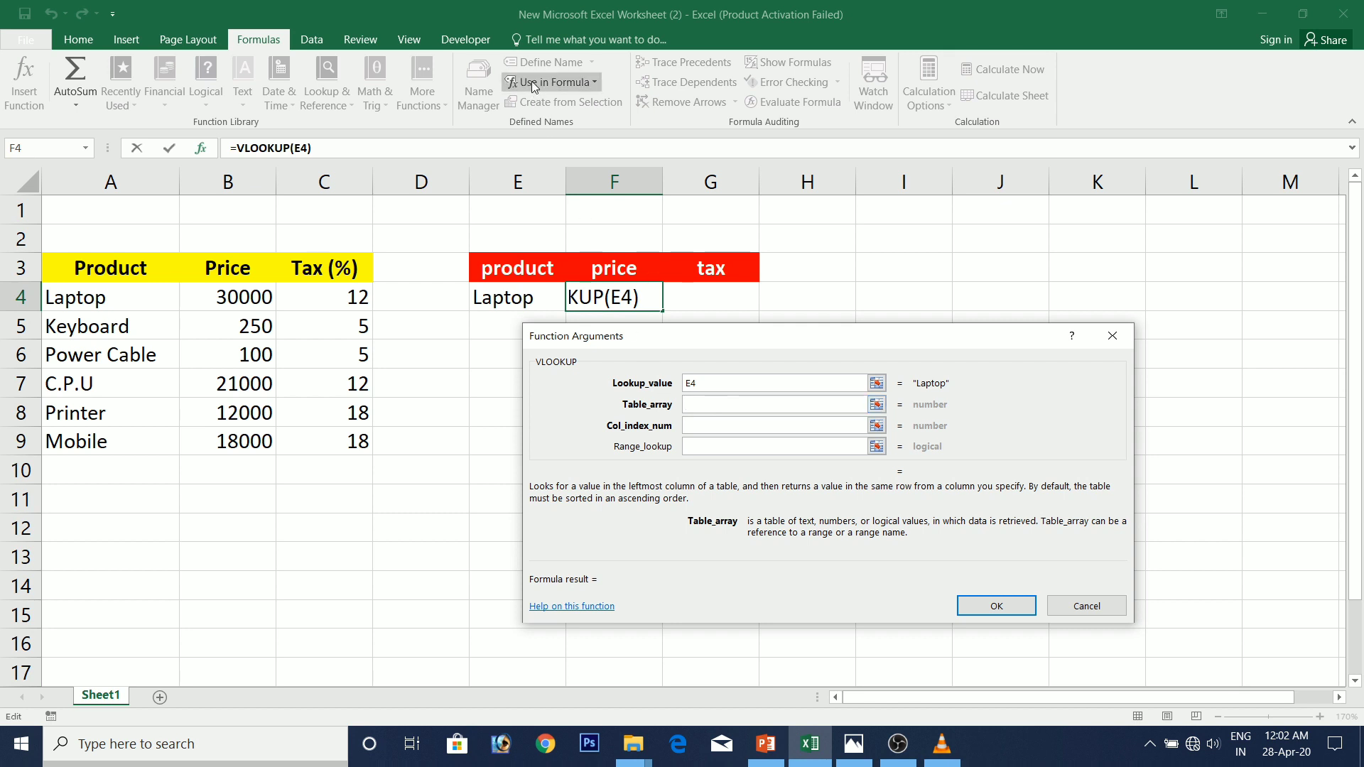
pyautogui.click(581, 82)
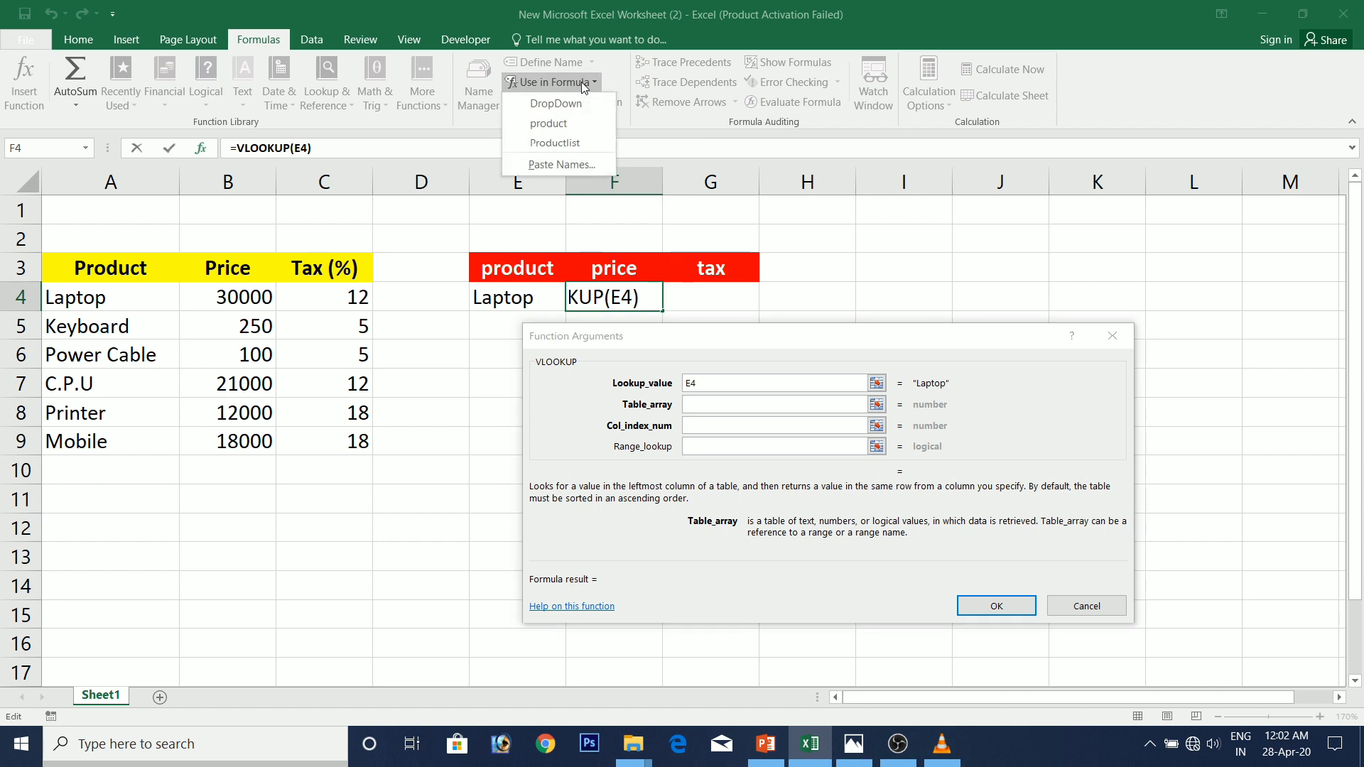
pyautogui.click(572, 122)
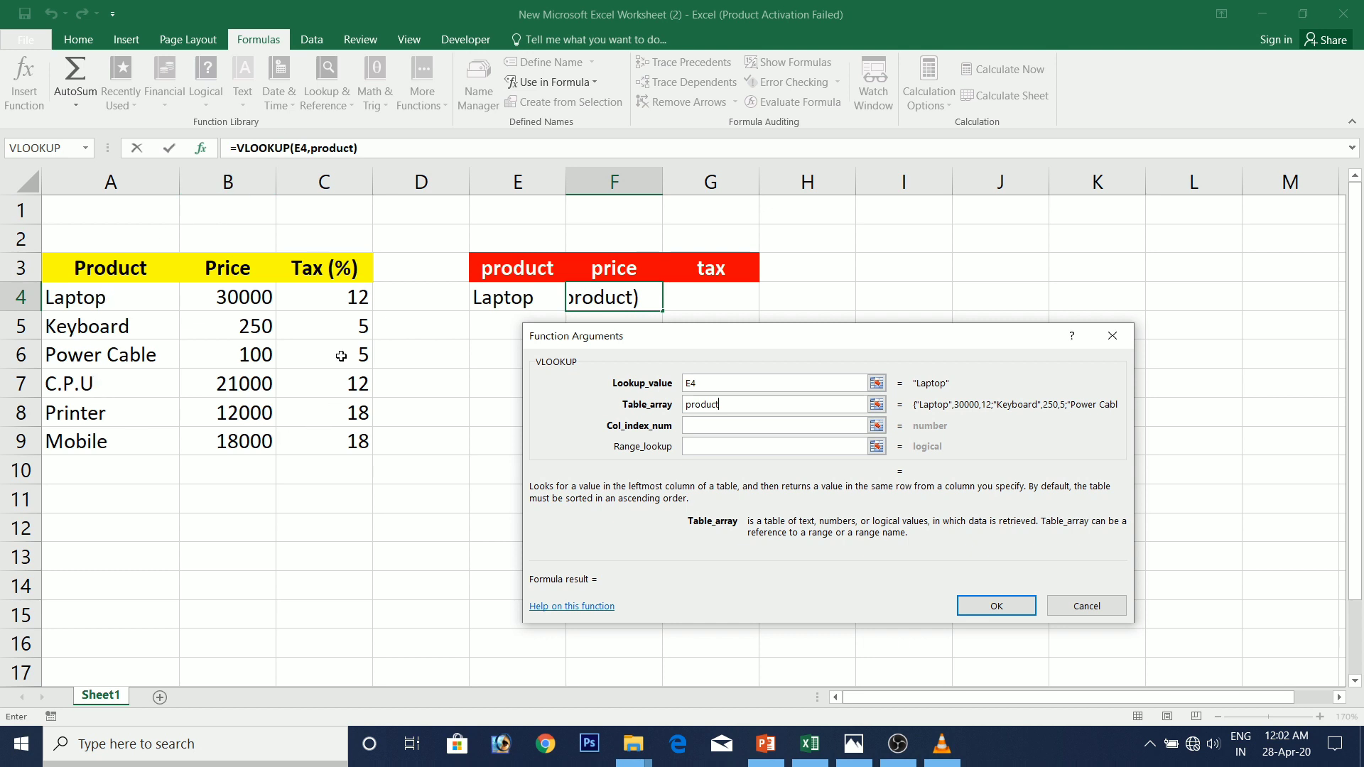
# Step: Set the VLOOKUP column index number to 2 and the range lookup to 0, and enter the formula in F4
pyautogui.click(703, 429)
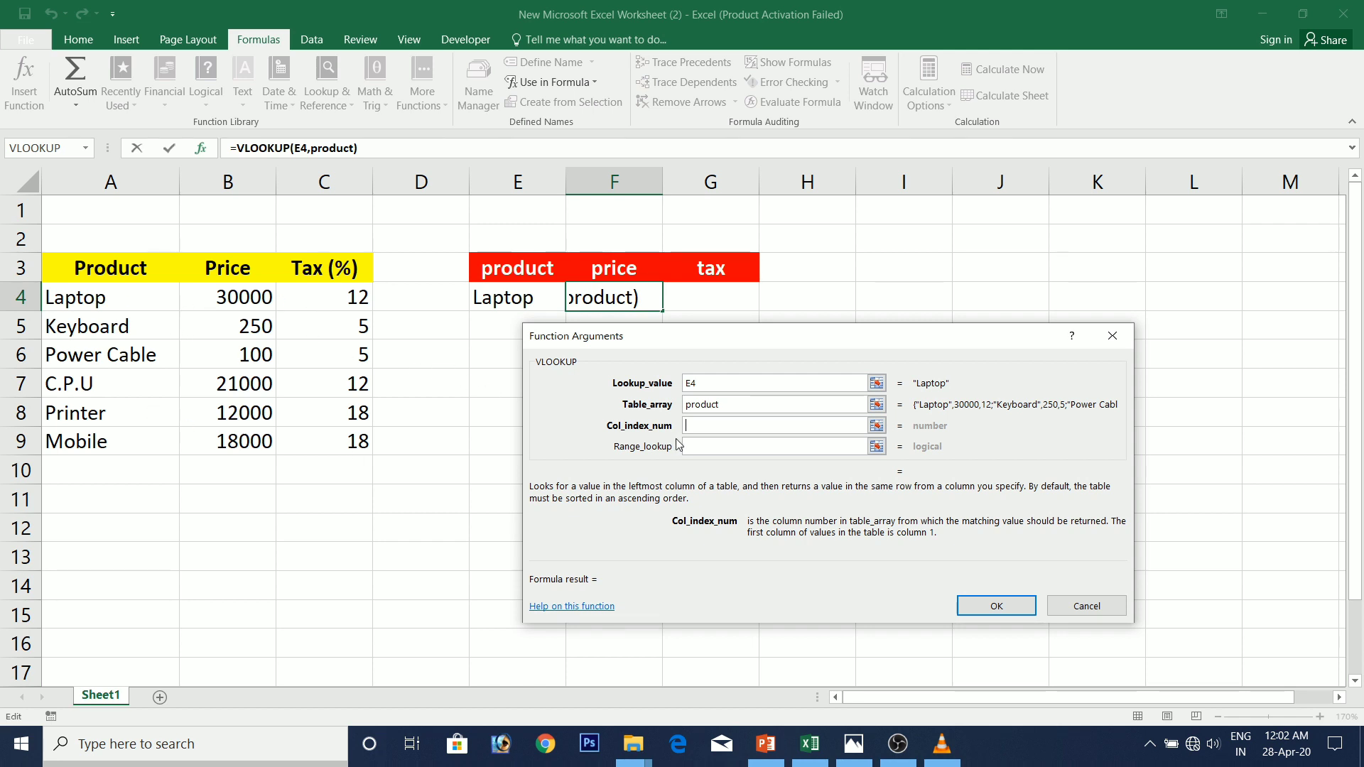
pyautogui.write('2')
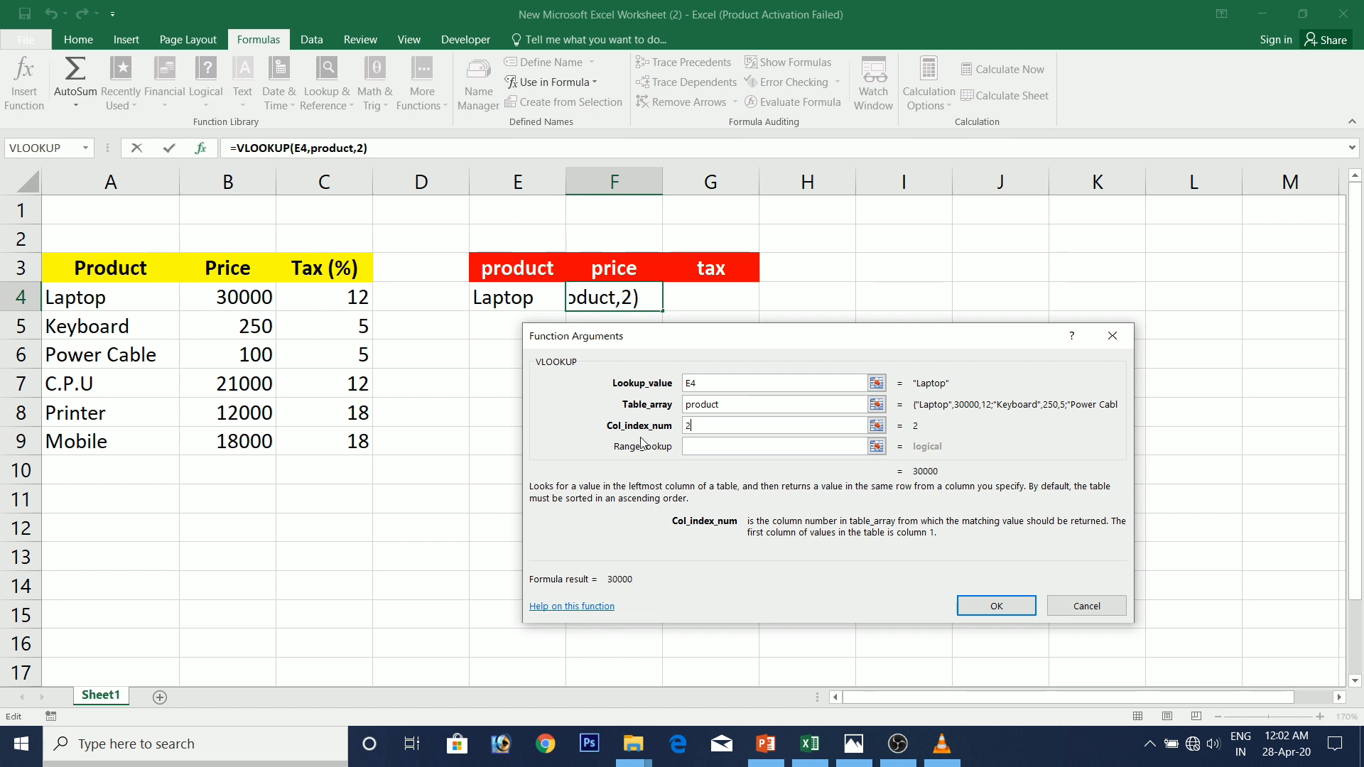
pyautogui.click(695, 445)
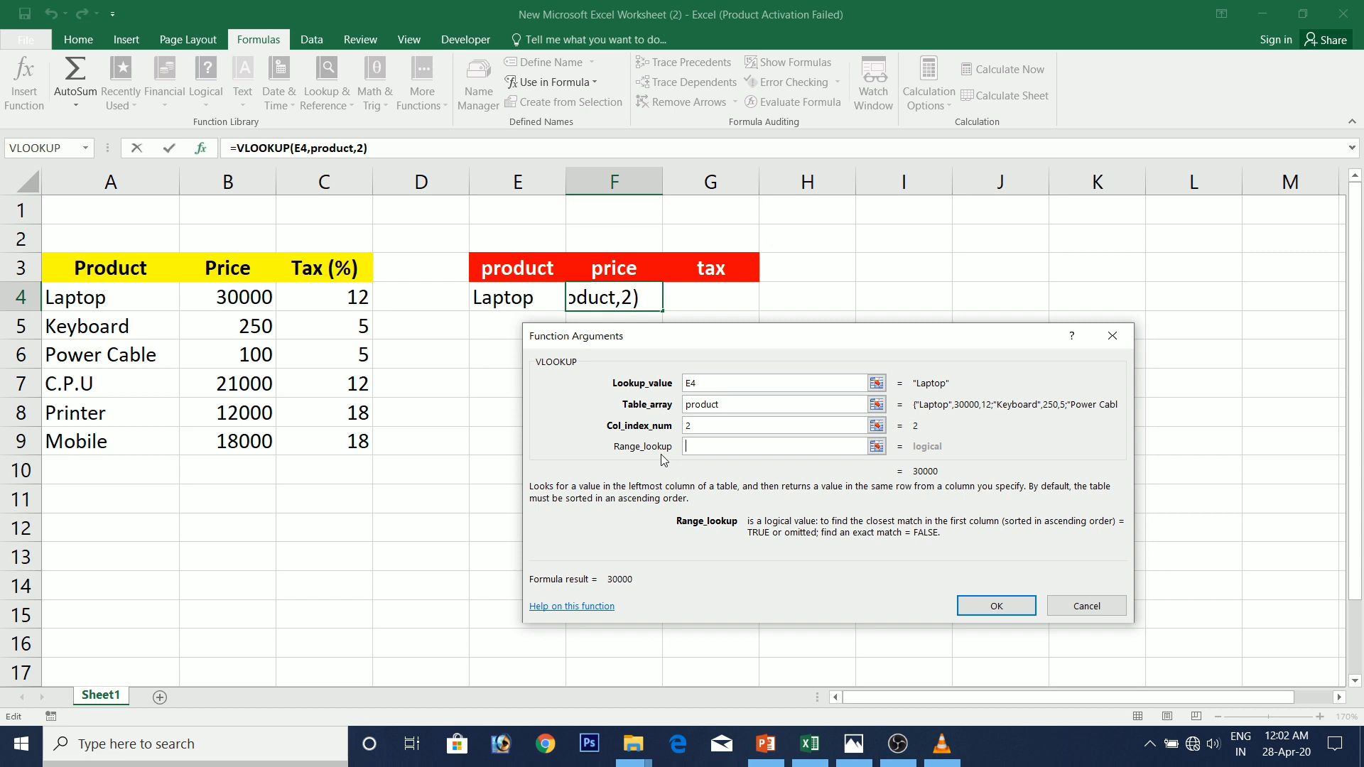
pyautogui.write('0')
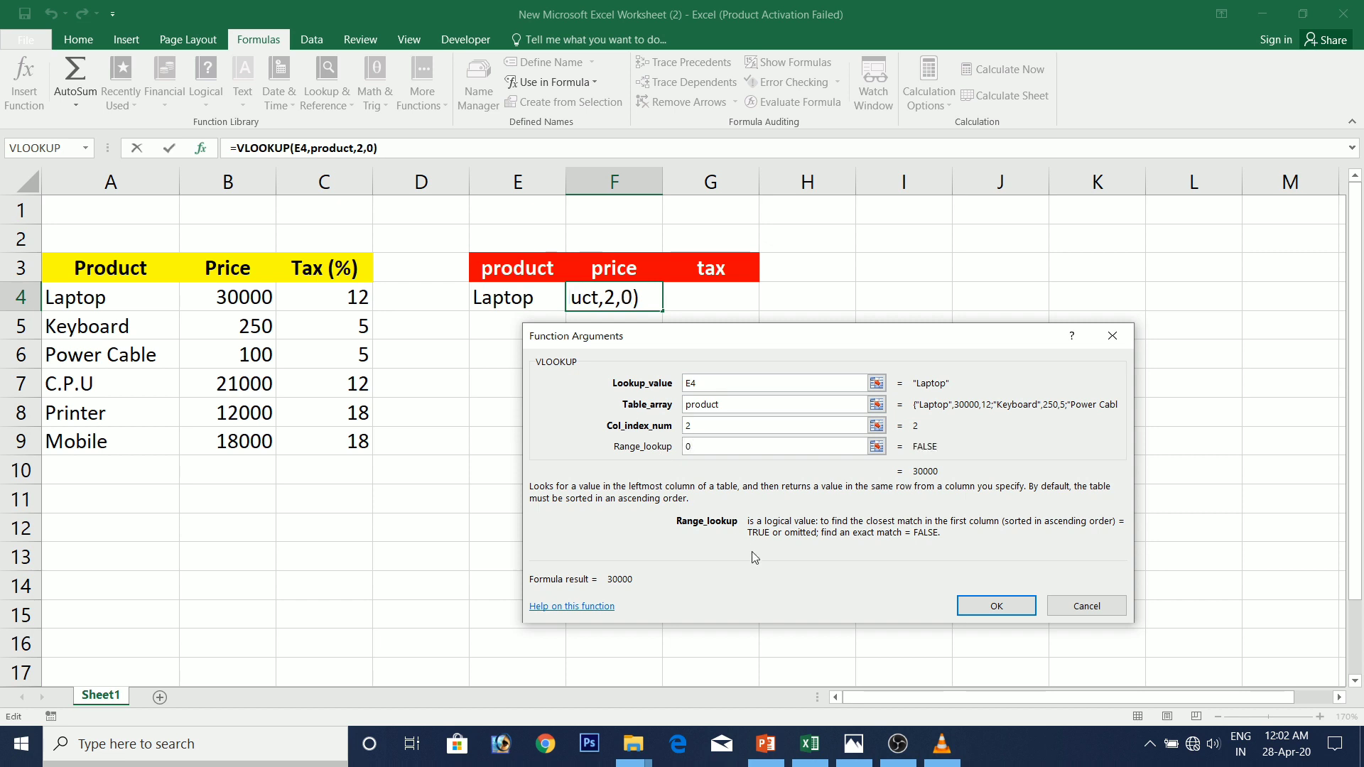
pyautogui.click(997, 606)
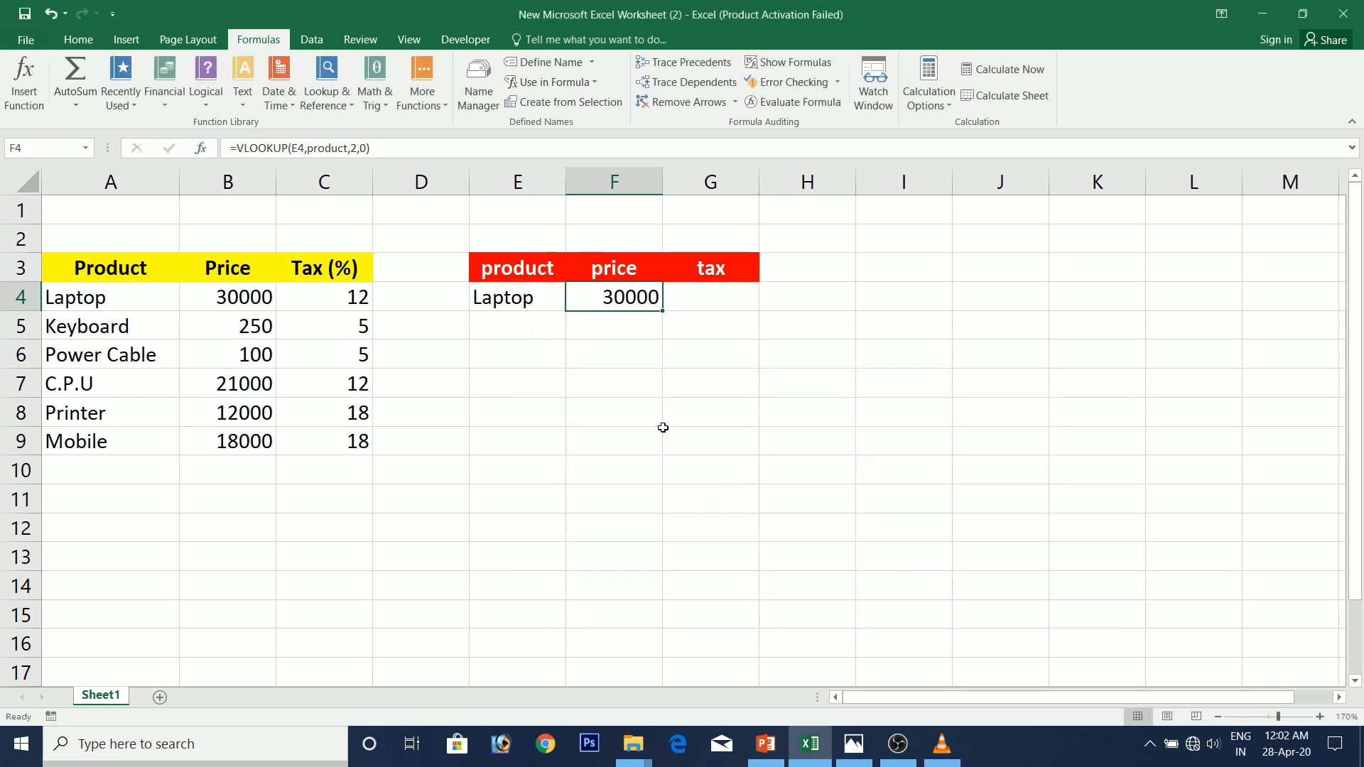
# Step: Test the price lookup by choosing Power Cable from E4's drop-down list and switching the selection back to Laptop
pyautogui.click(518, 302)
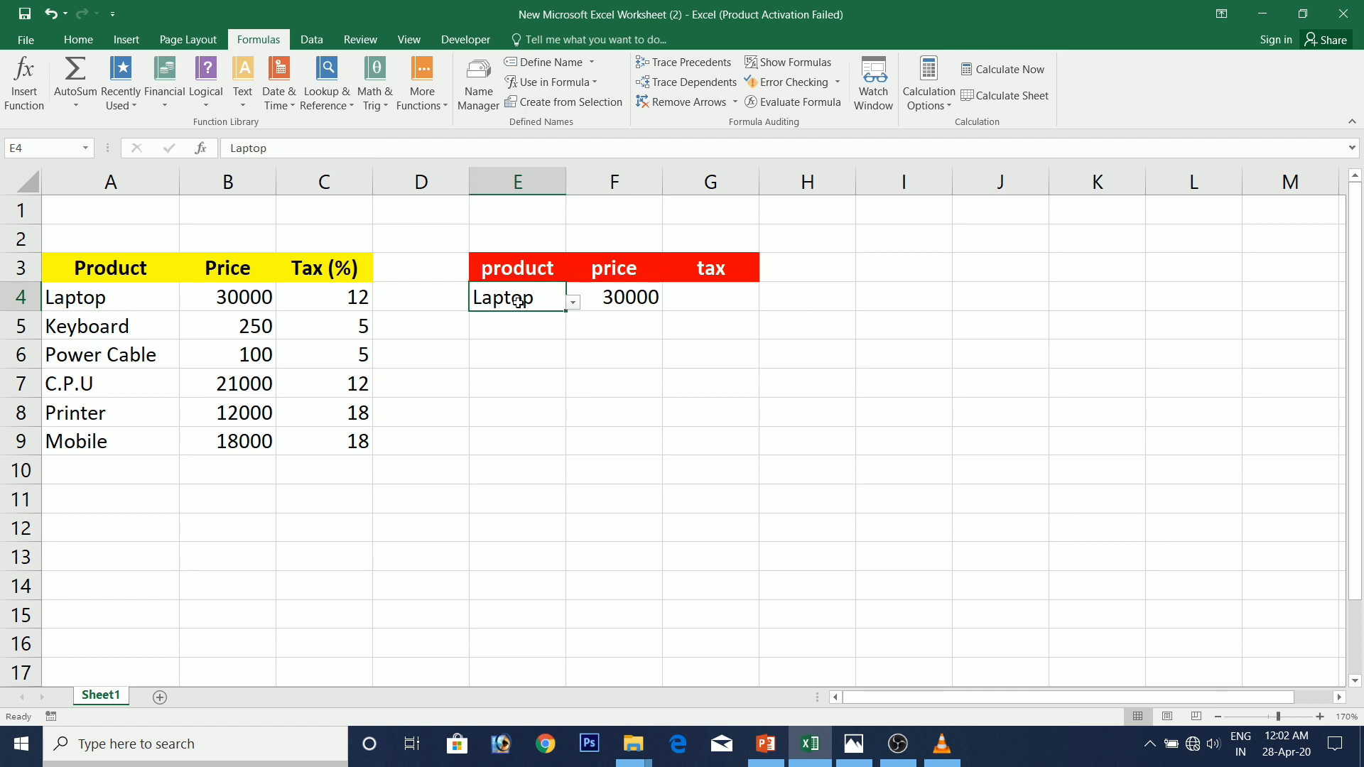
pyautogui.click(614, 297)
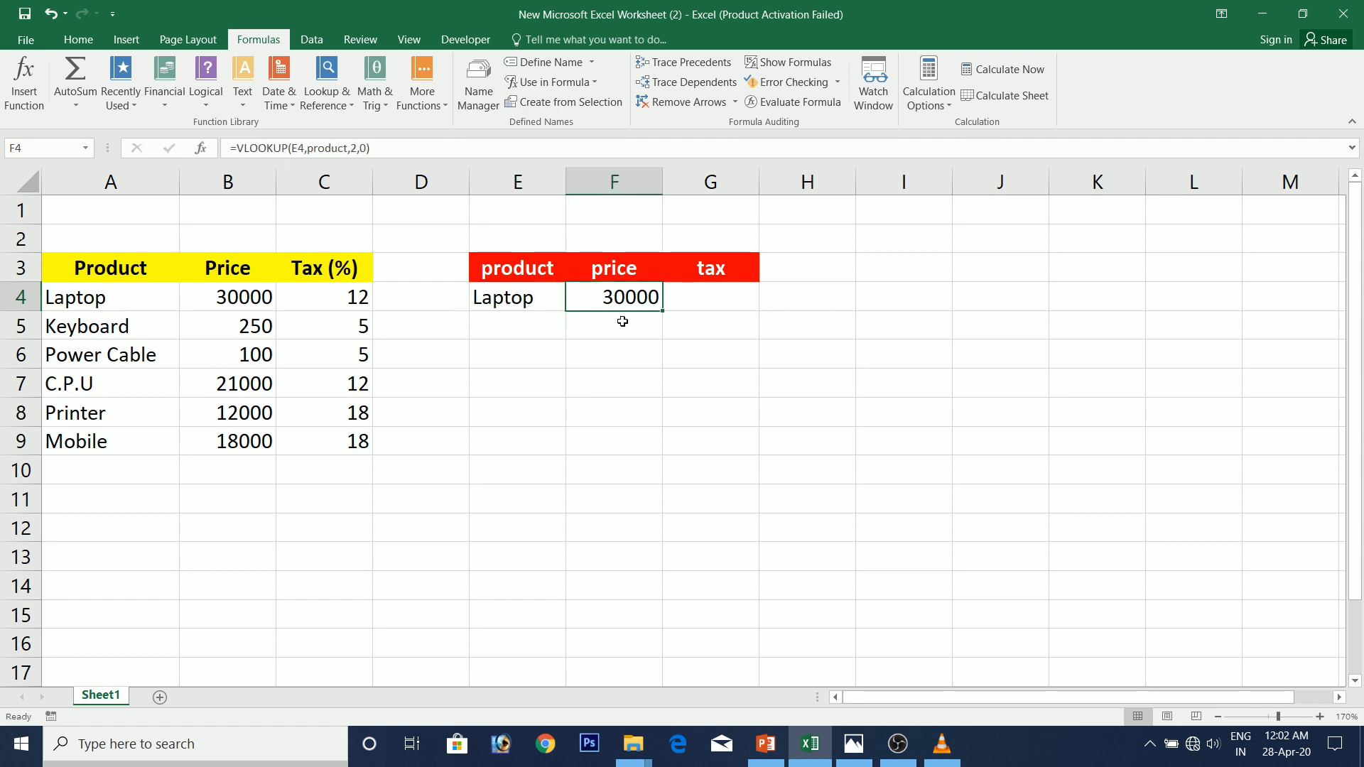
pyautogui.click(539, 323)
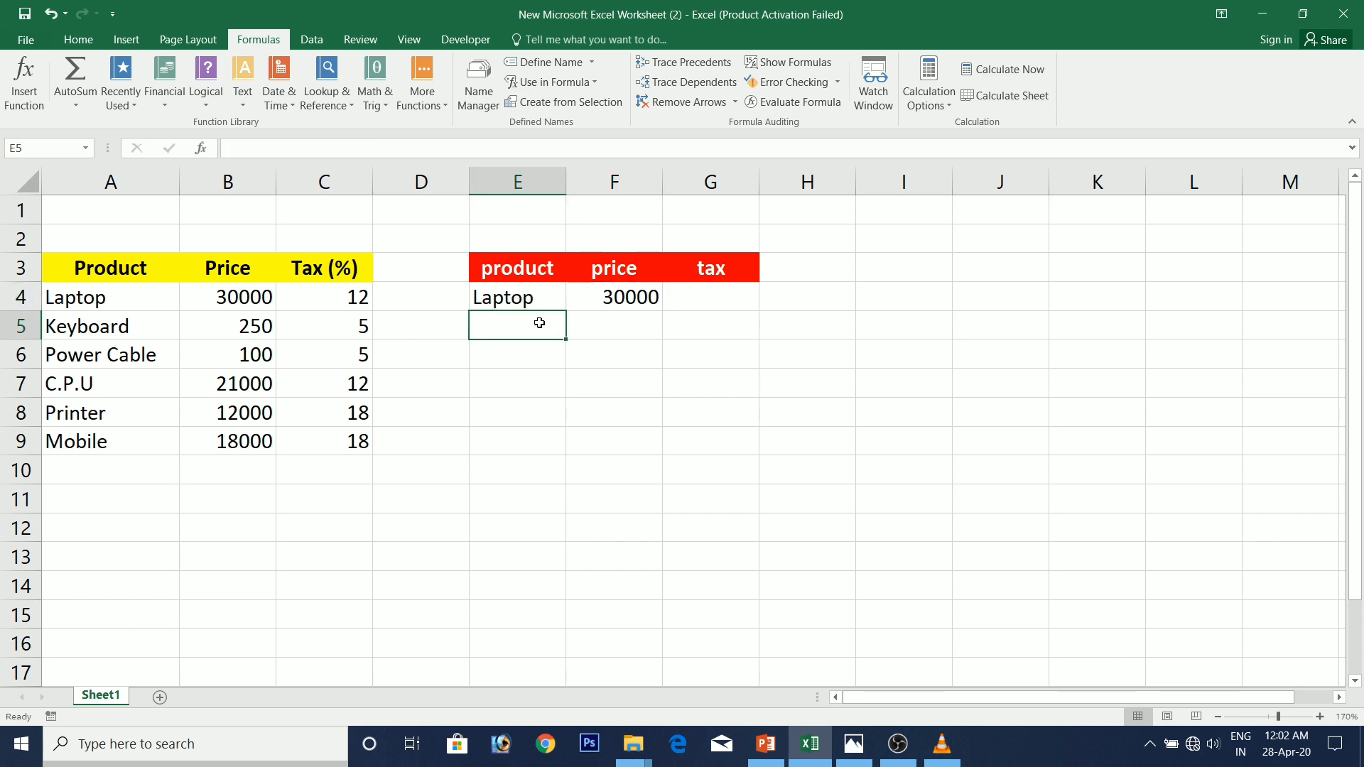
pyautogui.click(539, 298)
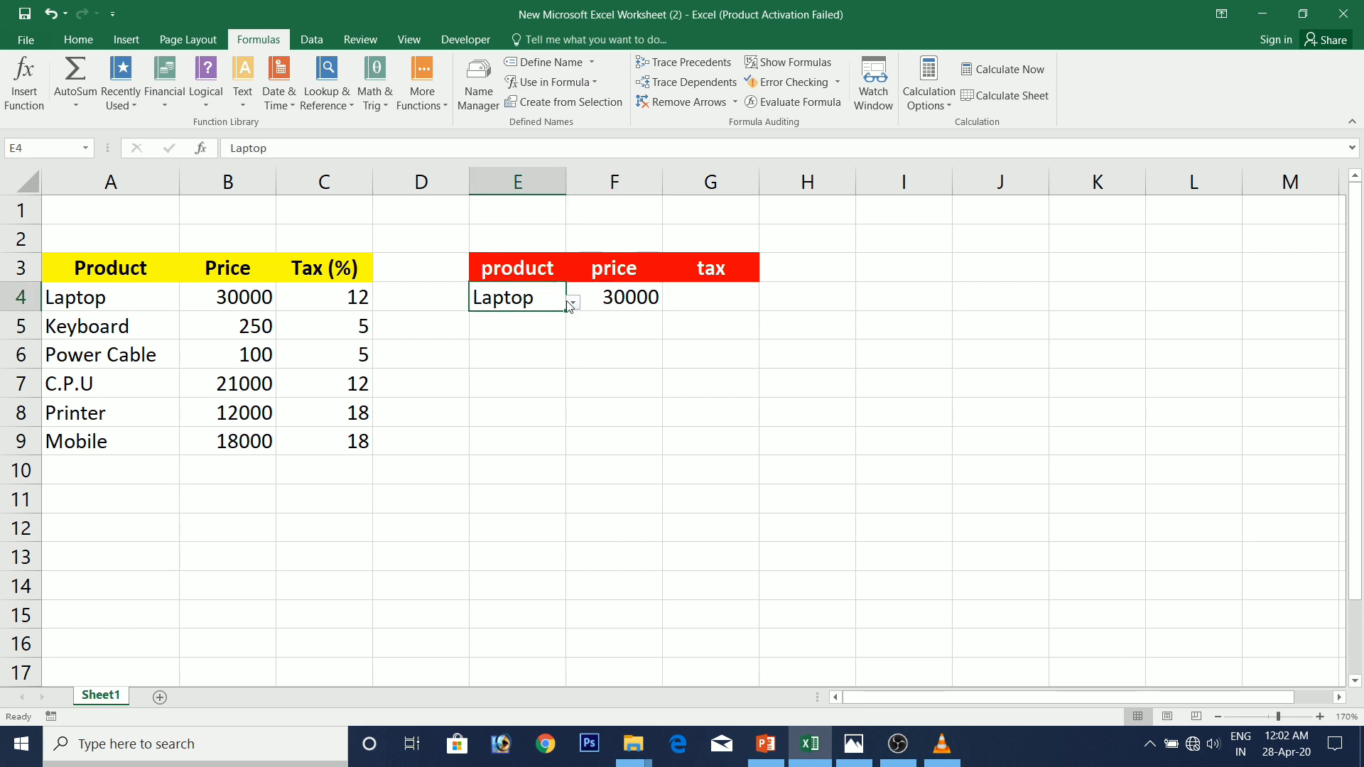
pyautogui.click(575, 304)
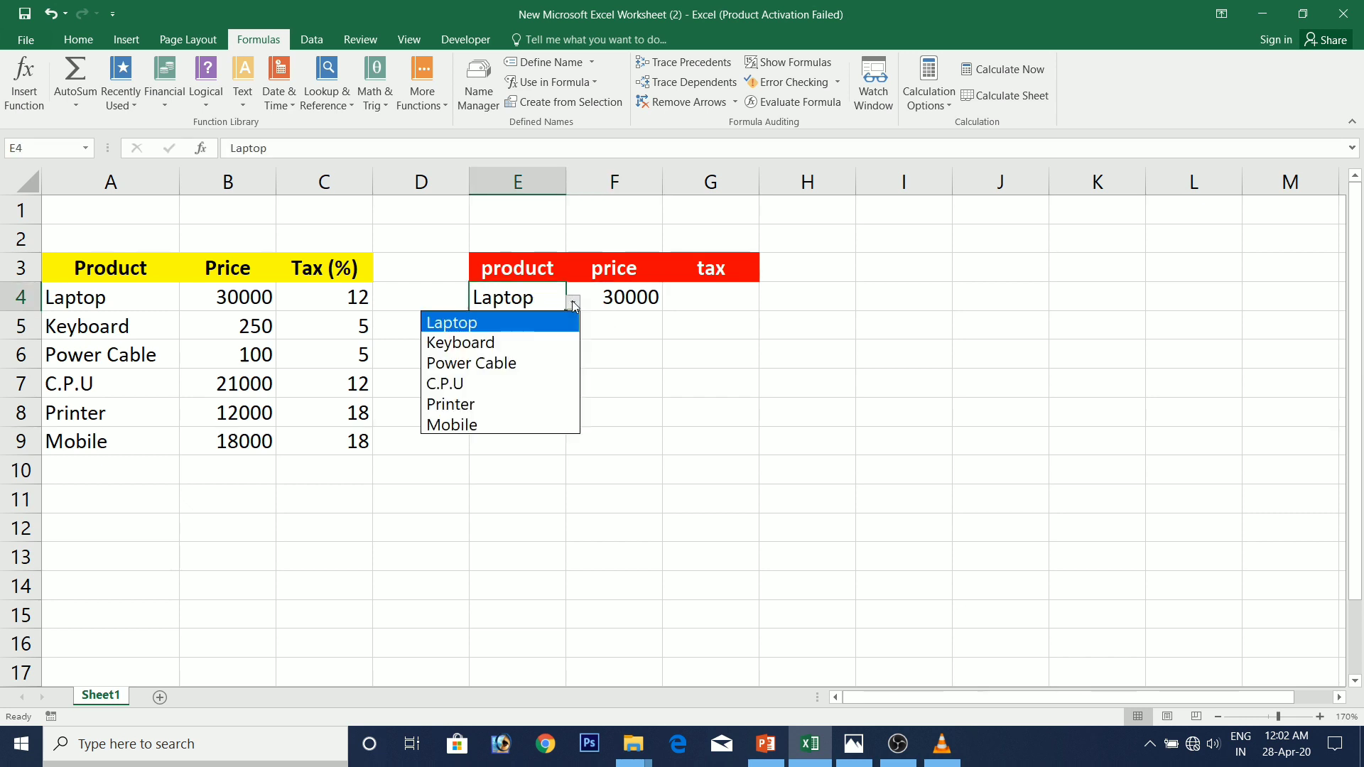
pyautogui.click(549, 356)
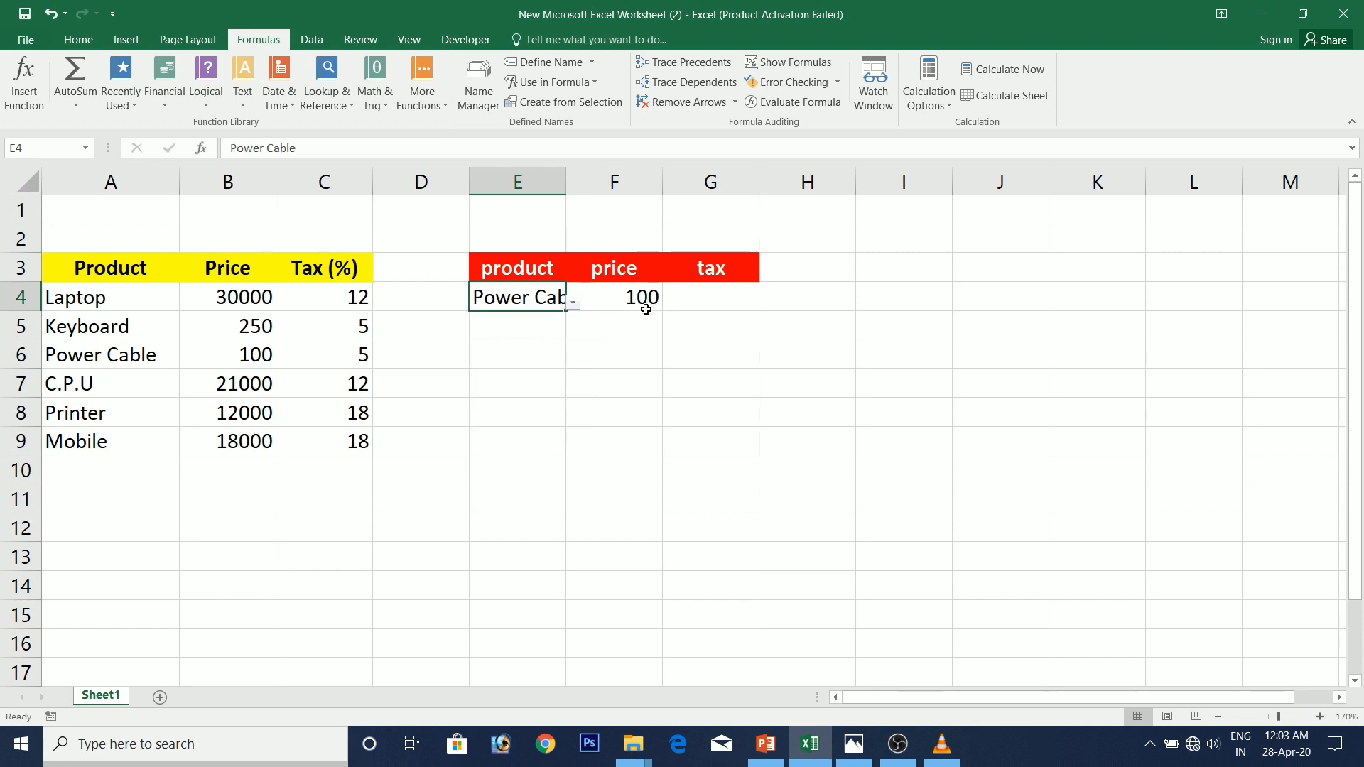
pyautogui.click(573, 303)
pyautogui.click(525, 321)
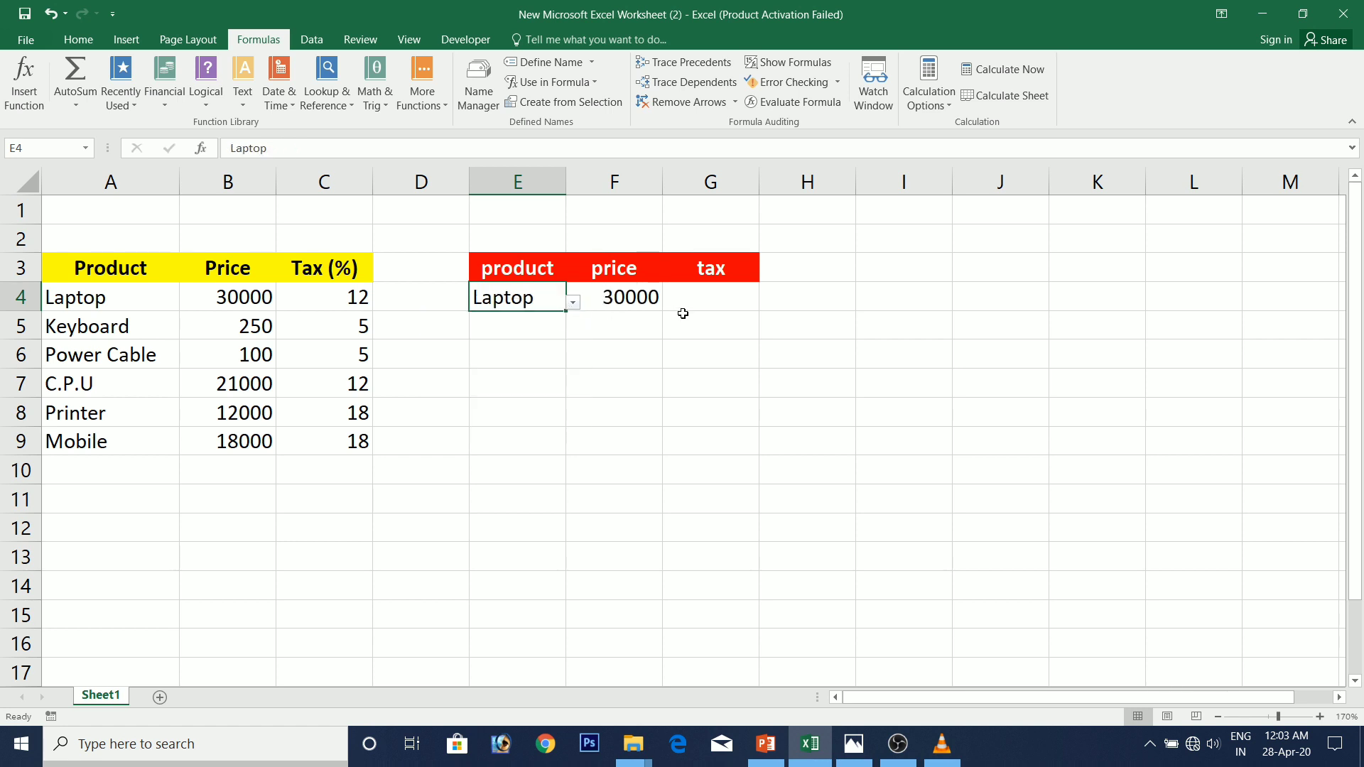
# Step: Start a VLOOKUP formula in cell G4 under the tax header with E4 as the lookup value
pyautogui.click(701, 300)
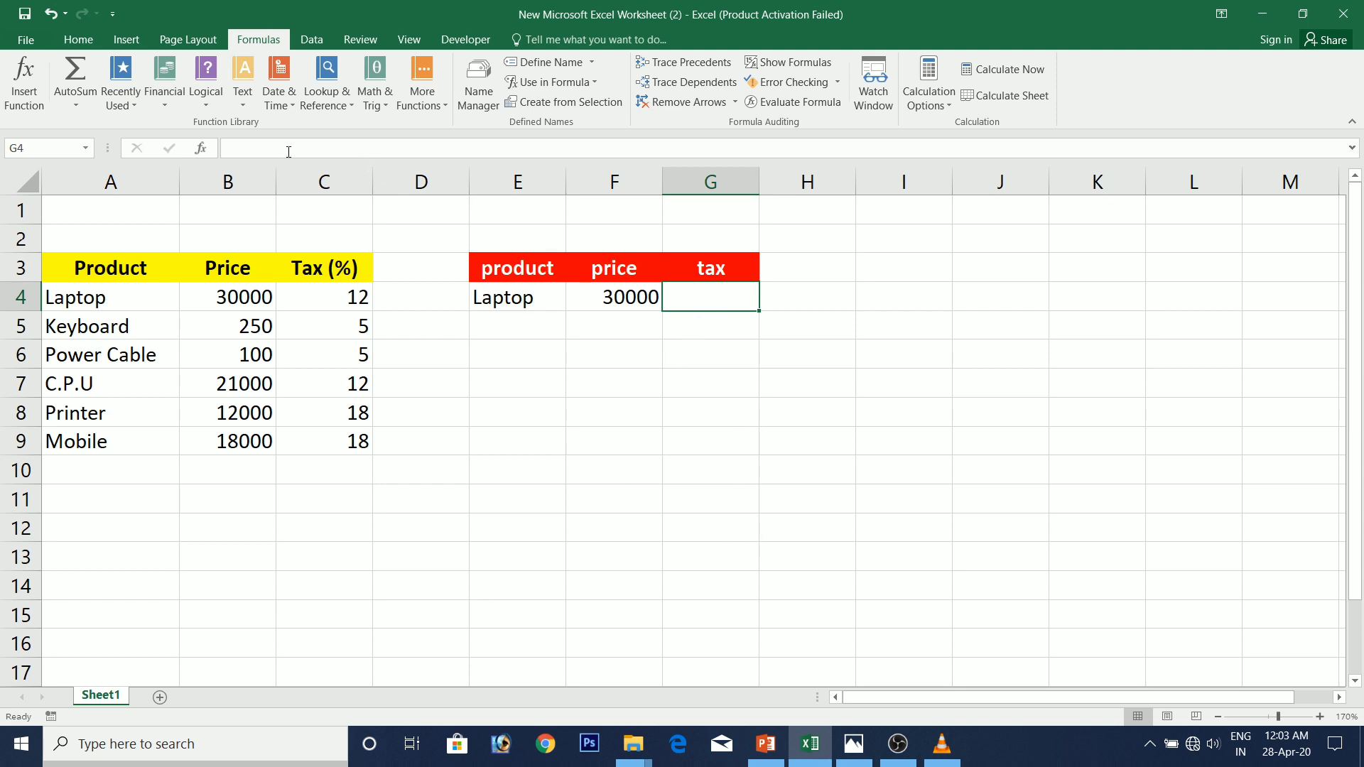
pyautogui.click(252, 148)
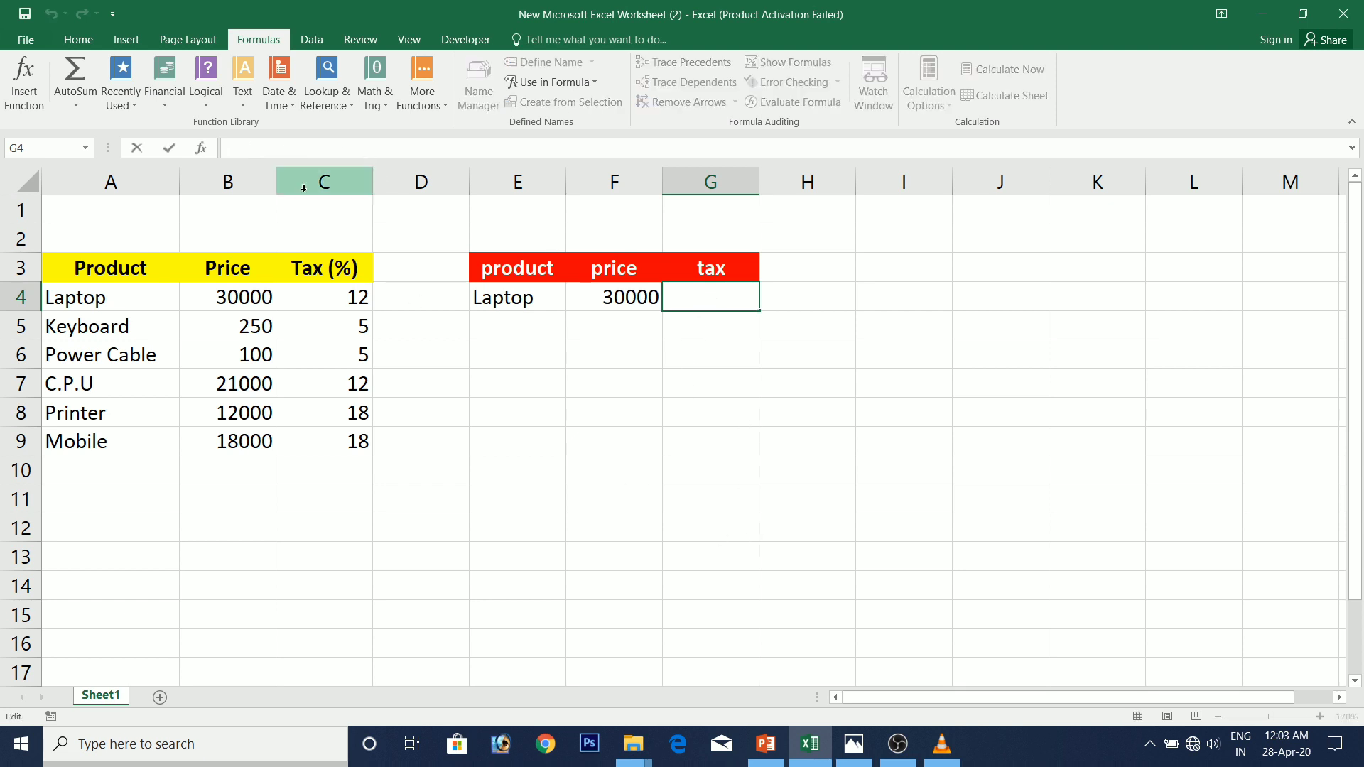
pyautogui.write('=vl')
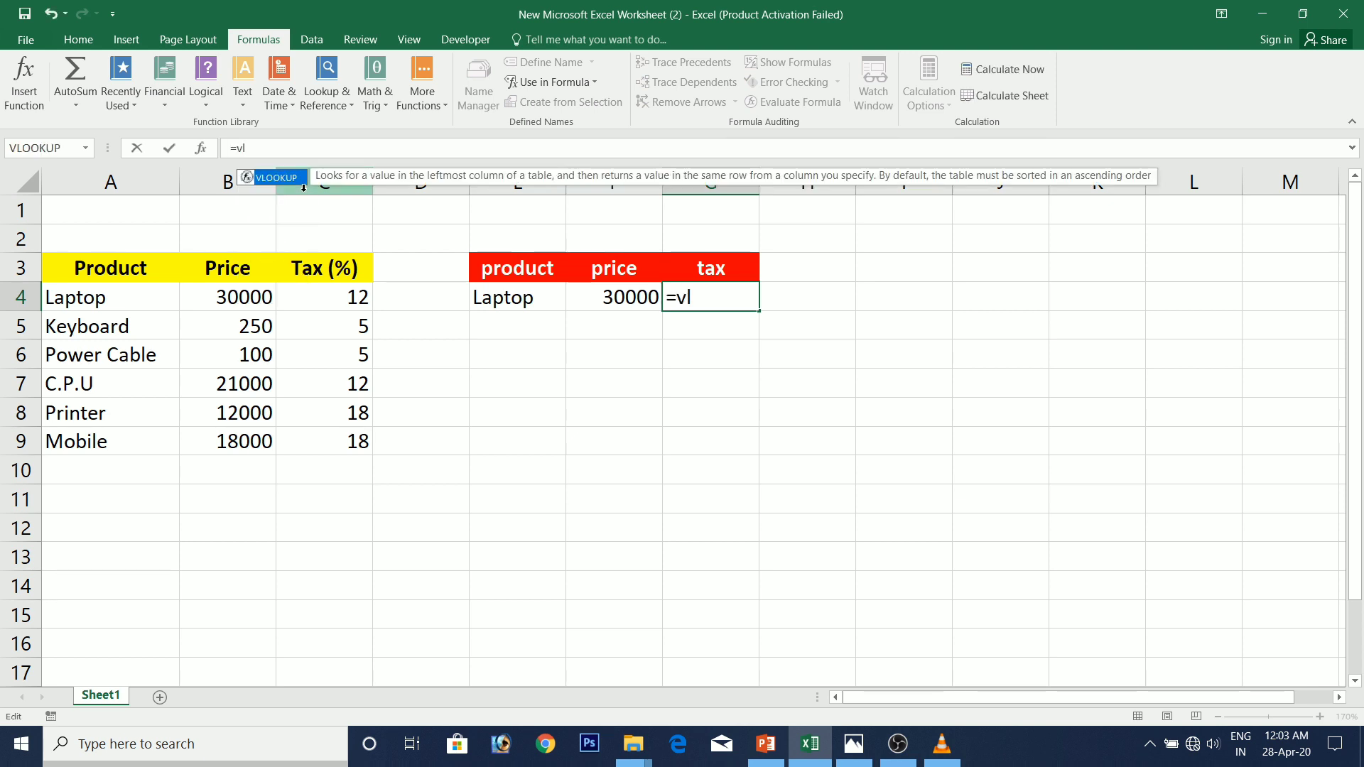
pyautogui.press('Tab')
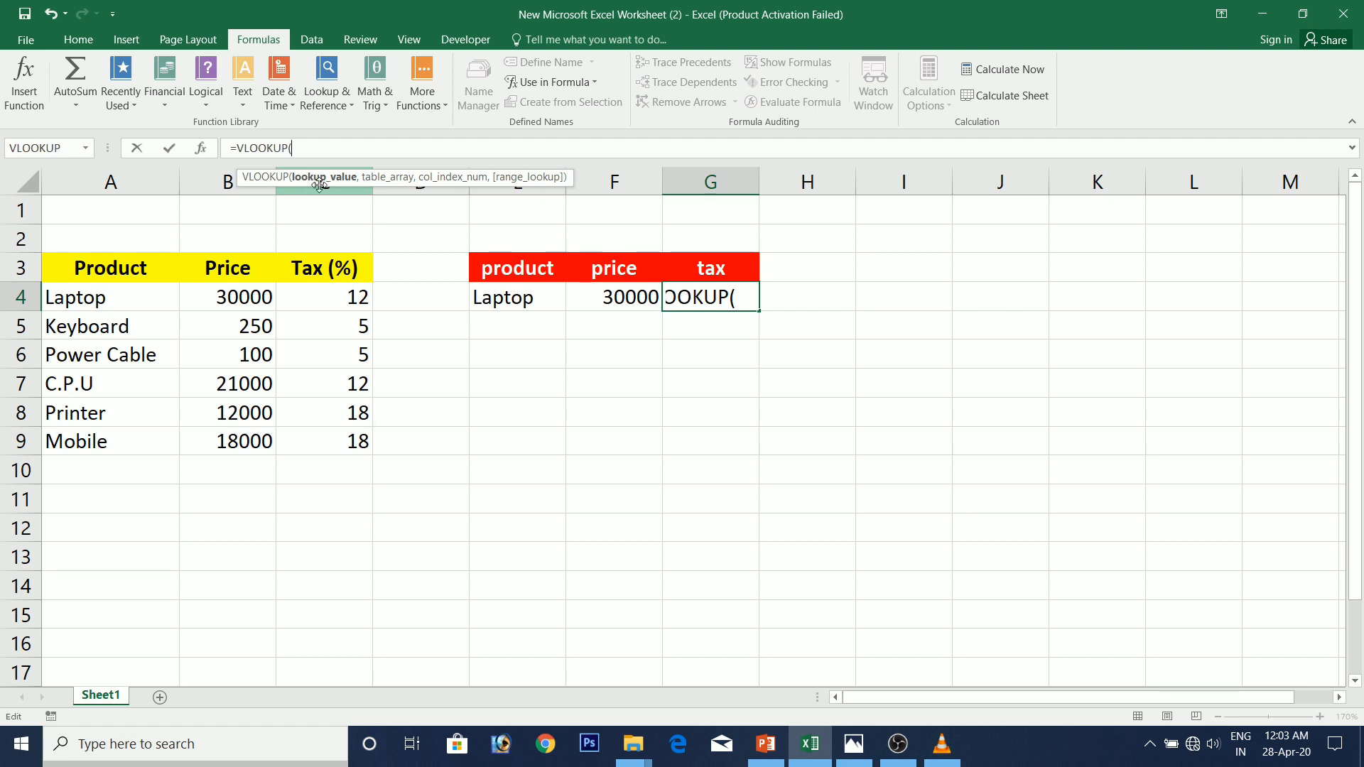
pyautogui.click(508, 297)
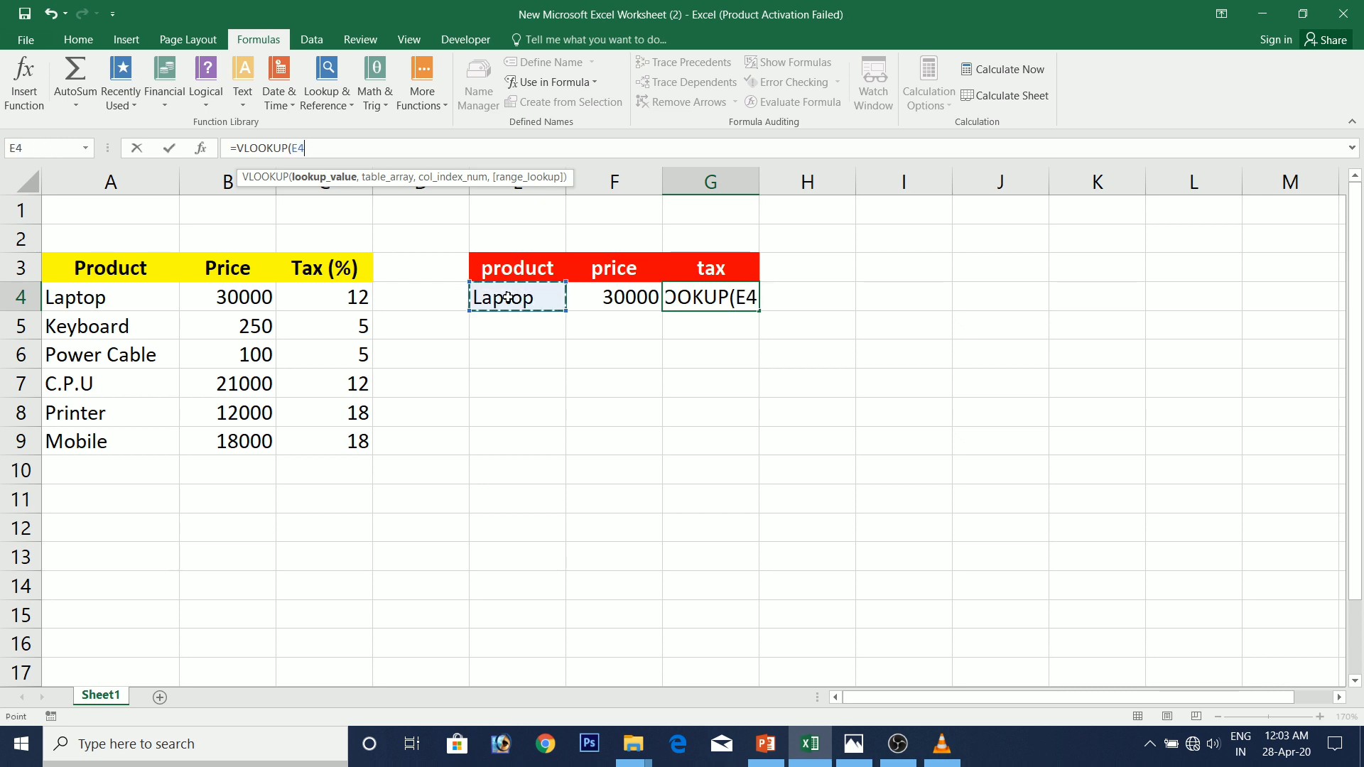
pyautogui.write(',')
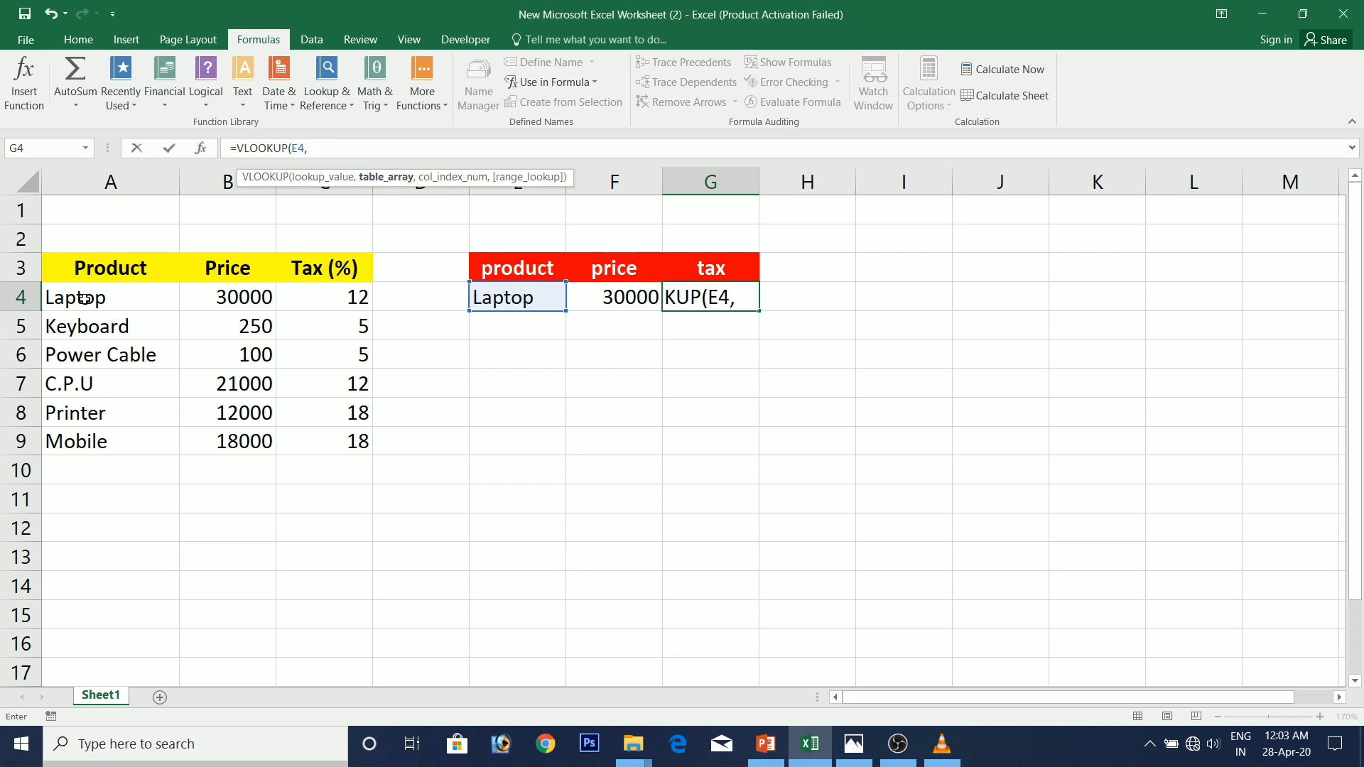
# Step: Use the defined name product as table array, column index 3 and range lookup 0, and enter the formula in G4
pyautogui.moveTo(84, 299); pyautogui.dragTo(289, 447)
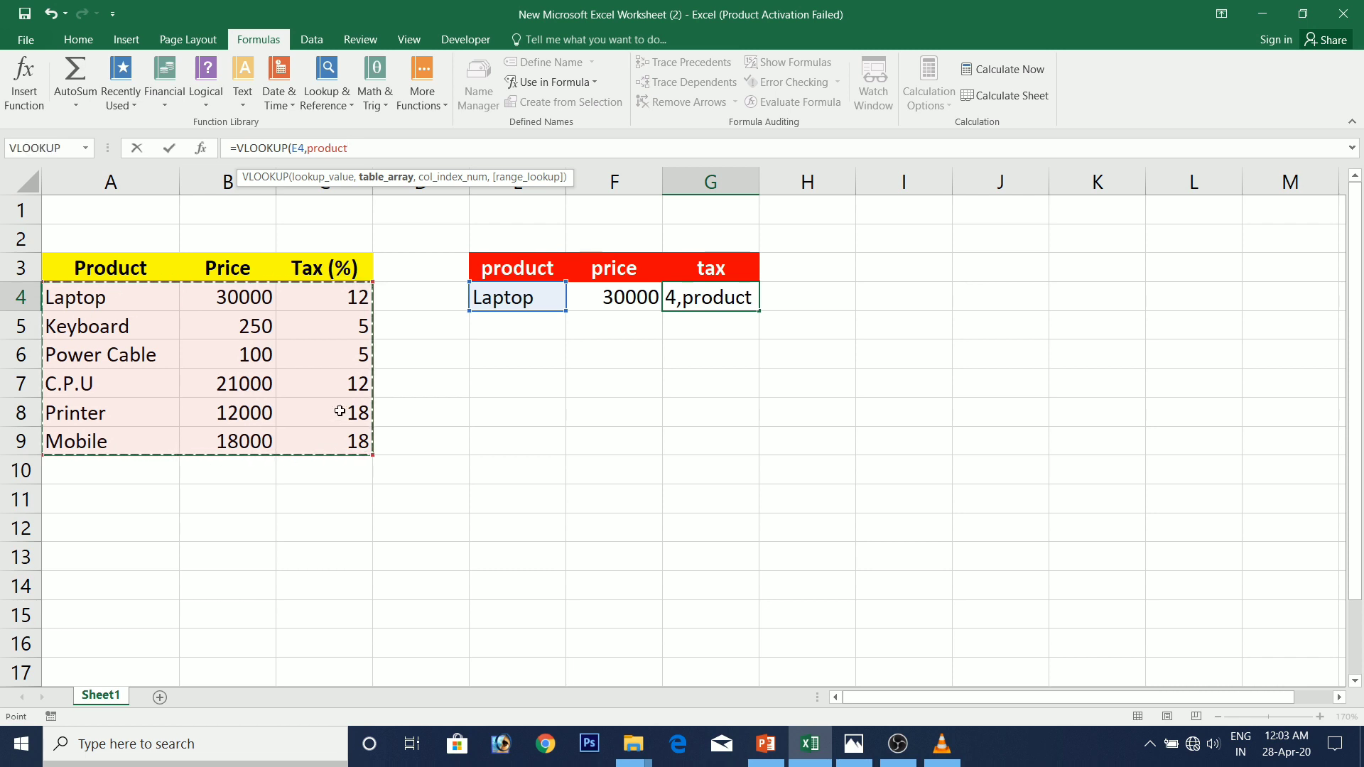
pyautogui.click(546, 83)
pyautogui.write(',')
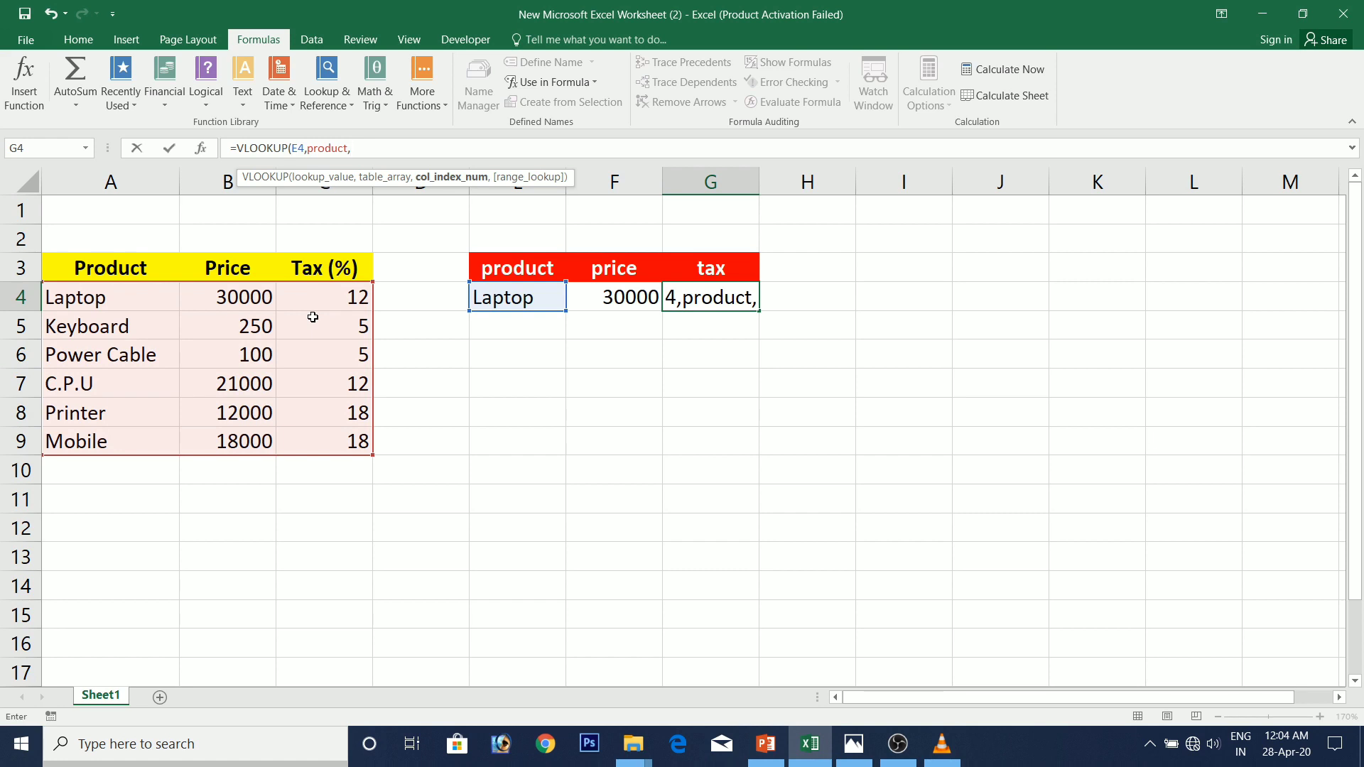
pyautogui.write('3')
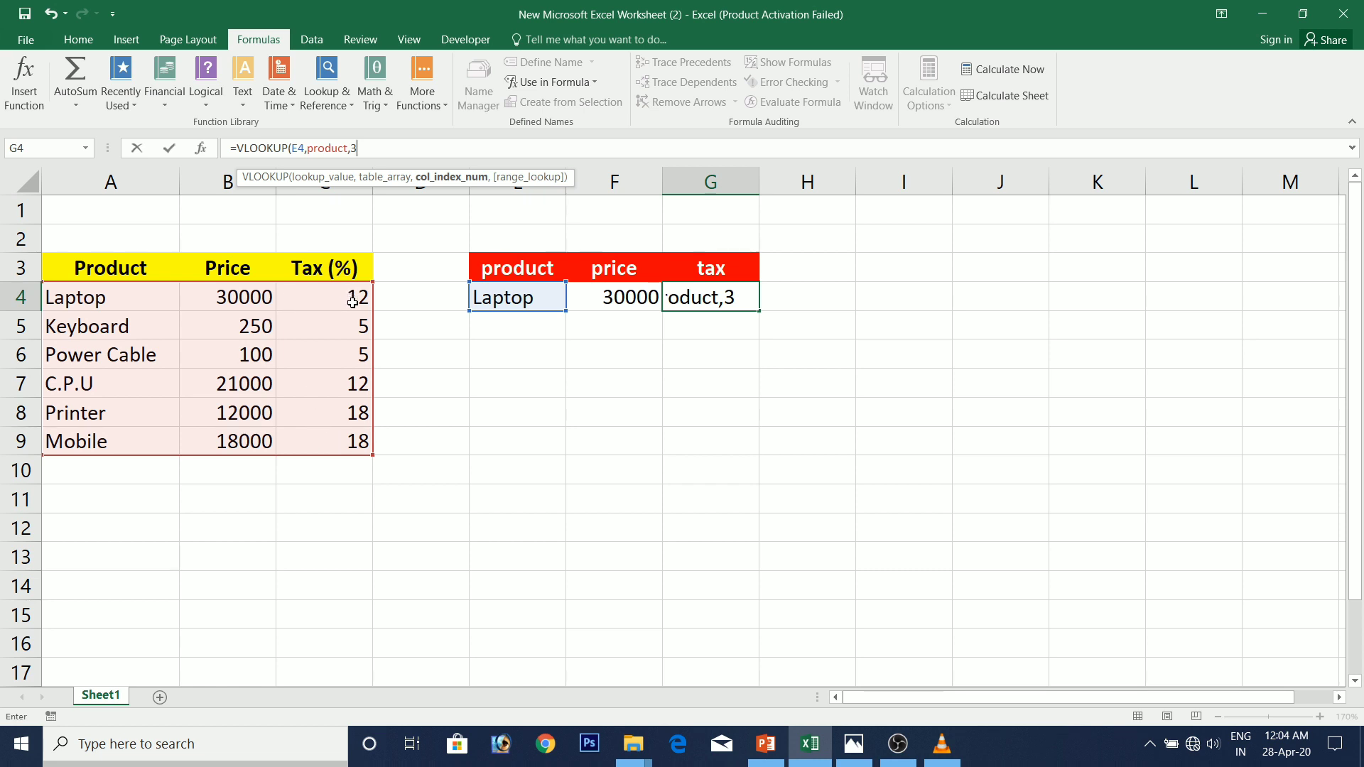
pyautogui.write(',')
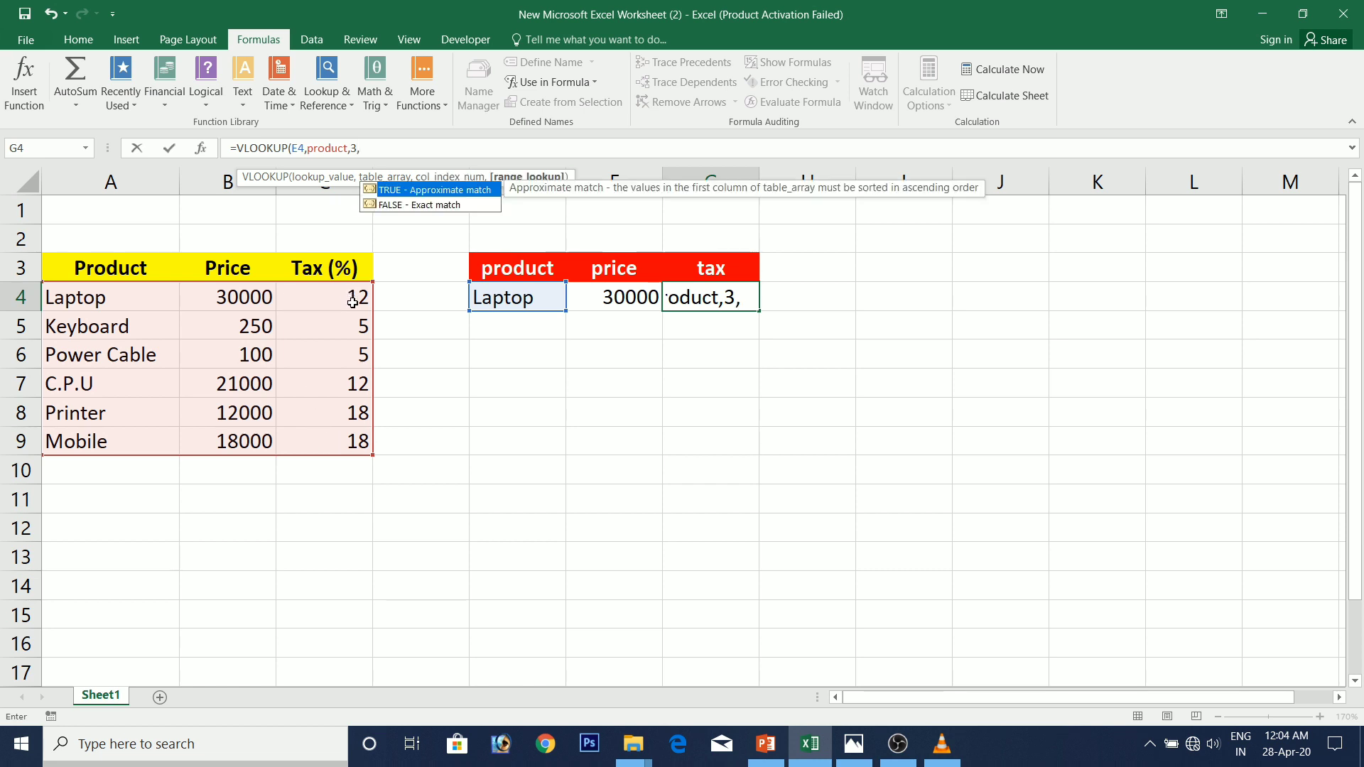
pyautogui.write('0)')
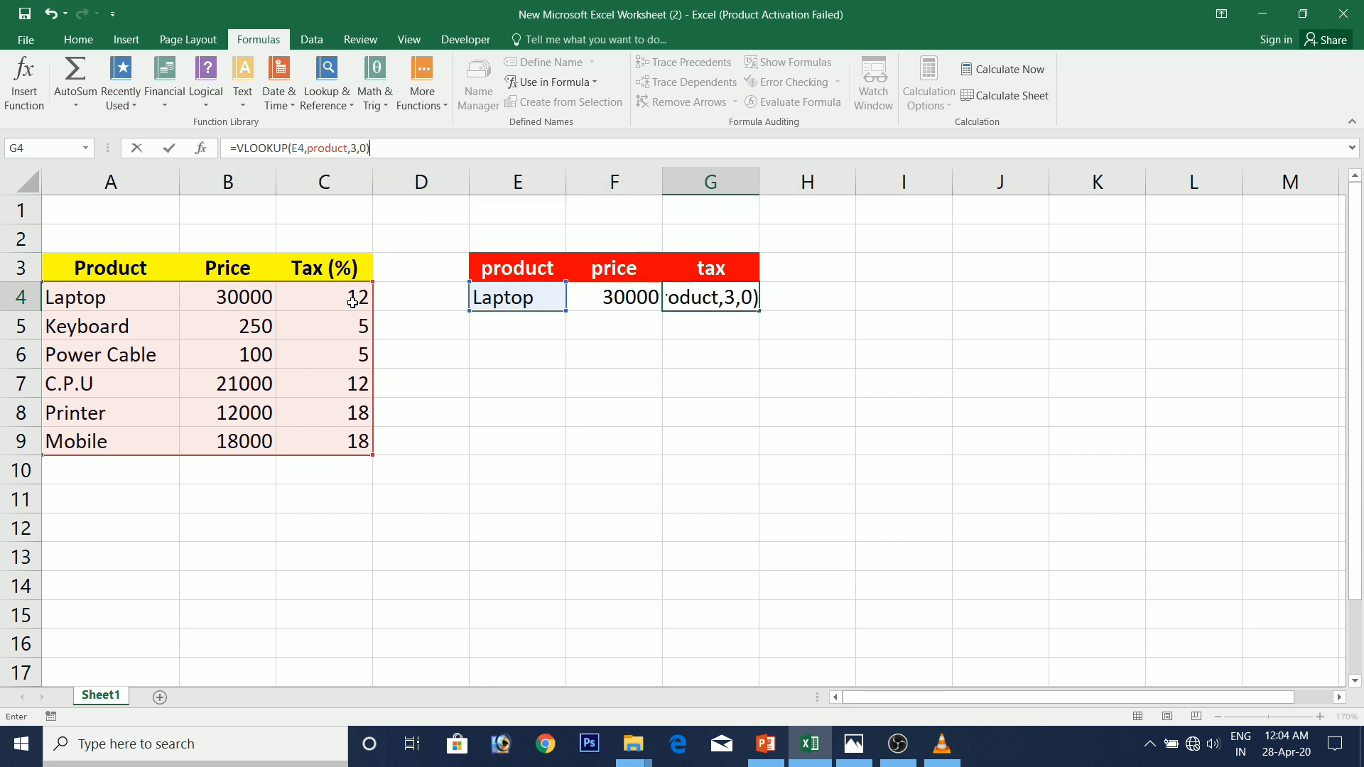
pyautogui.press('Return')
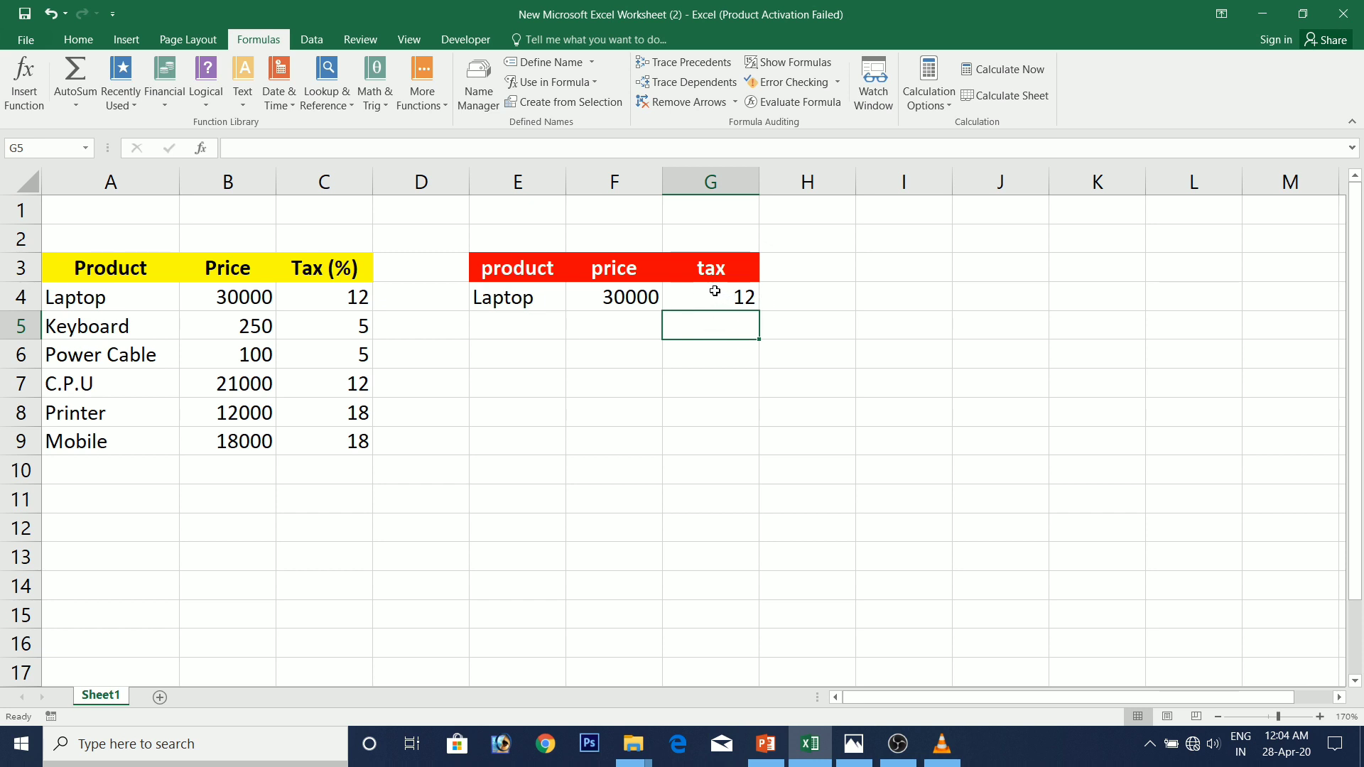
# Step: Choose C.P.U from the product drop-down list in E4 to test both lookups
pyautogui.click(514, 304)
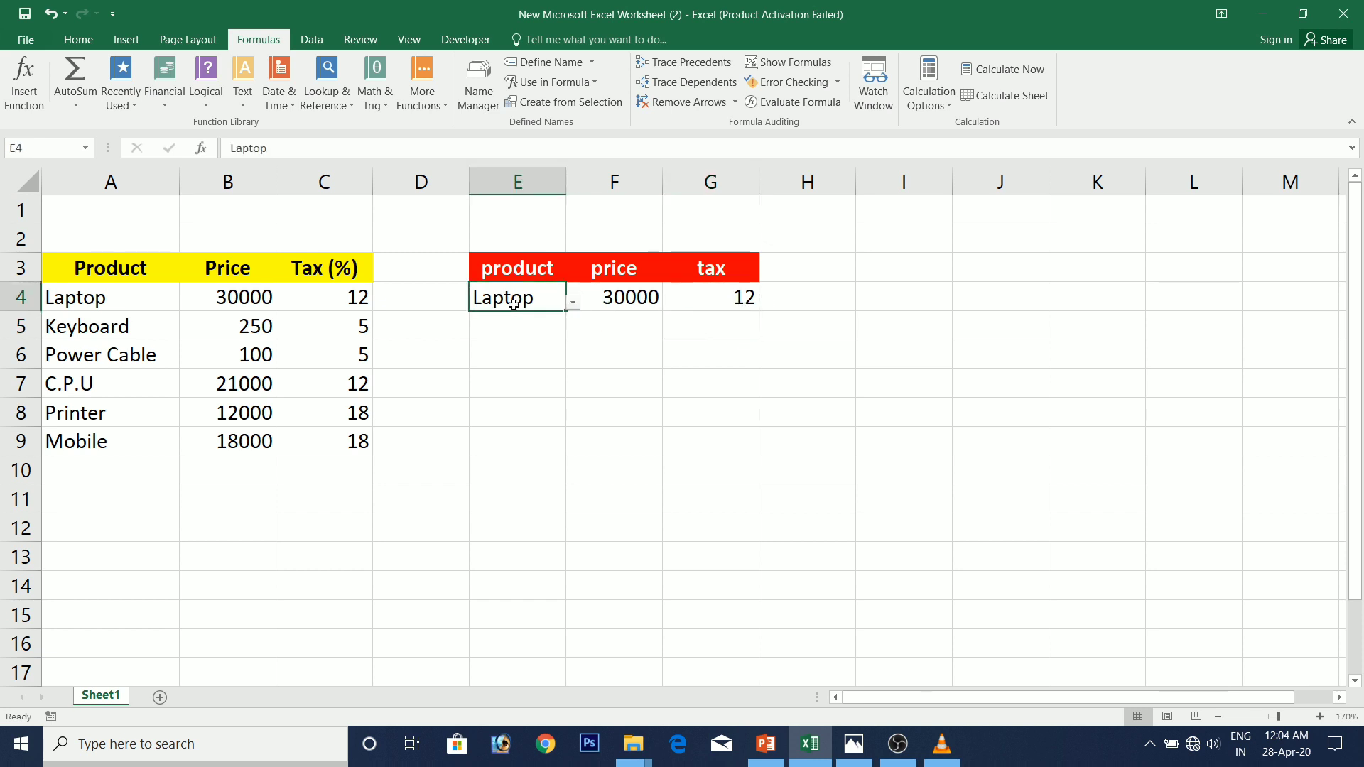
pyautogui.click(573, 304)
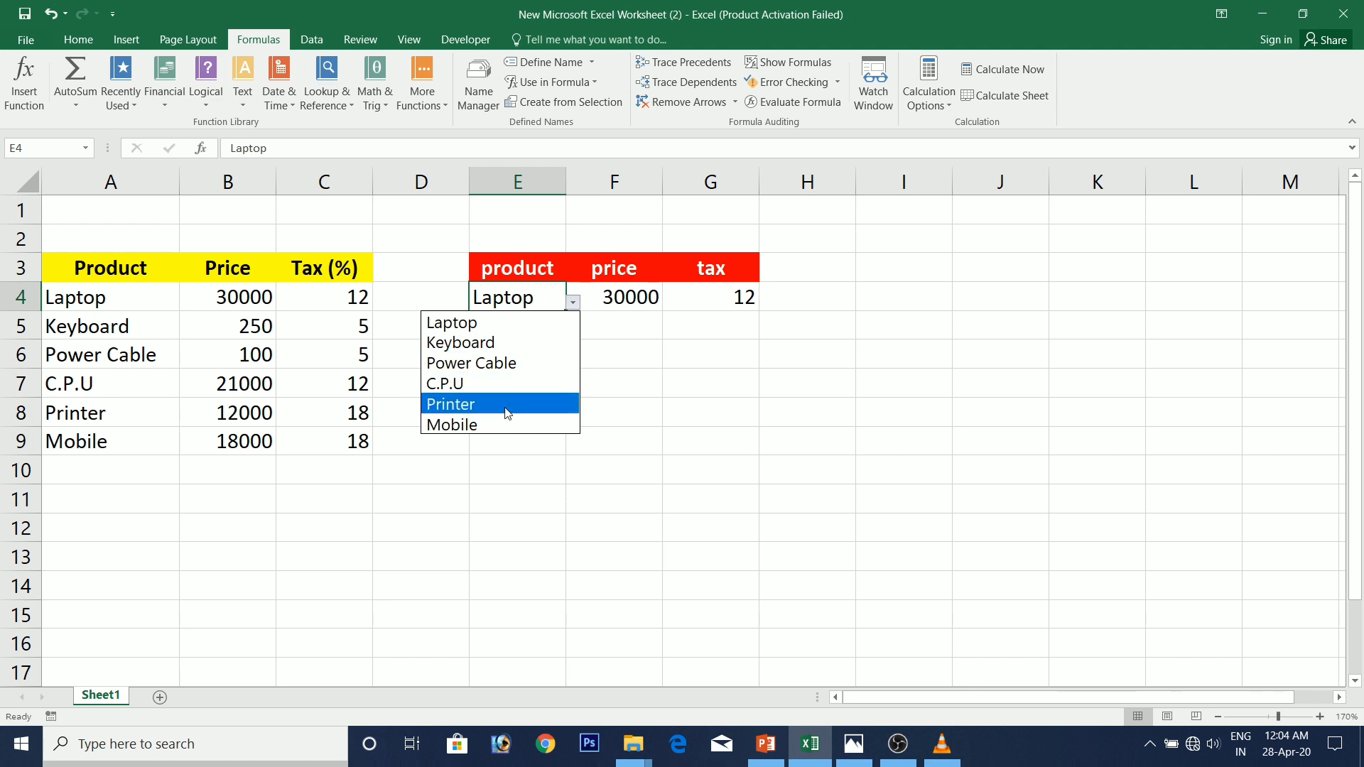
pyautogui.click(518, 386)
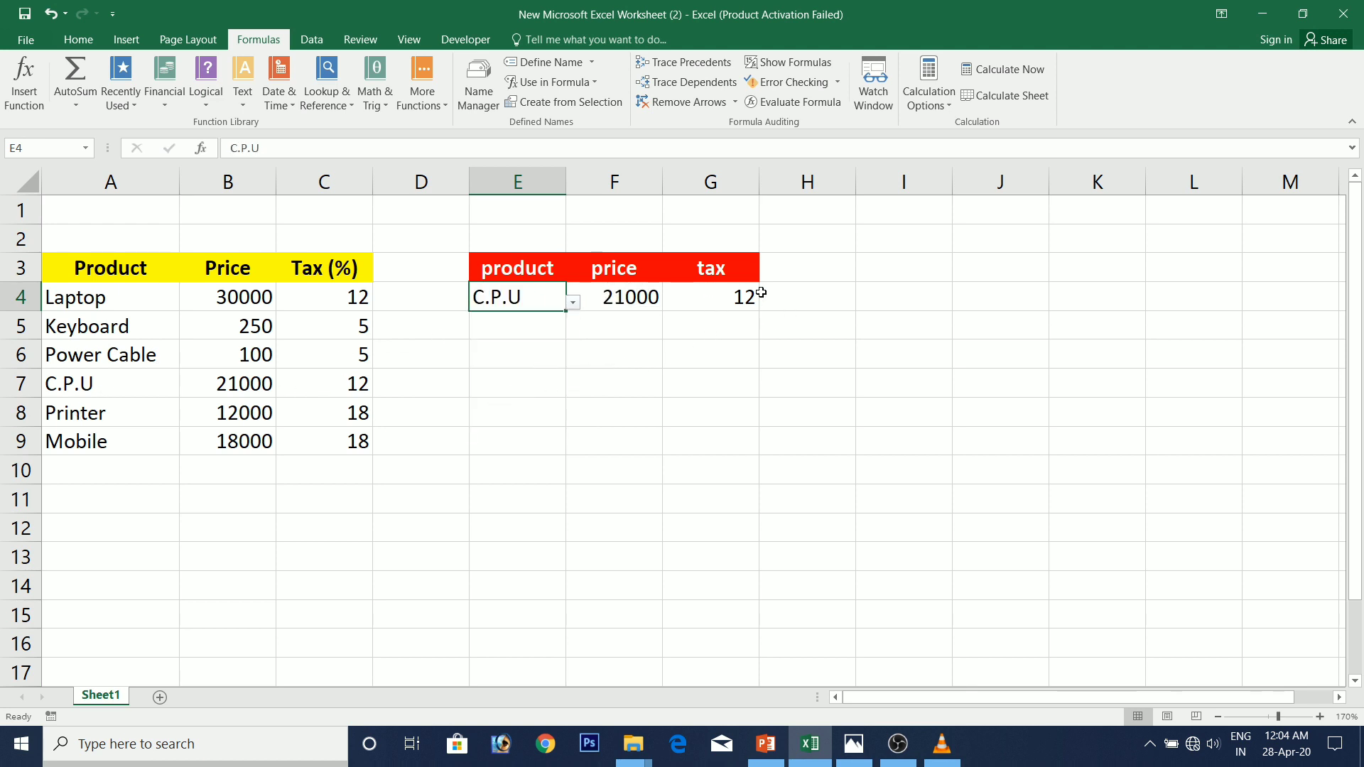
pyautogui.click(575, 333)
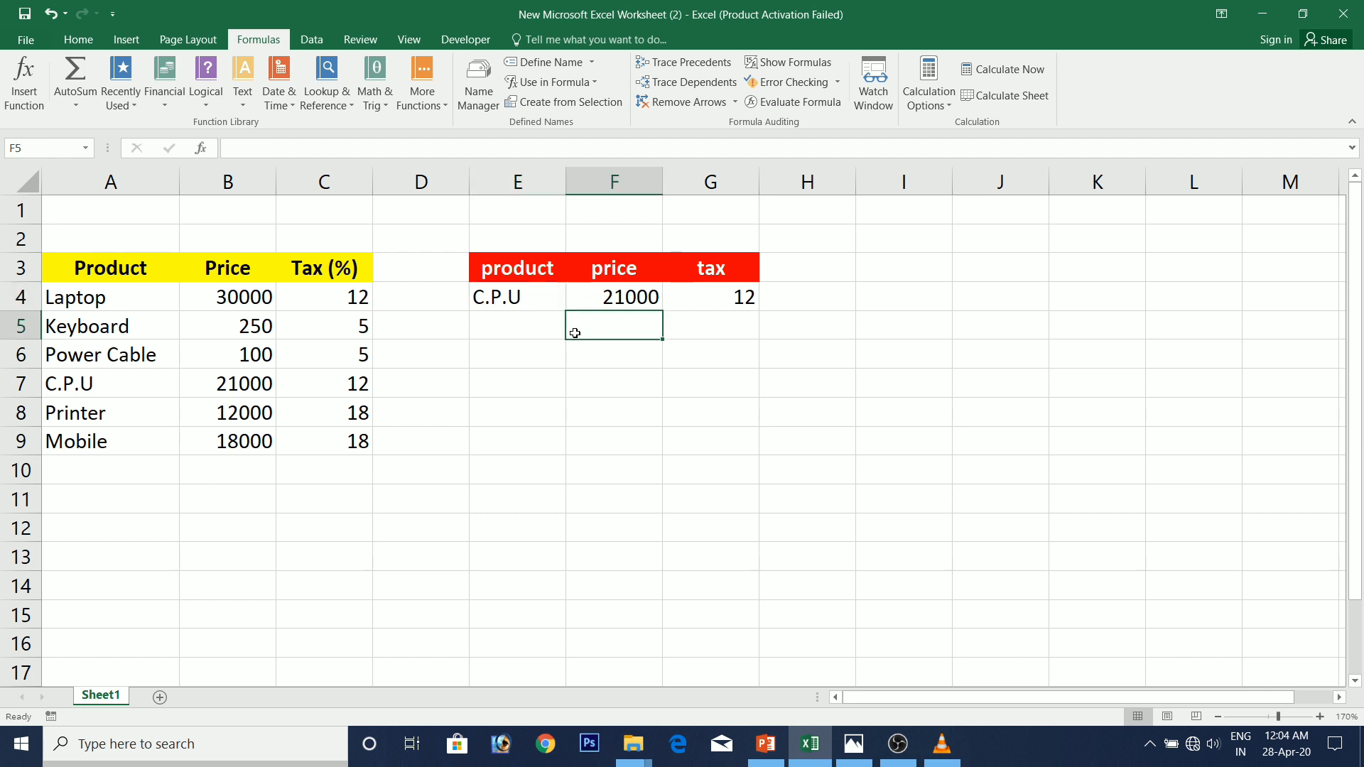
pyautogui.click(518, 298)
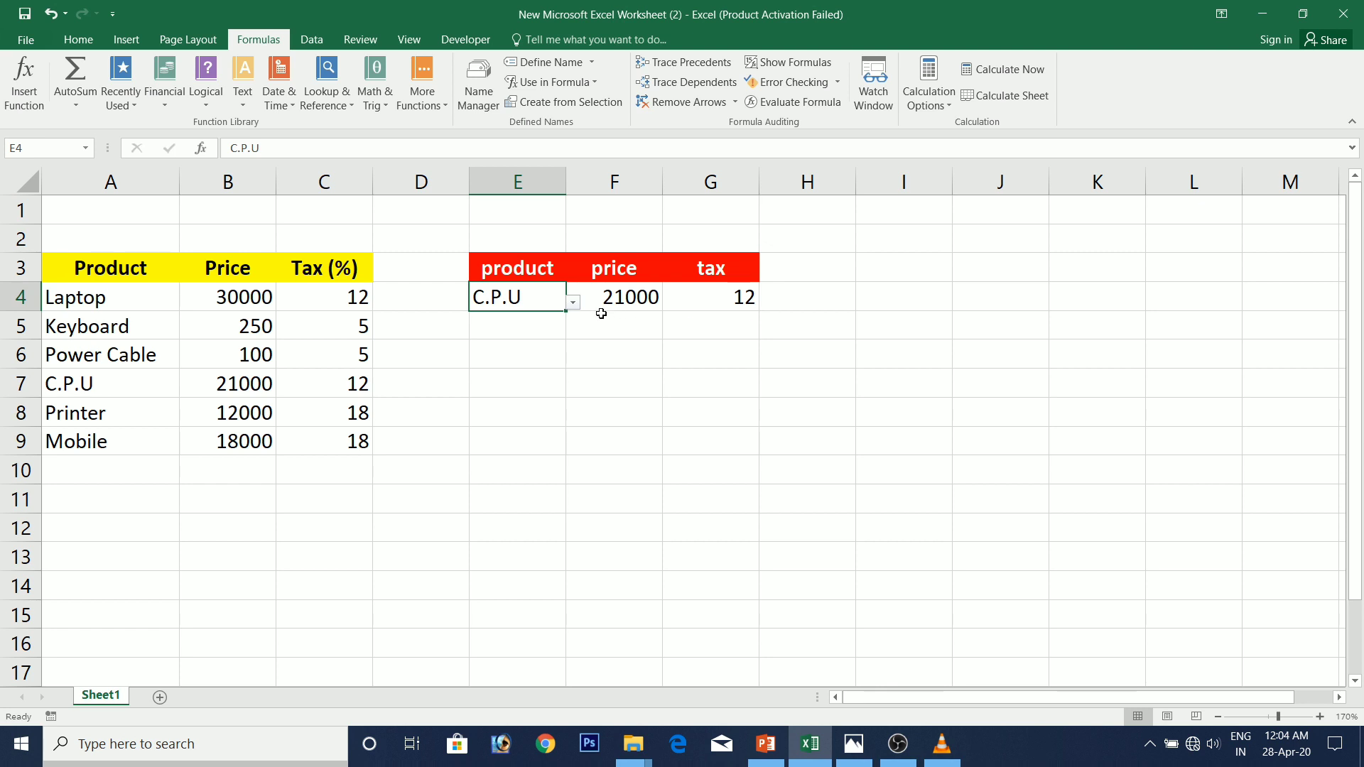
pyautogui.click(618, 297)
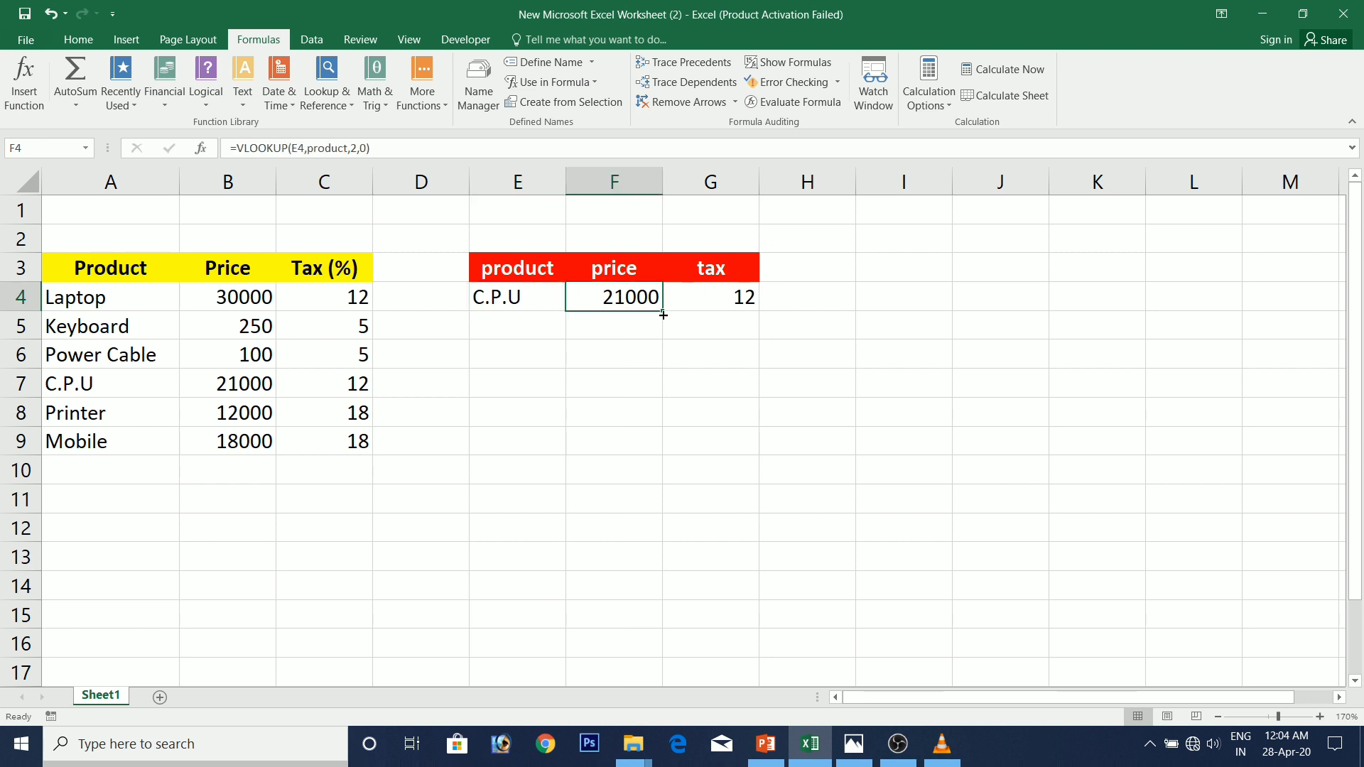
pyautogui.click(623, 322)
pyautogui.click(649, 300)
pyautogui.click(649, 321)
pyautogui.click(685, 323)
pyautogui.click(621, 298)
pyautogui.click(628, 326)
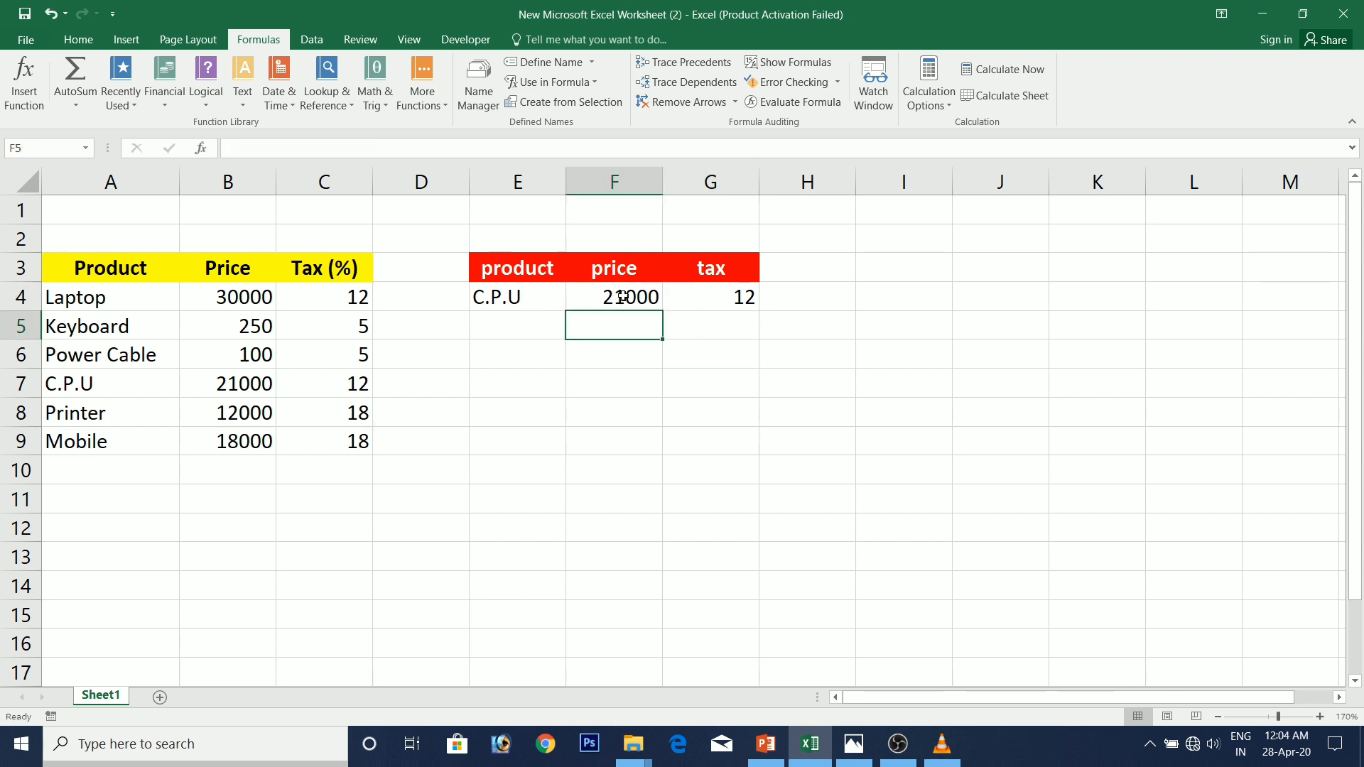
# Step: Fill the price formula in F4 and the tax formula in G4 down to row 9
pyautogui.click(623, 298)
pyautogui.moveTo(660, 313); pyautogui.dragTo(667, 452)
pyautogui.click(706, 300)
pyautogui.moveTo(758, 310); pyautogui.dragTo(742, 446)
# Step: Copy the E4 drop-down list down to E9 and clear the copied product values in E5:E9
pyautogui.click(536, 329)
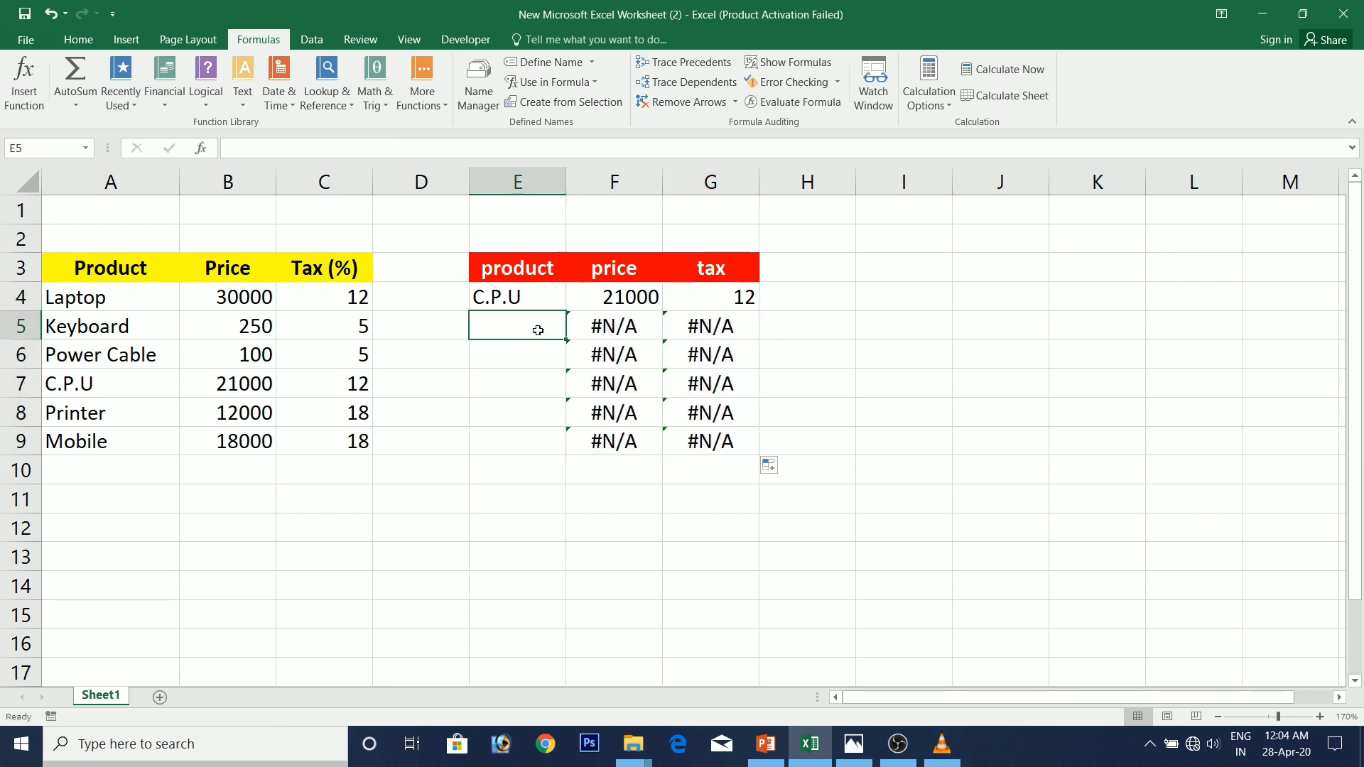
pyautogui.click(494, 301)
pyautogui.moveTo(565, 310); pyautogui.dragTo(551, 454)
pyautogui.moveTo(503, 333); pyautogui.dragTo(506, 445)
pyautogui.press('Delete')
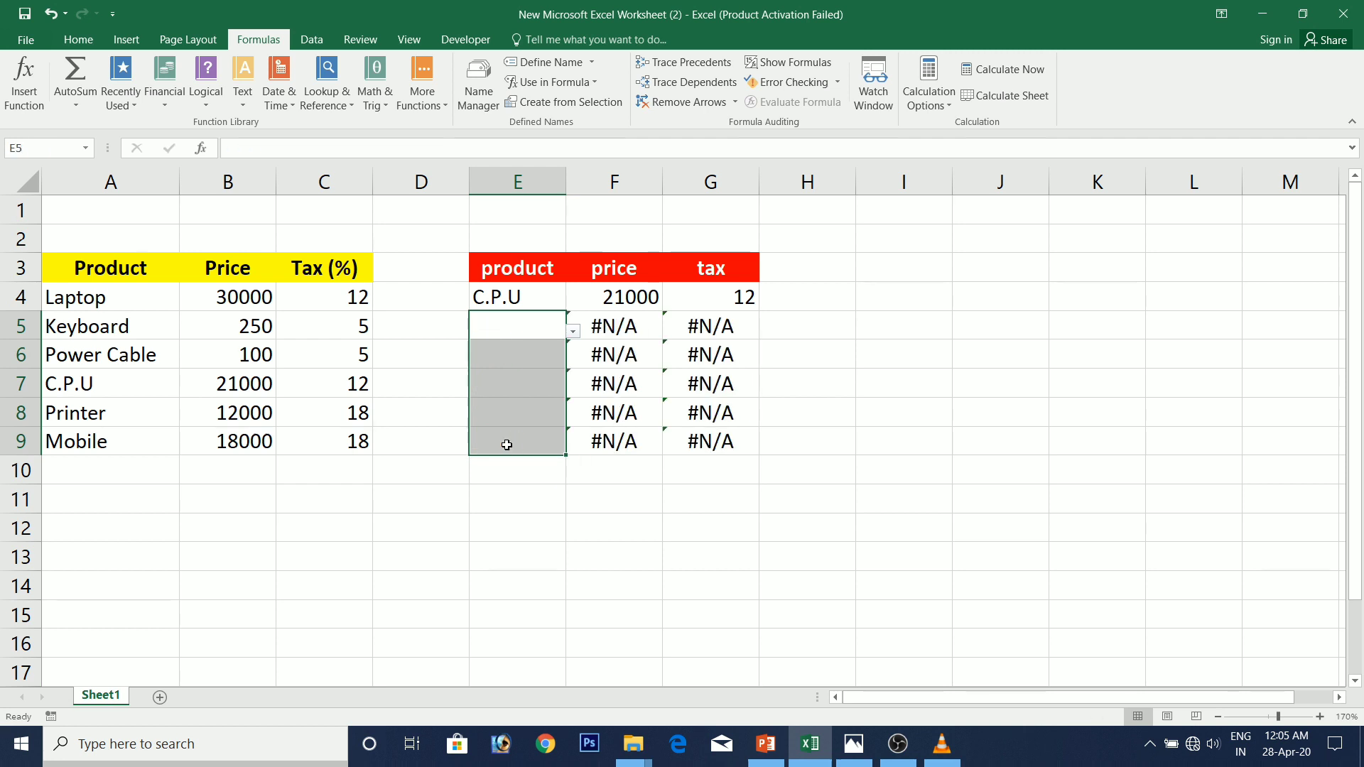
# Step: Choose Keyboard in E5 and Printer in E6 from their product drop-down lists
pyautogui.click(533, 332)
pyautogui.click(572, 332)
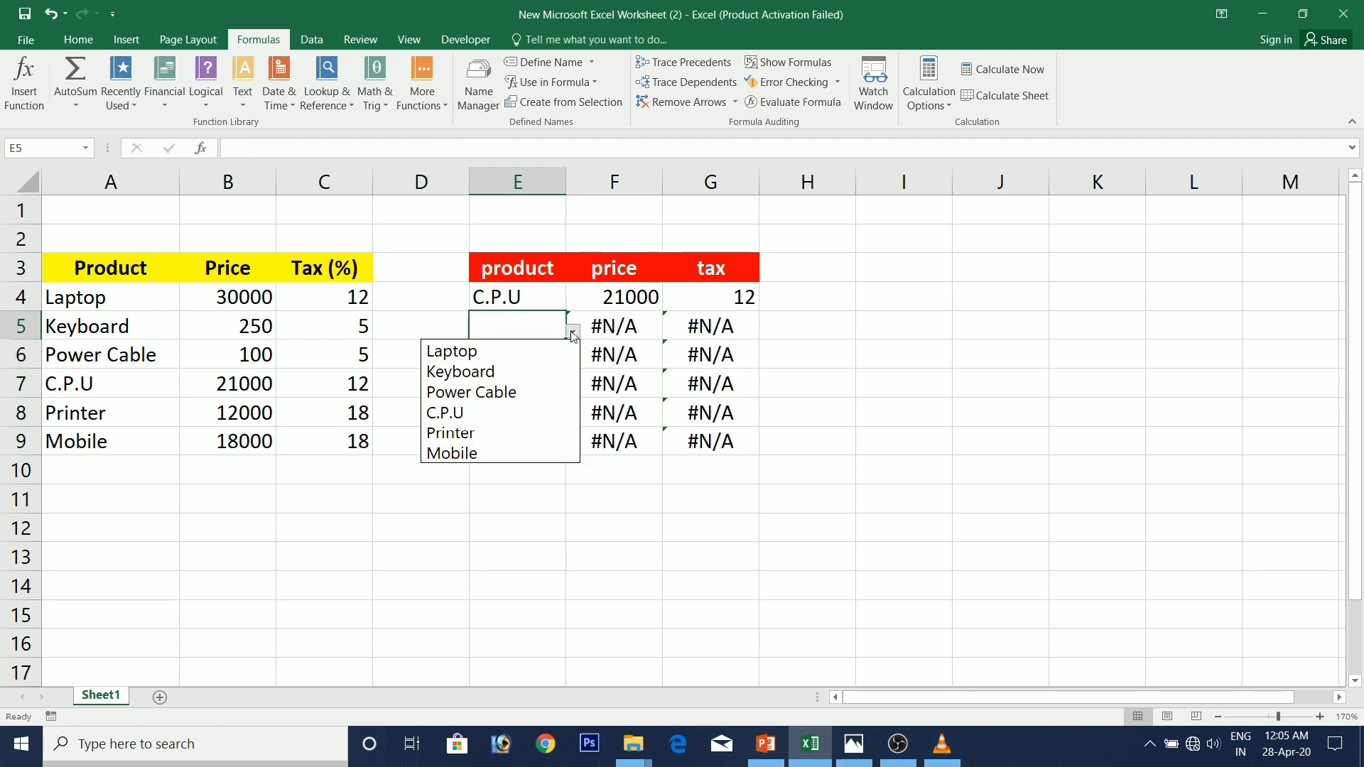
pyautogui.click(502, 412)
pyautogui.click(573, 332)
pyautogui.click(530, 368)
pyautogui.click(534, 348)
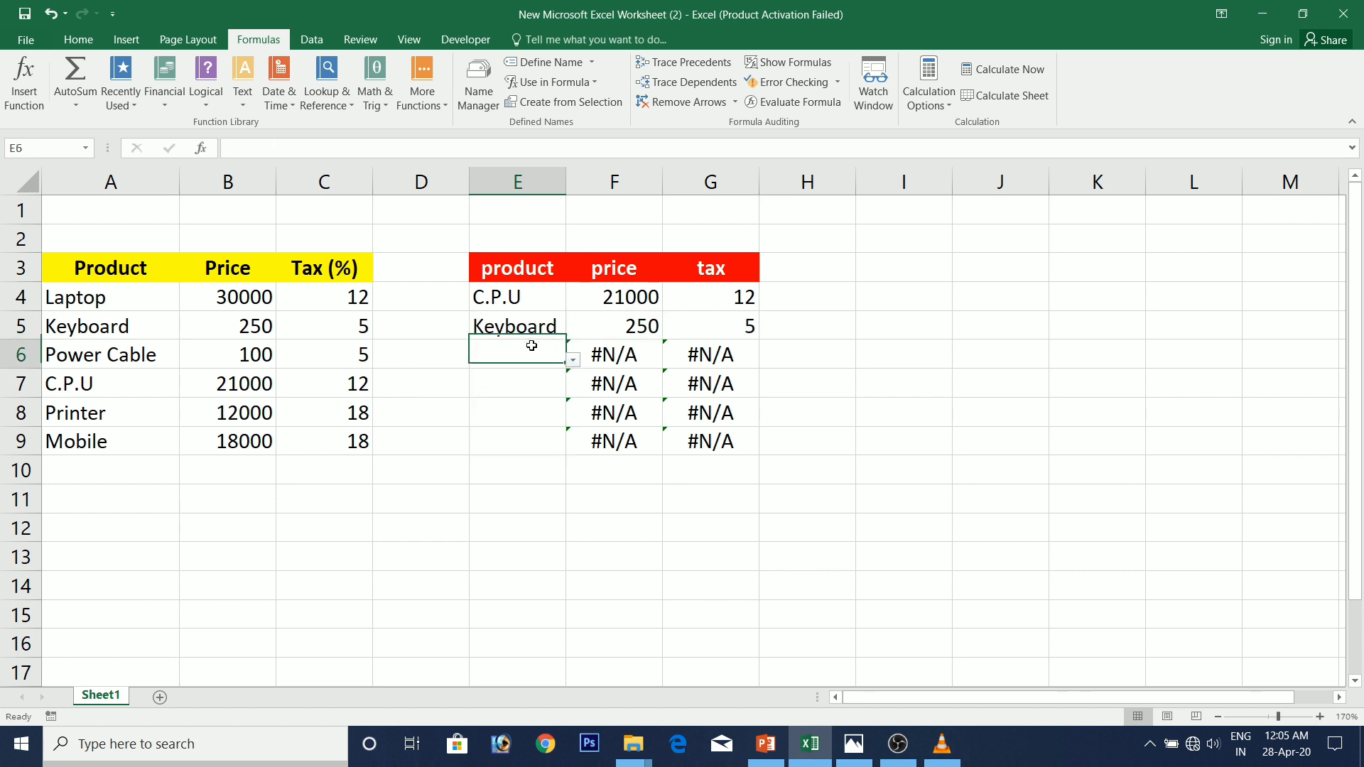
pyautogui.click(573, 360)
pyautogui.click(497, 462)
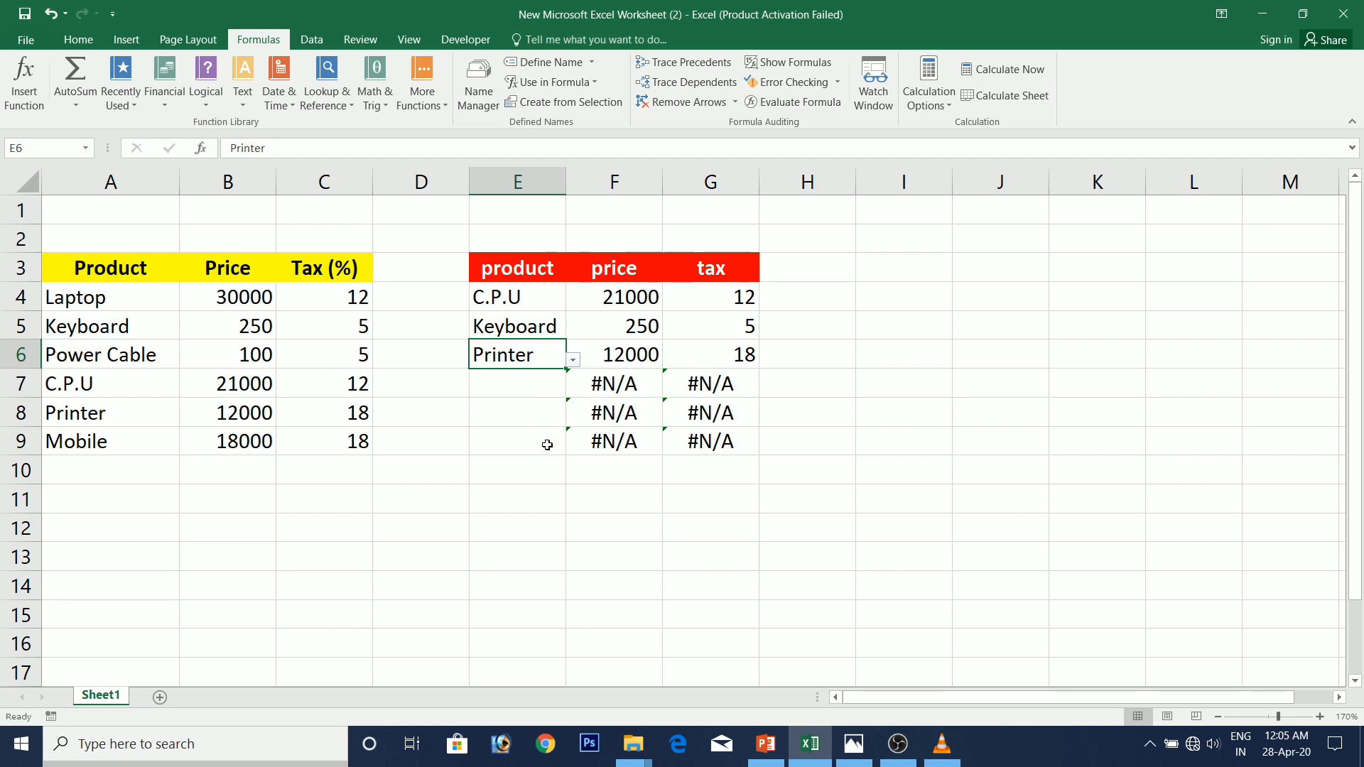
pyautogui.click(832, 329)
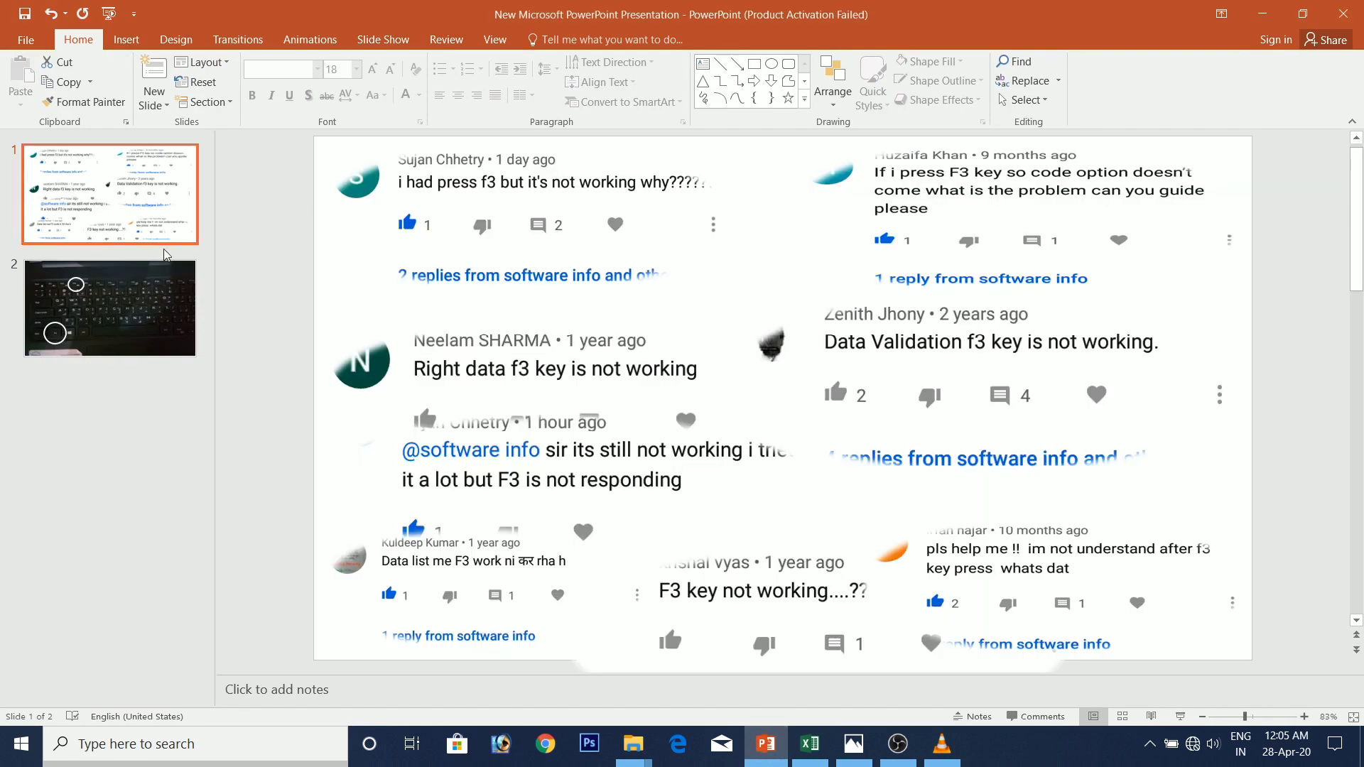
# Step: Show slide 2 with the circled Fn and F3 keys in the PowerPoint presentation and return to the Excel worksheet
pyautogui.click(140, 287)
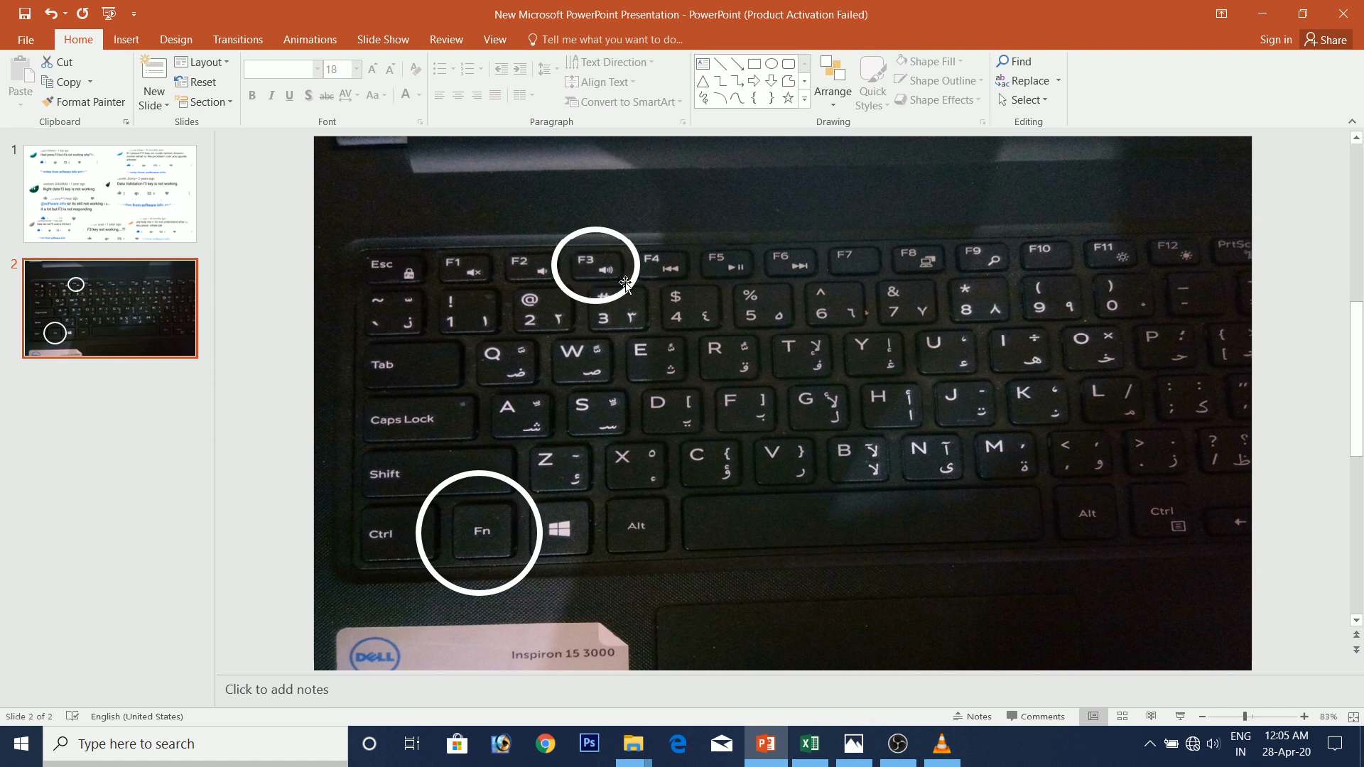
pyautogui.click(809, 744)
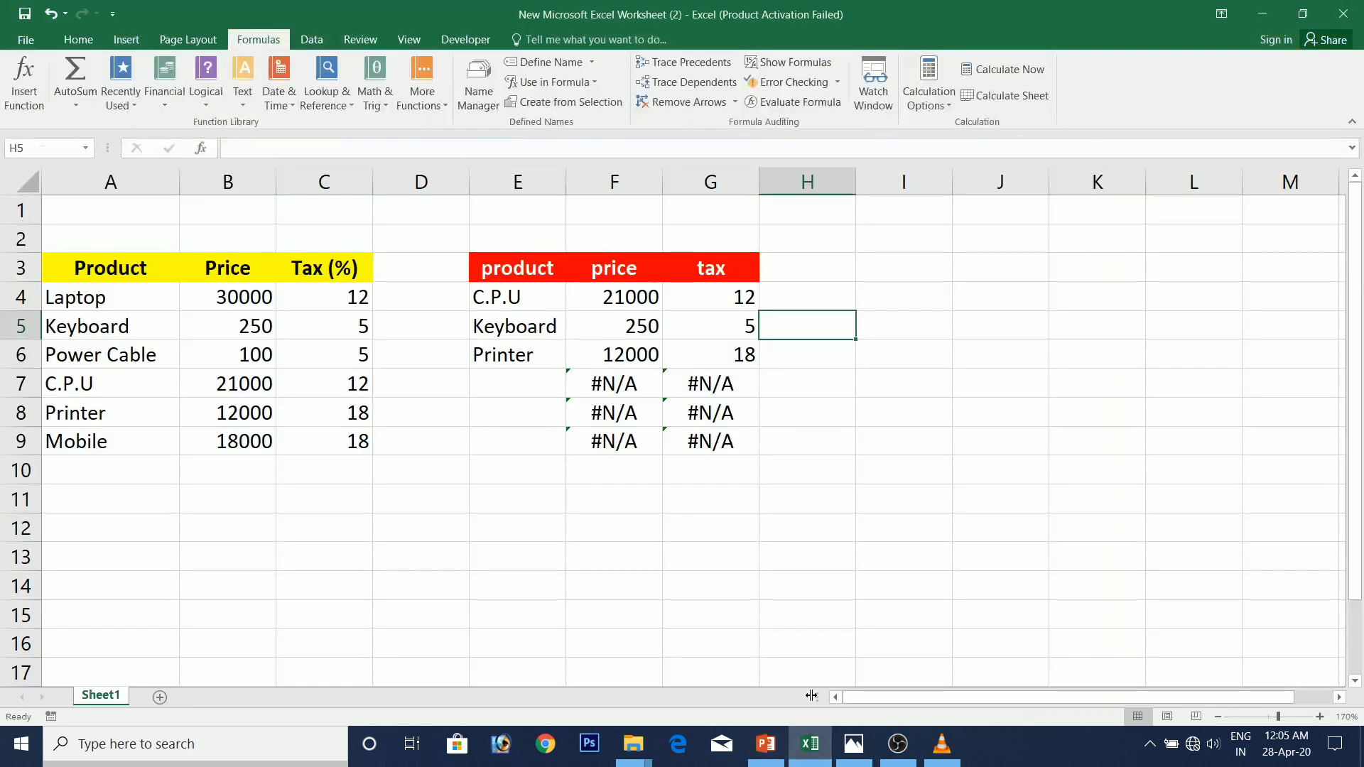
pyautogui.click(775, 538)
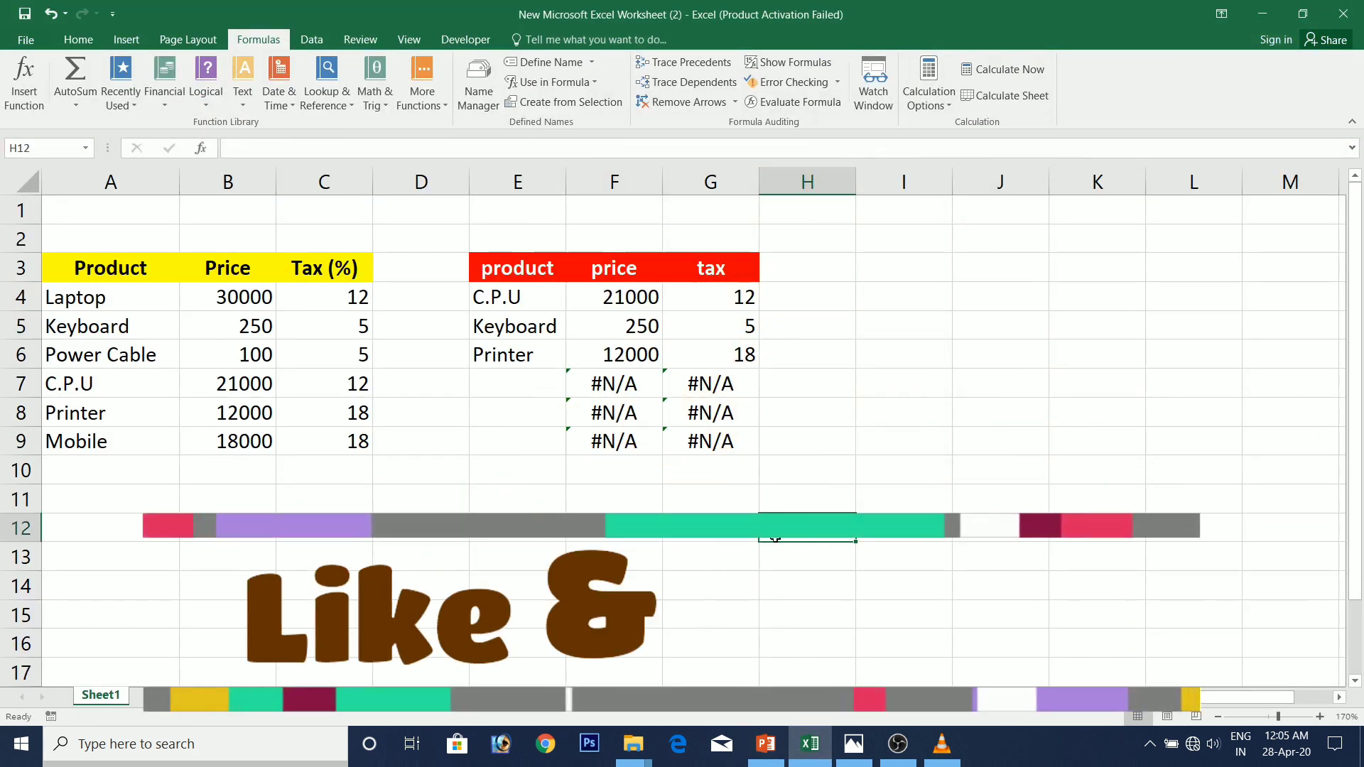